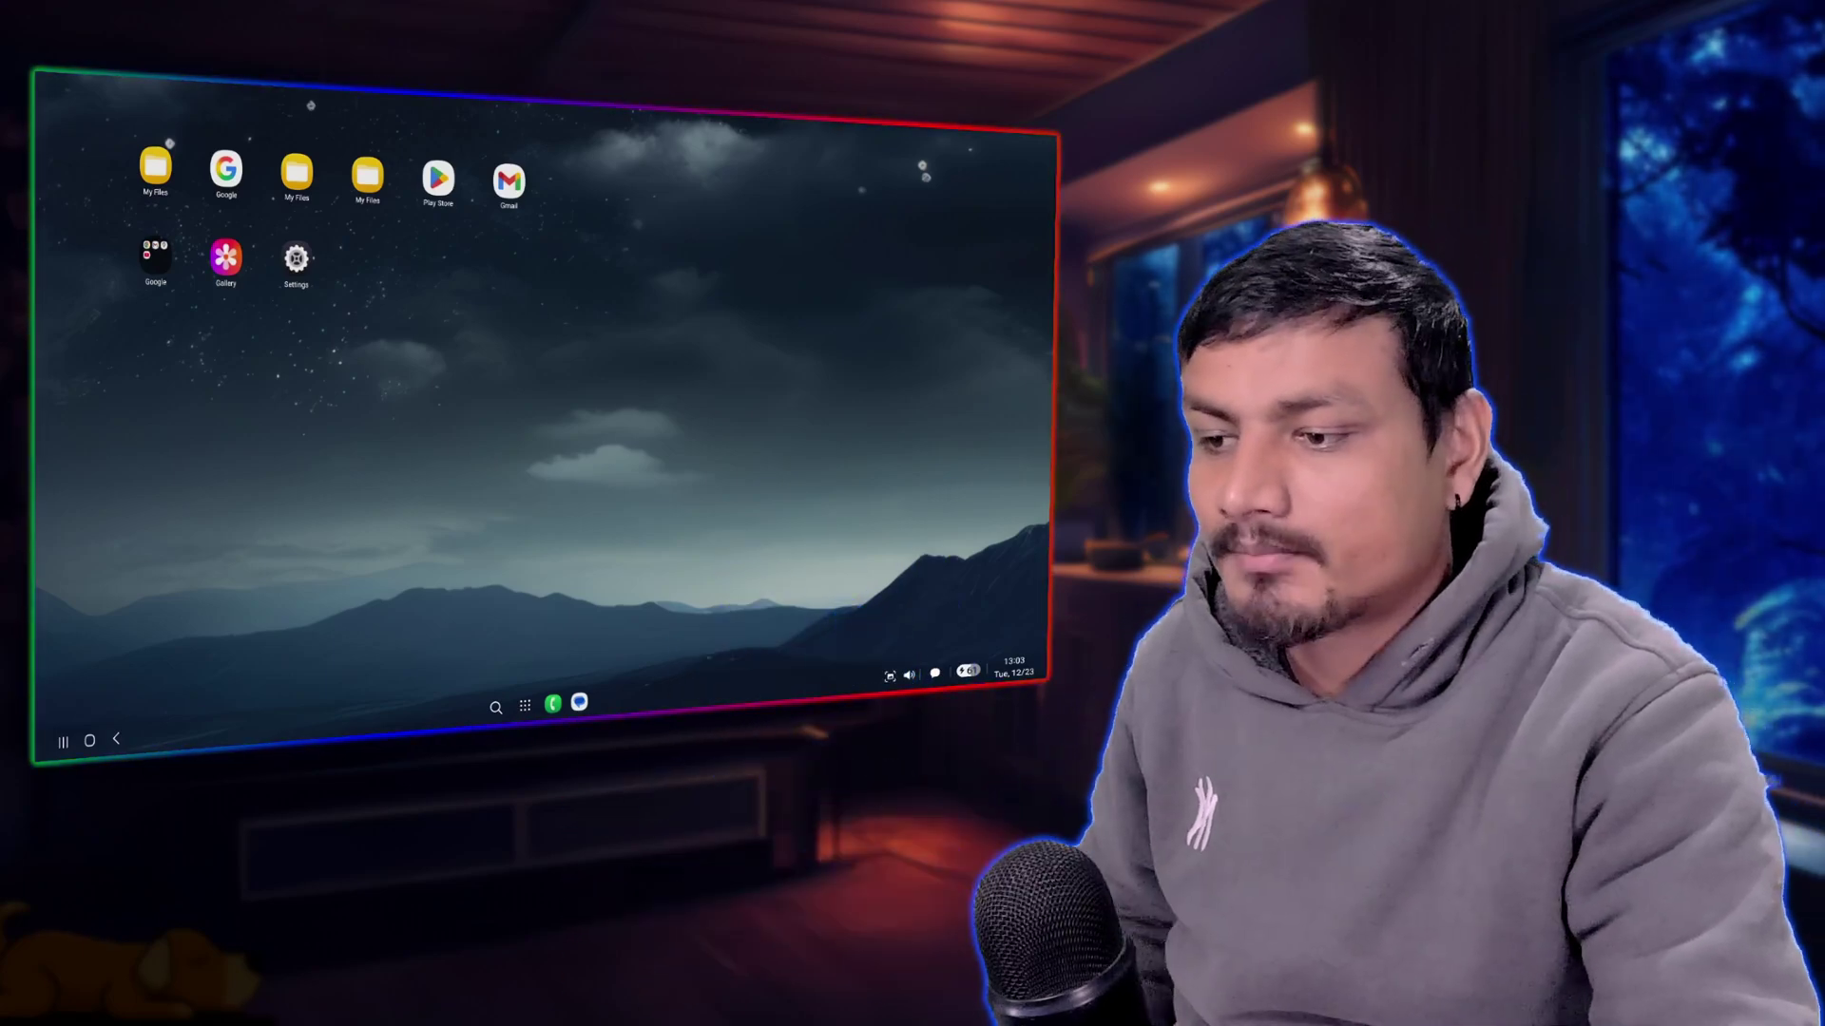
# - Open the taskbar's app drawer to browse the installed apps, then close it
pyautogui.click(524, 704)
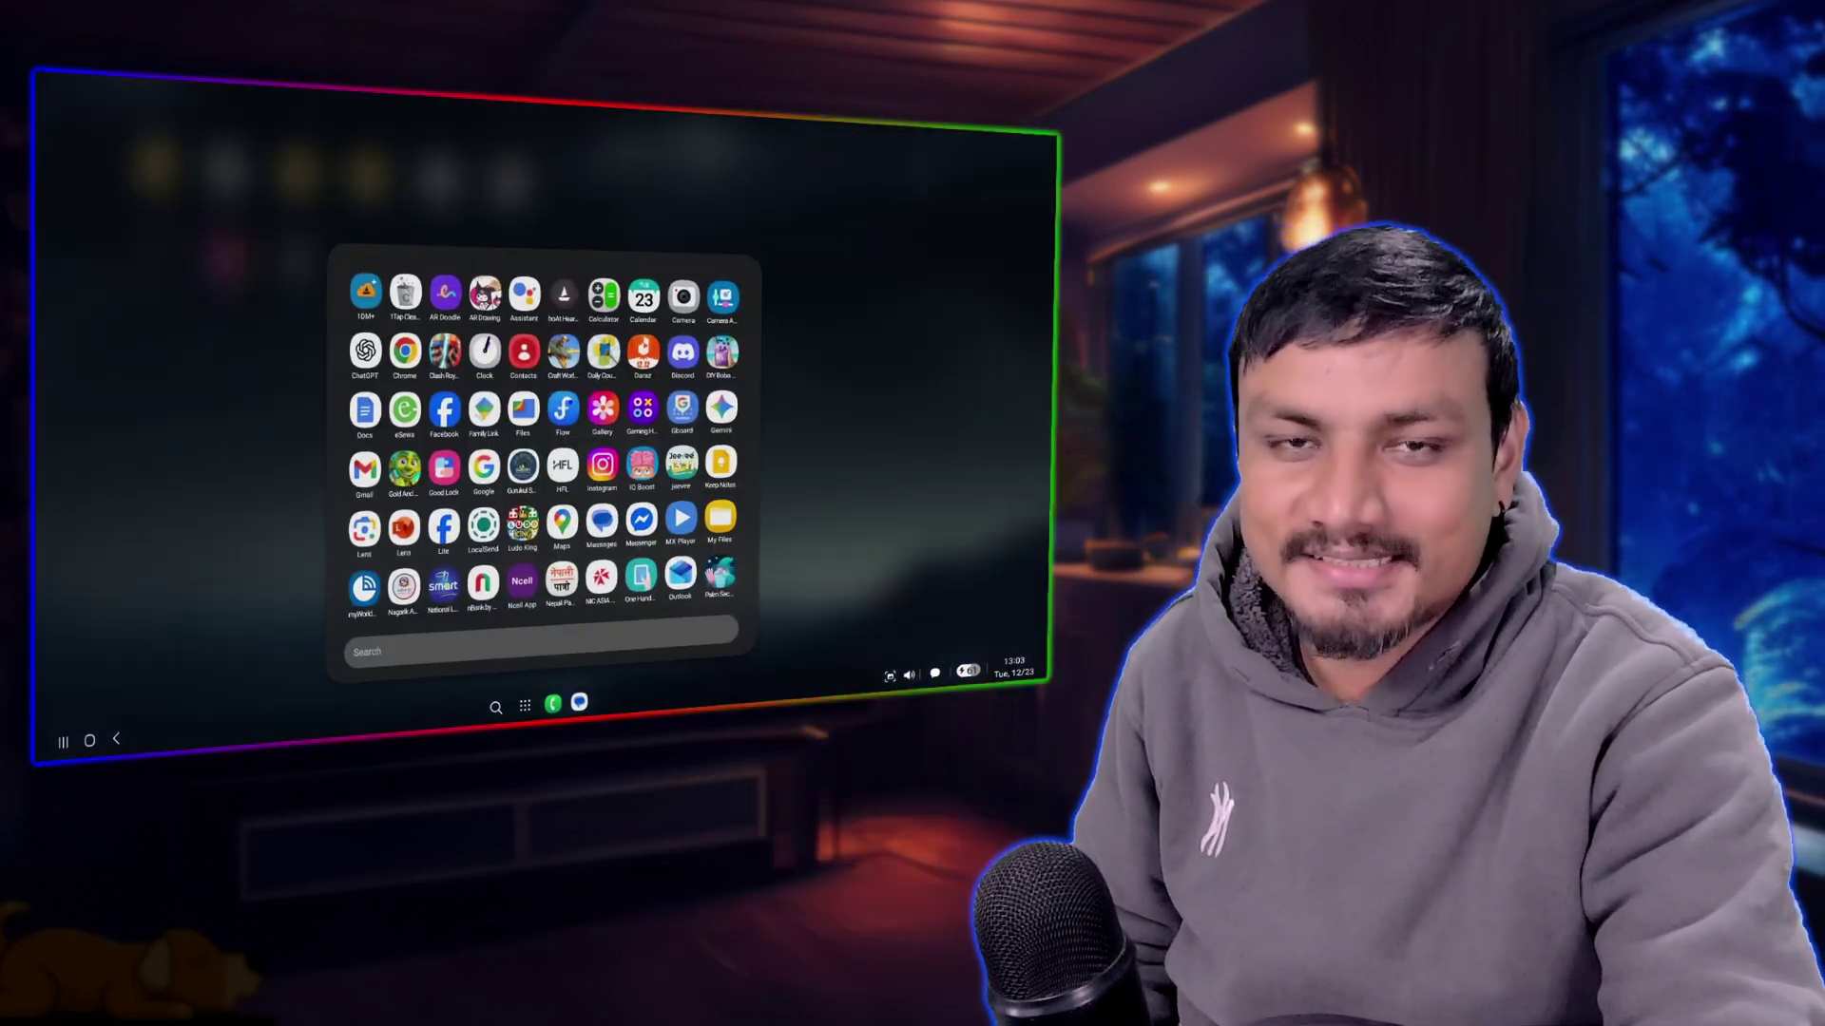
pyautogui.press('Escape')
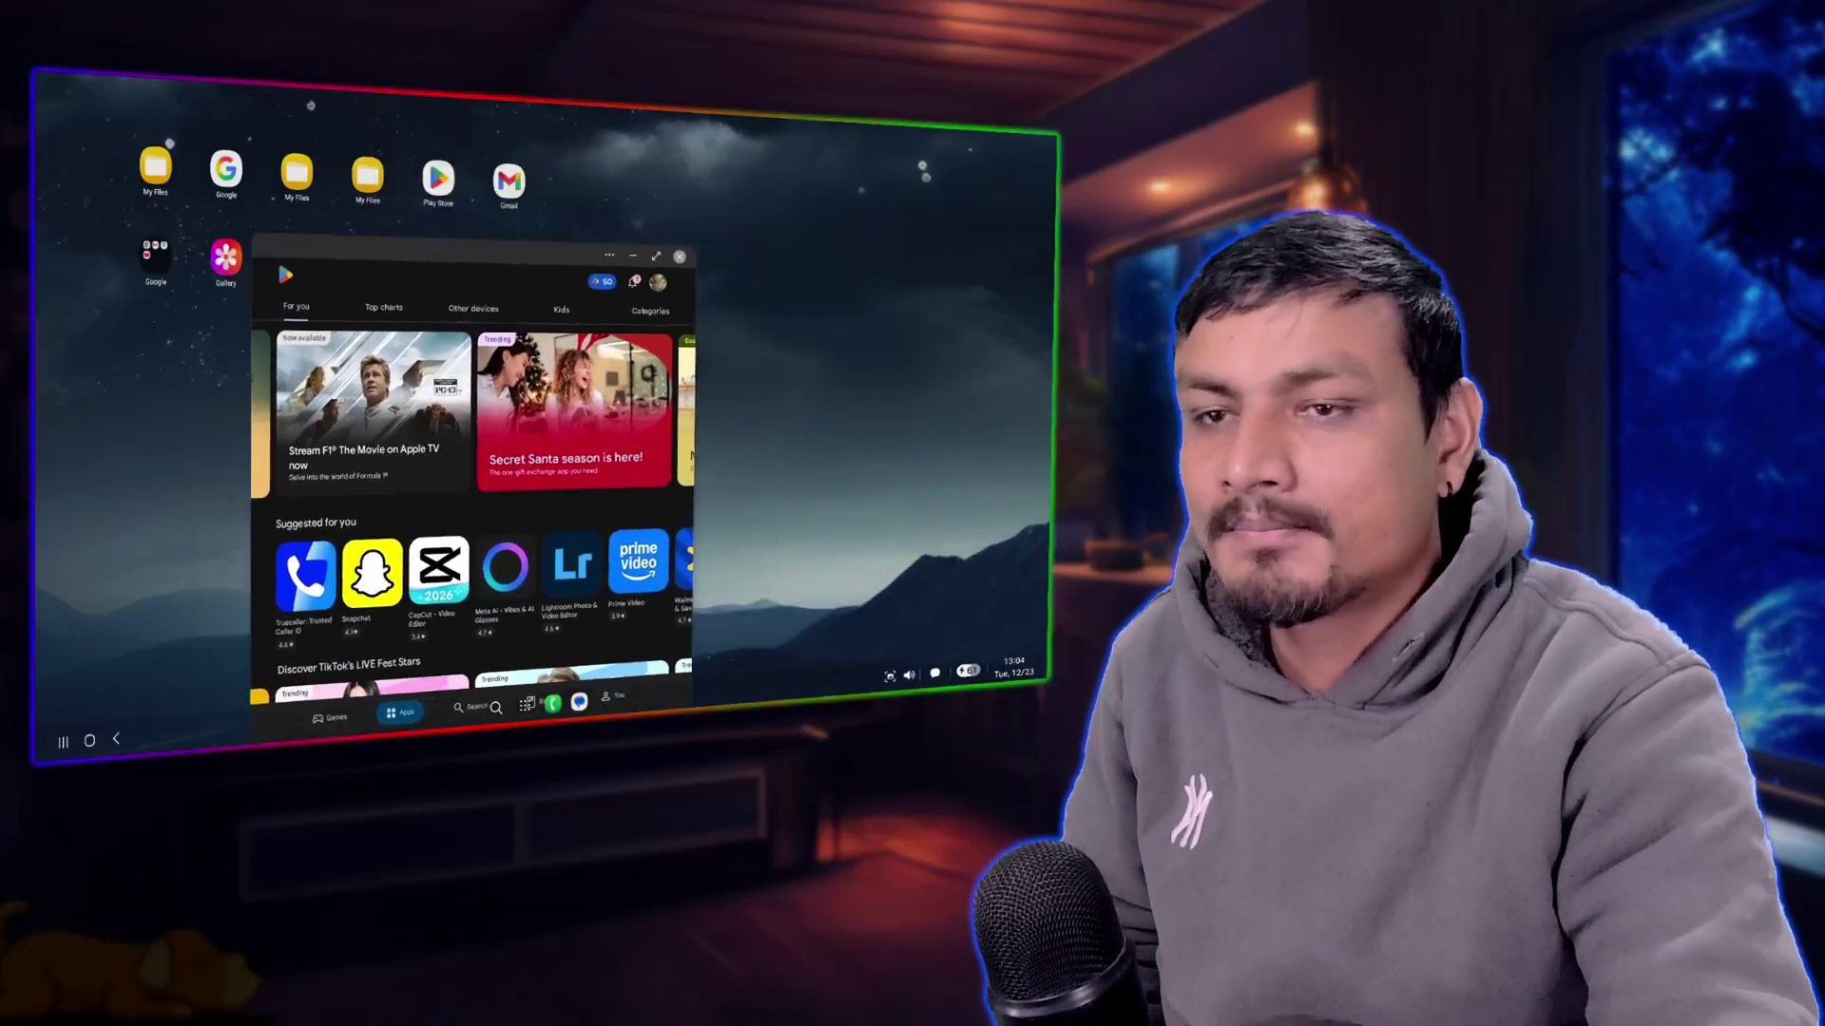
# - Drag the Play Store window down and left, then adjust its position and size
pyautogui.moveTo(359, 160); pyautogui.dragTo(341, 191)
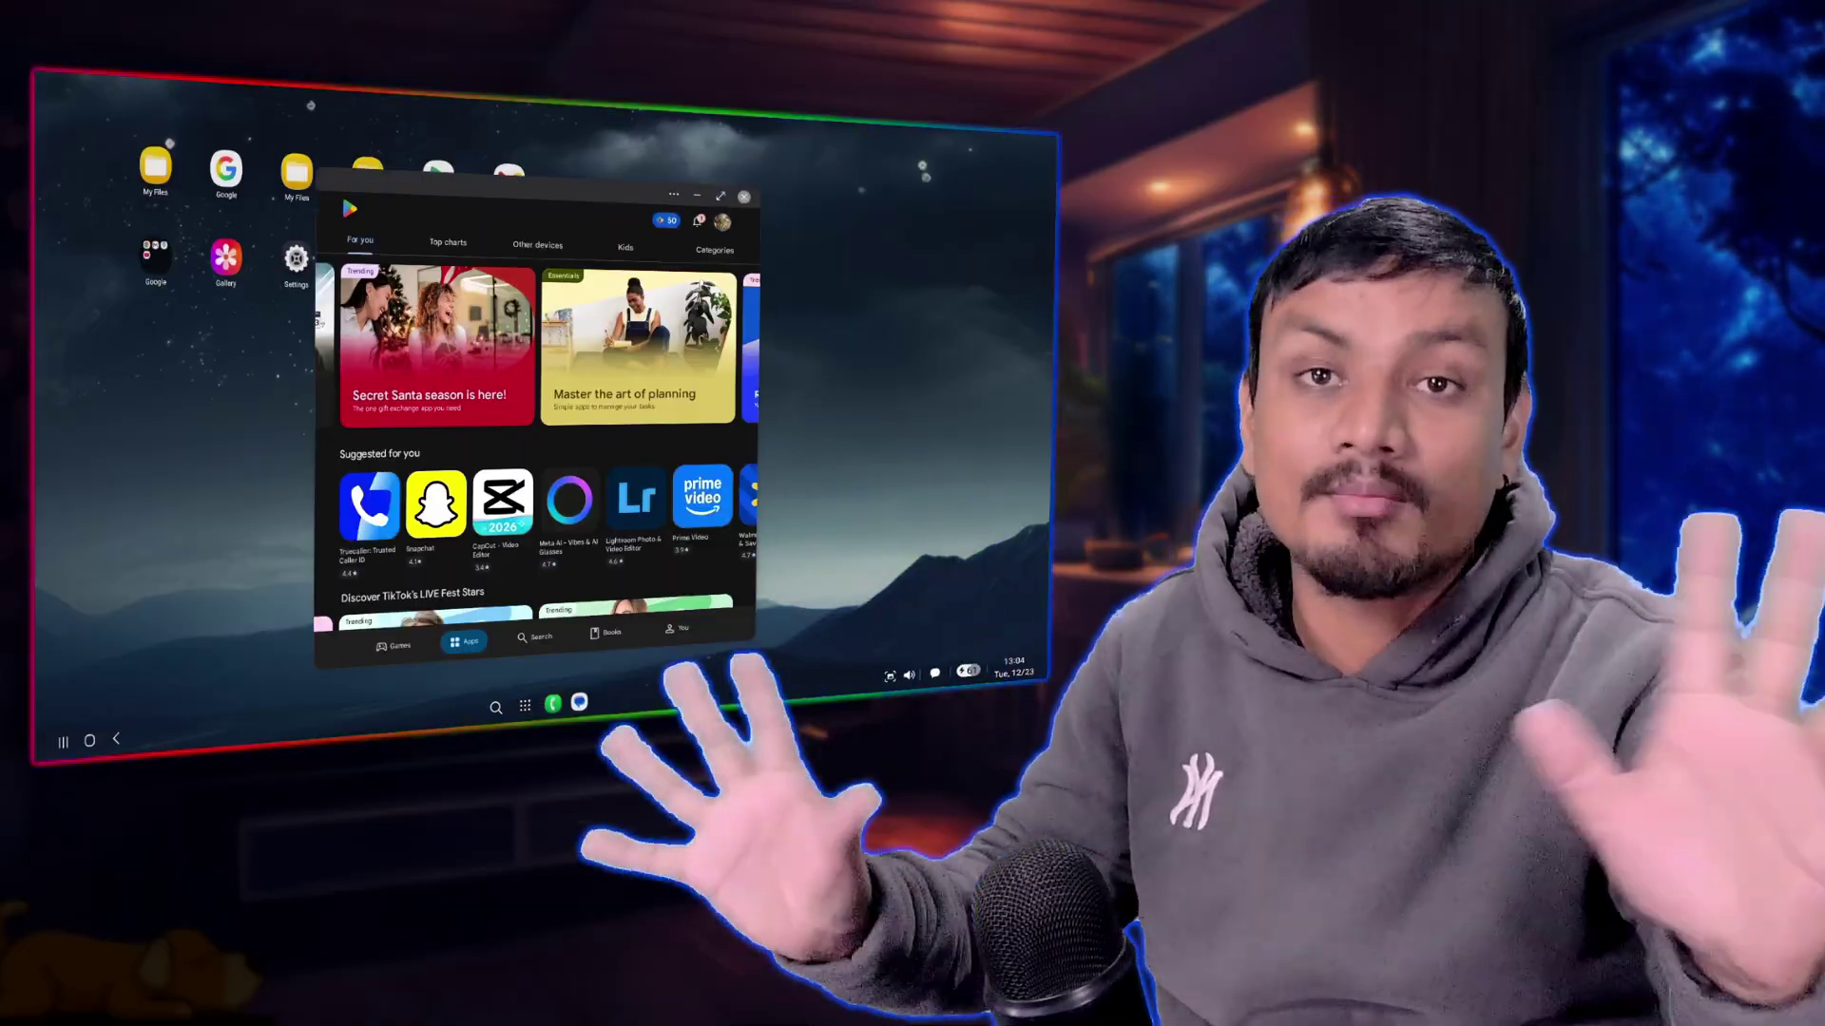
pyautogui.moveTo(342, 192); pyautogui.dragTo(357, 188)
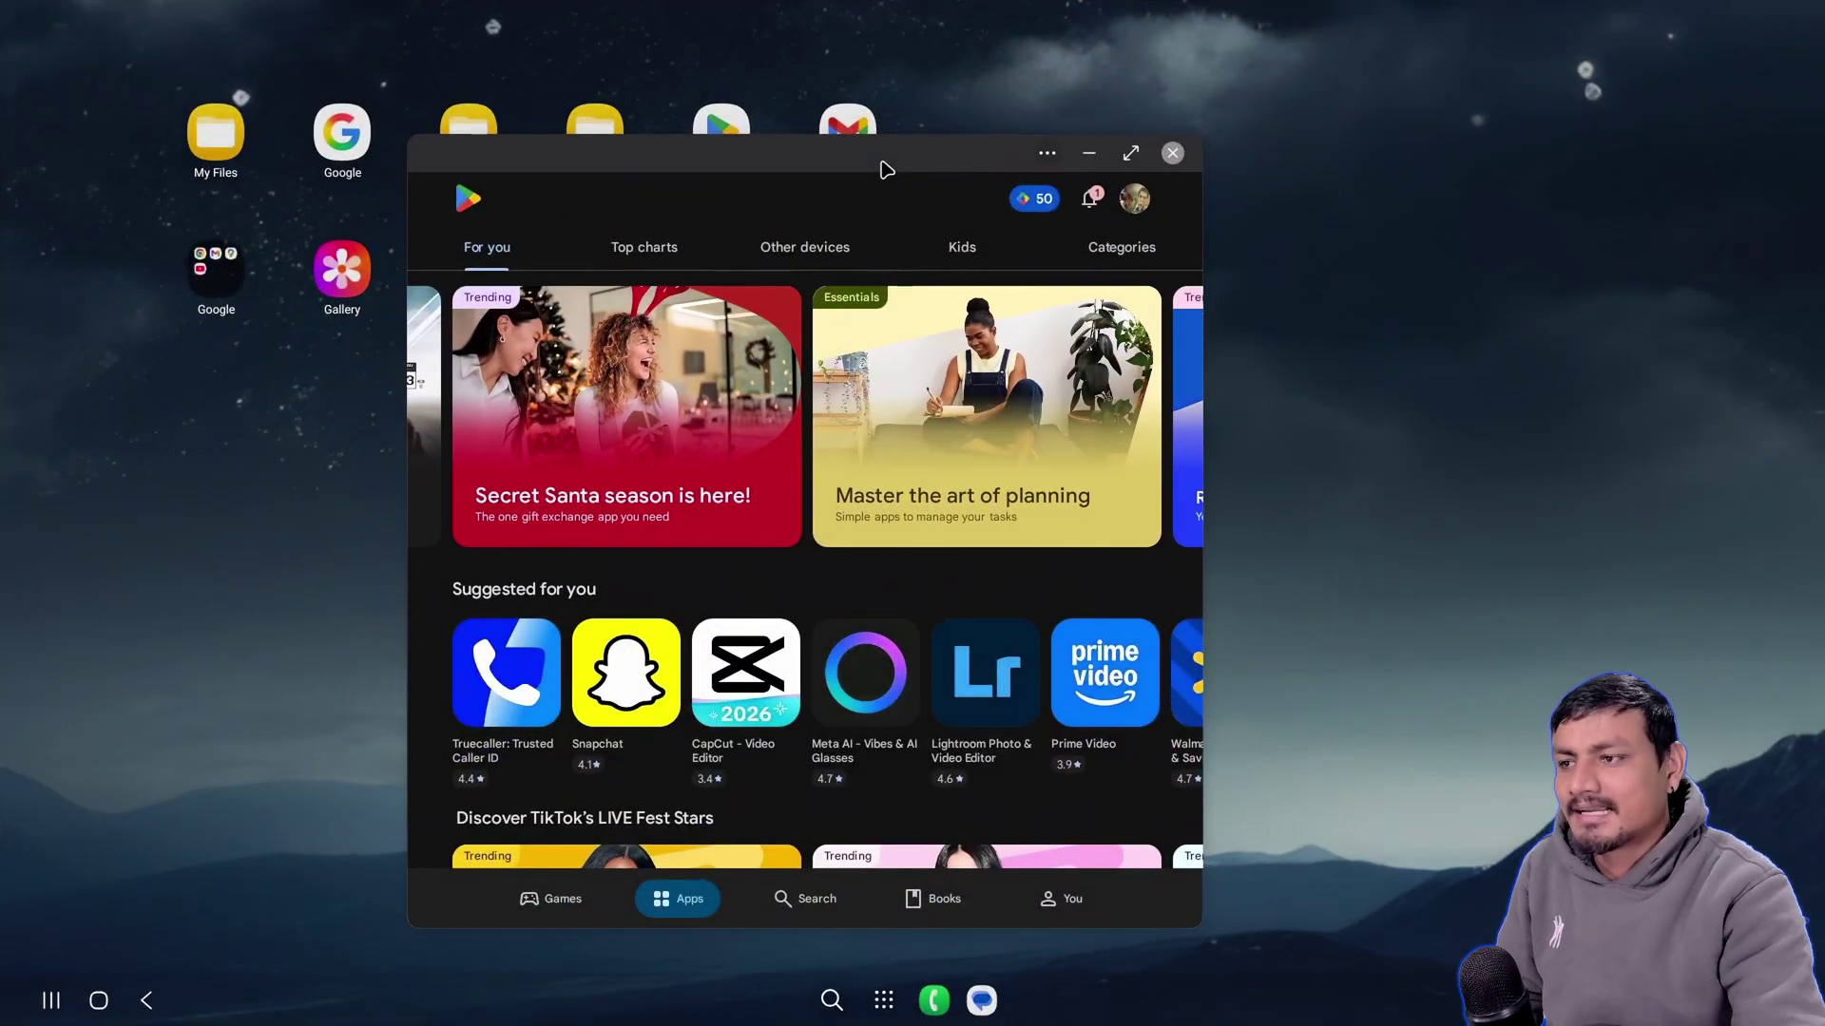
# - Nudge the Play Store window left, close it, and relaunch Play Store
pyautogui.moveTo(927, 169); pyautogui.dragTo(879, 163)
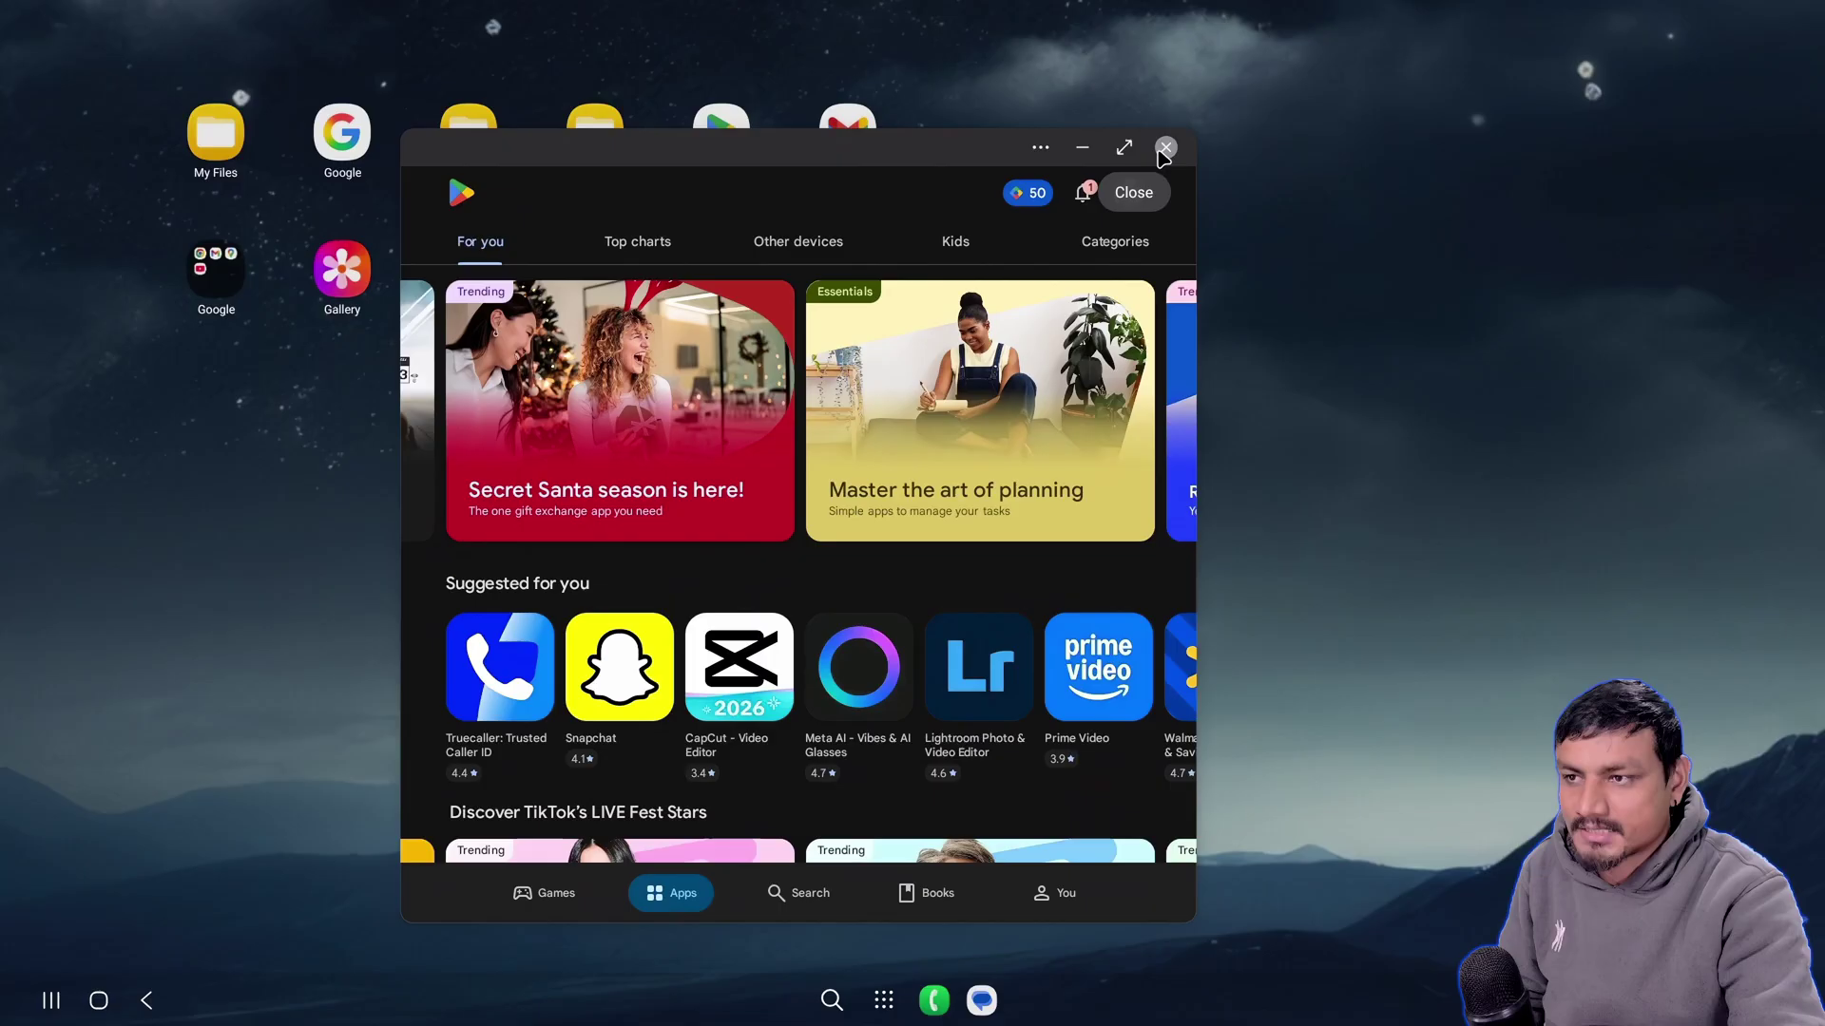
pyautogui.click(1164, 151)
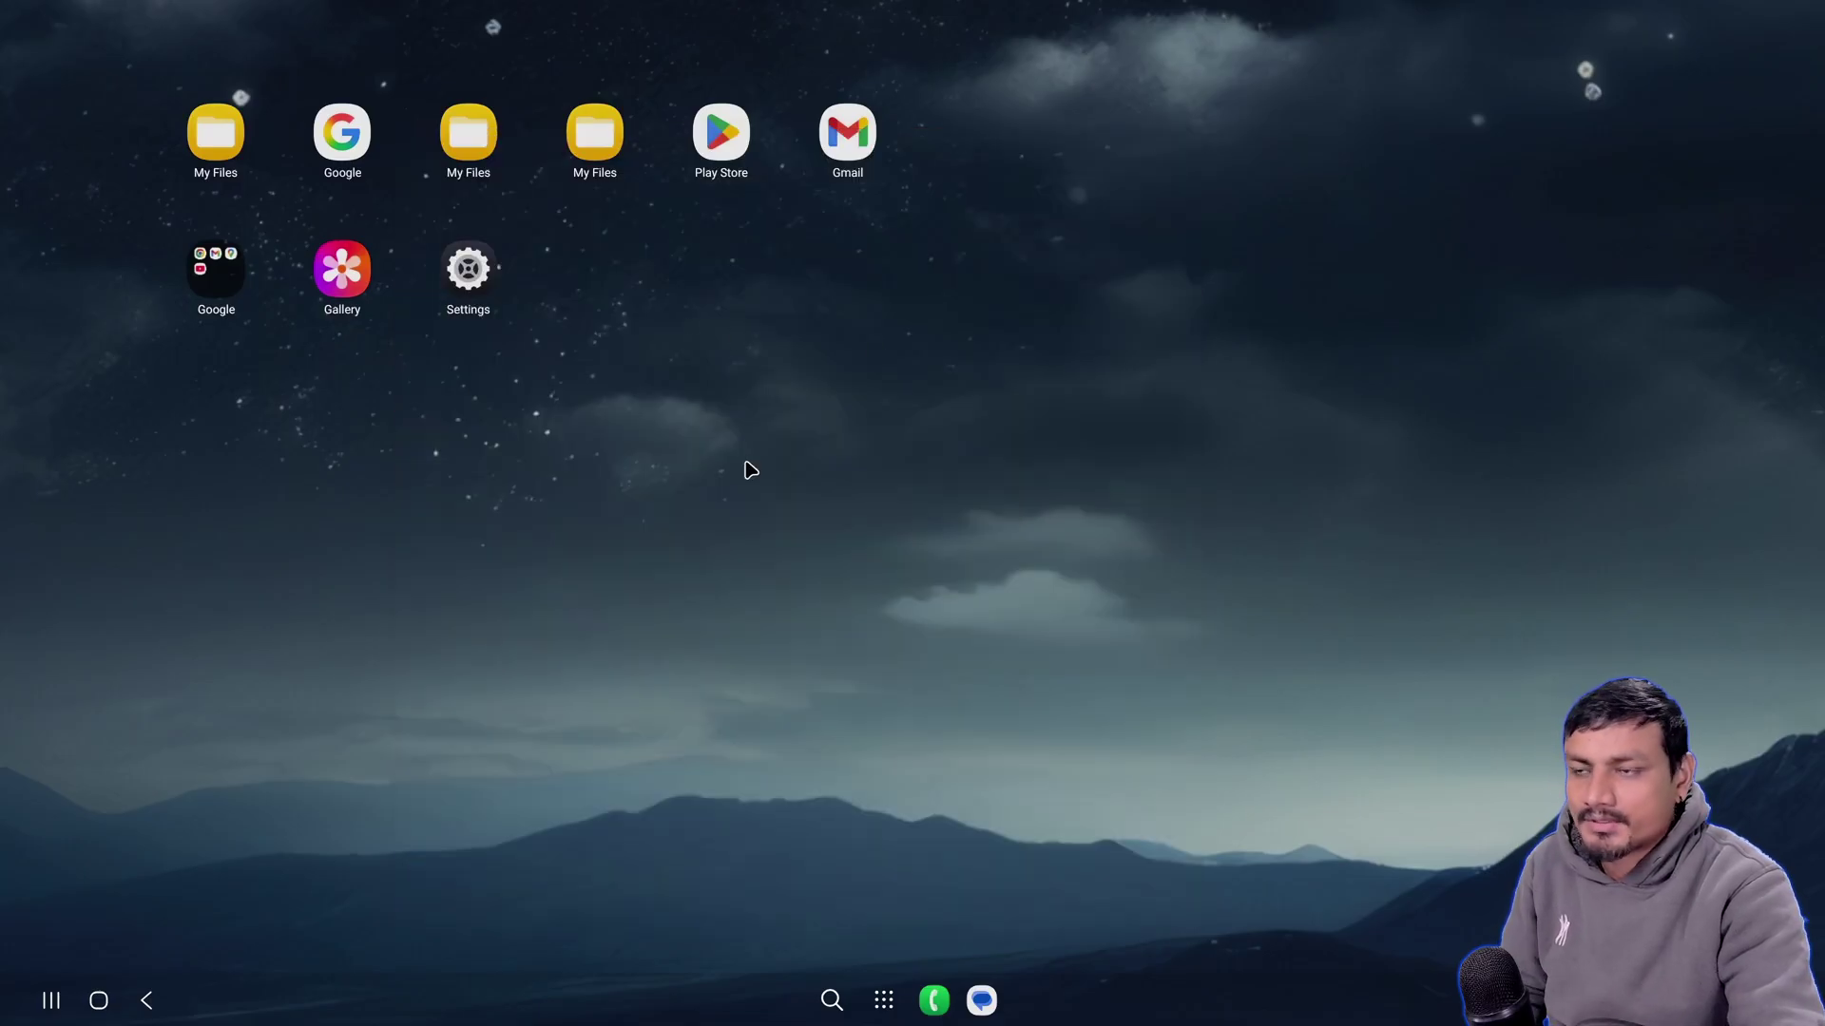
pyautogui.click(722, 136)
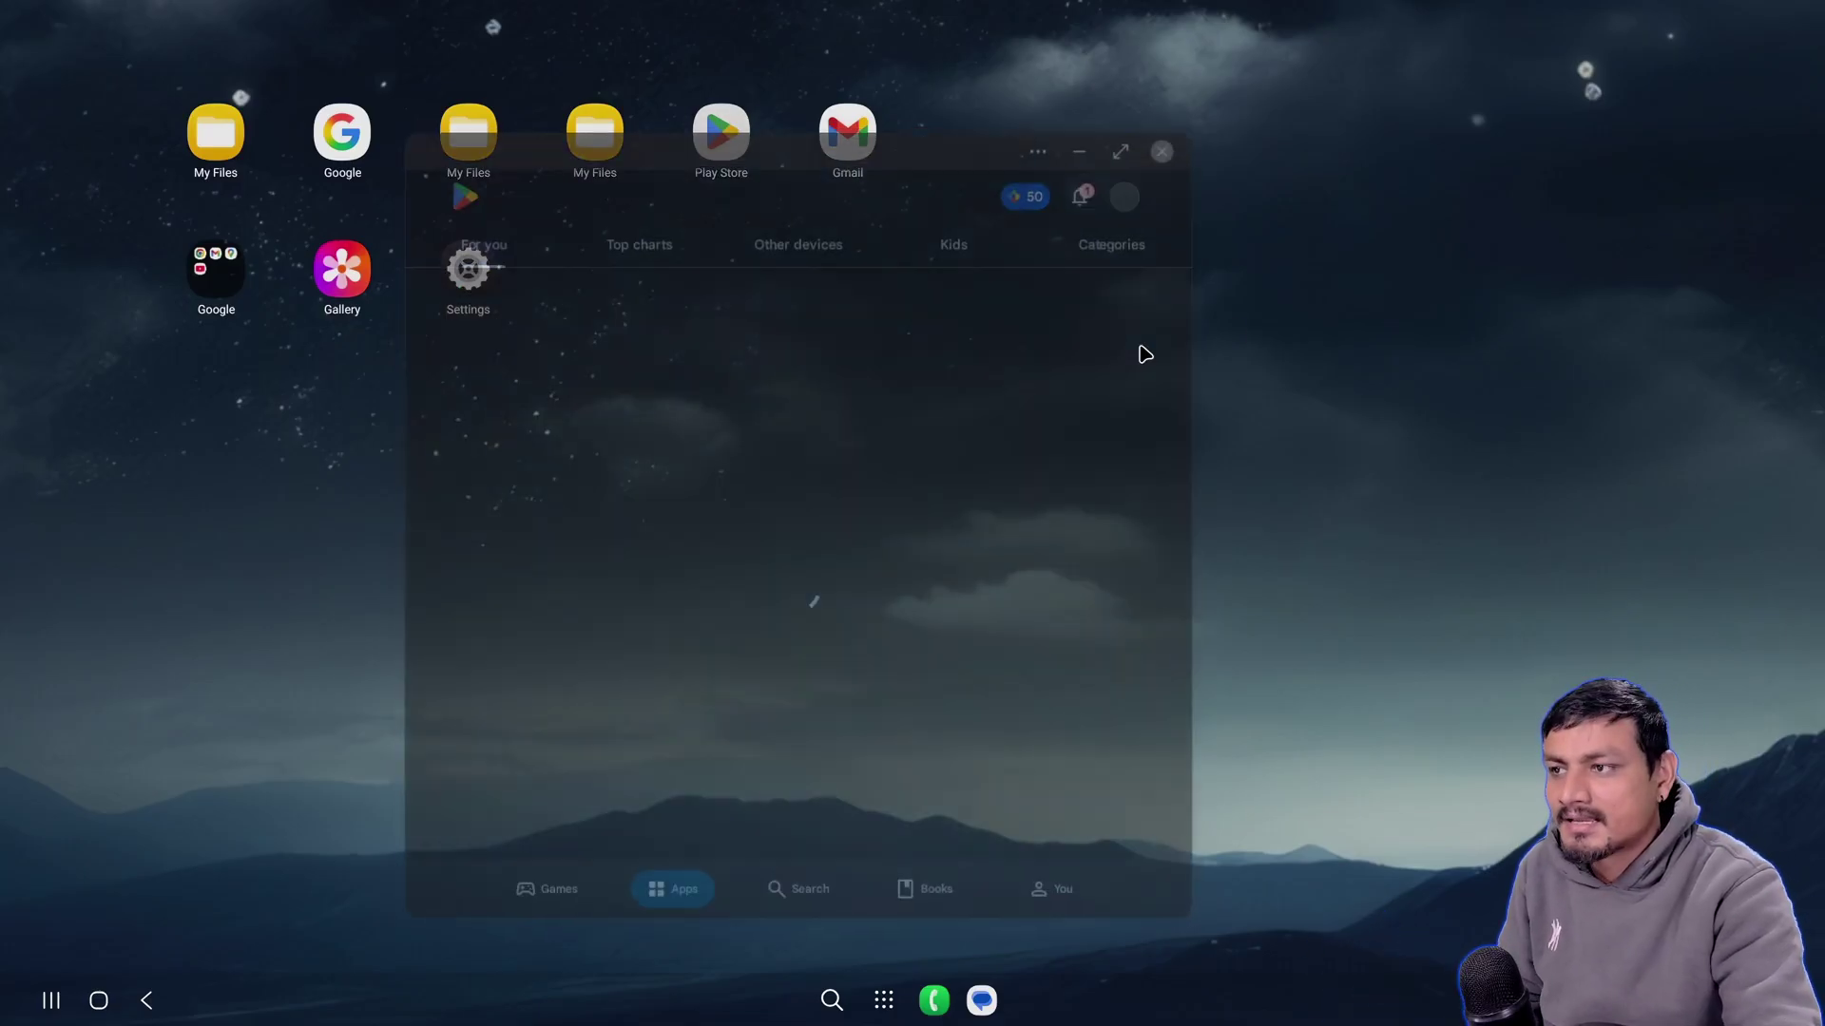
# - Open My Files beside Play Store and rearrange both windows toward the left
pyautogui.moveTo(798, 182); pyautogui.dragTo(539, 163)
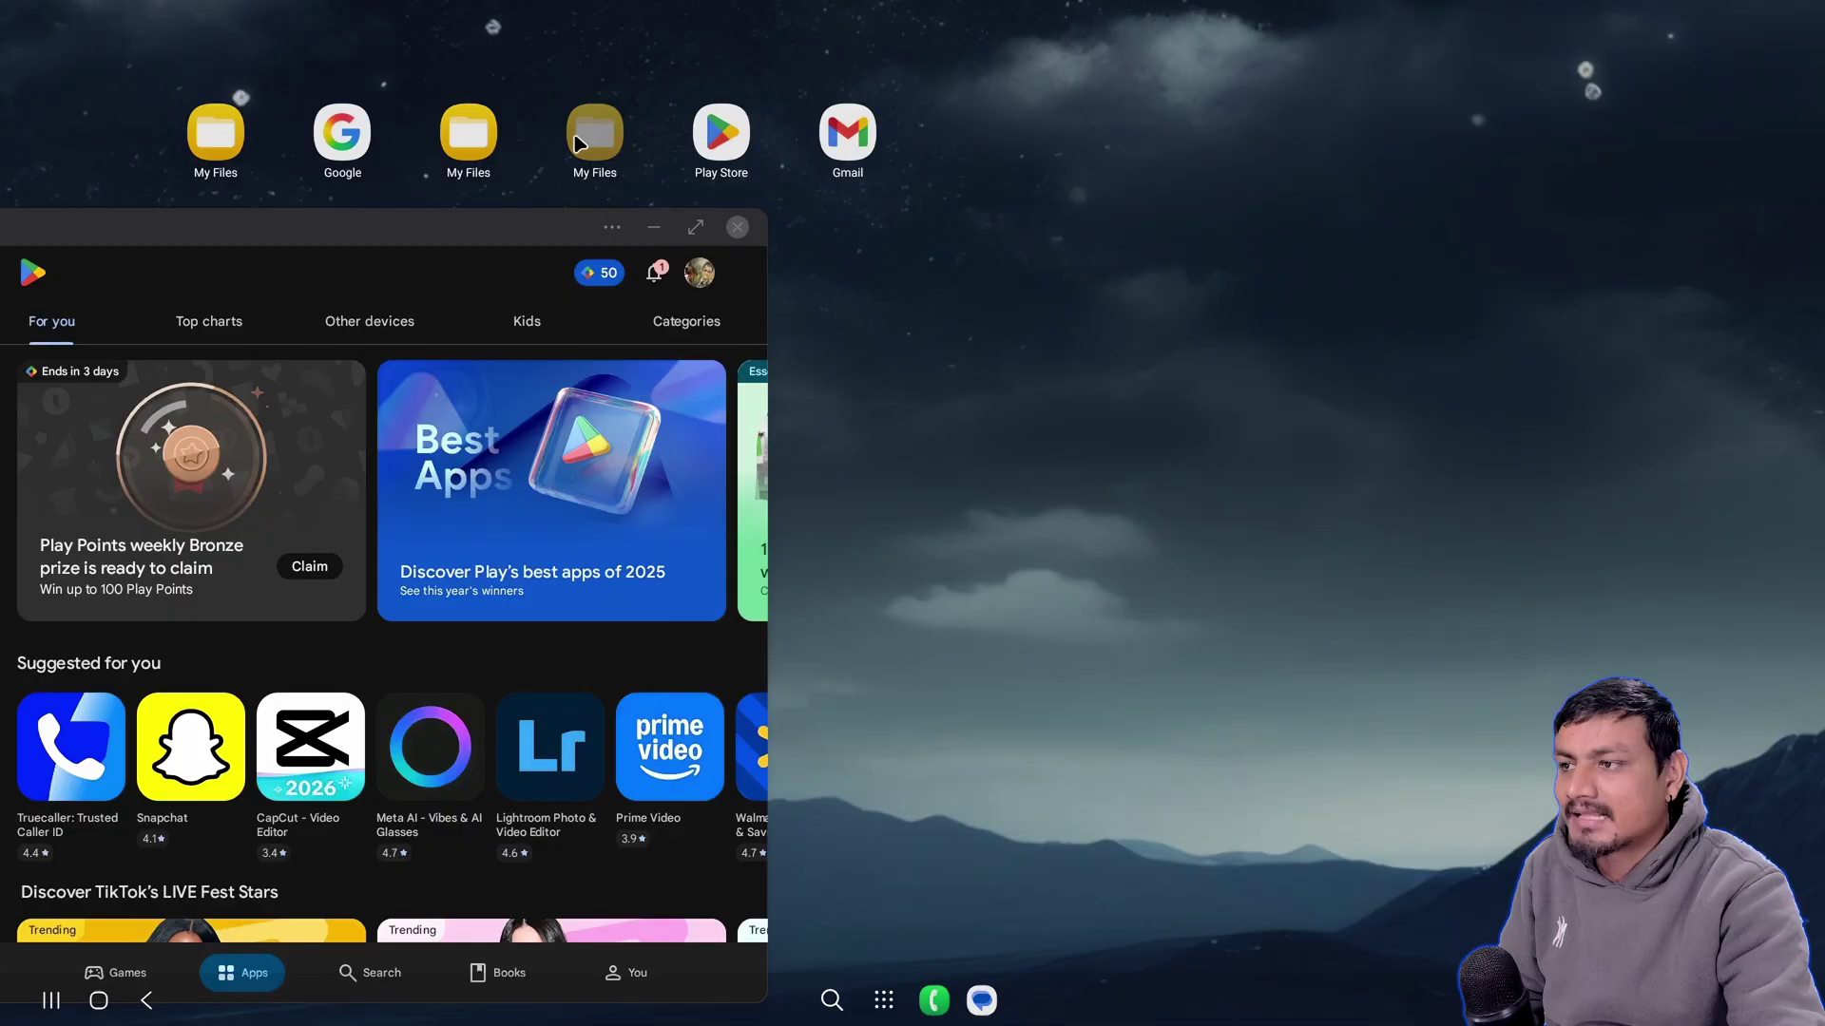
pyautogui.click(594, 136)
pyautogui.moveTo(385, 227)
pyautogui.mouseDown()
pyautogui.moveTo(958, 143)
pyautogui.moveTo(528, 181)
pyautogui.mouseUp()
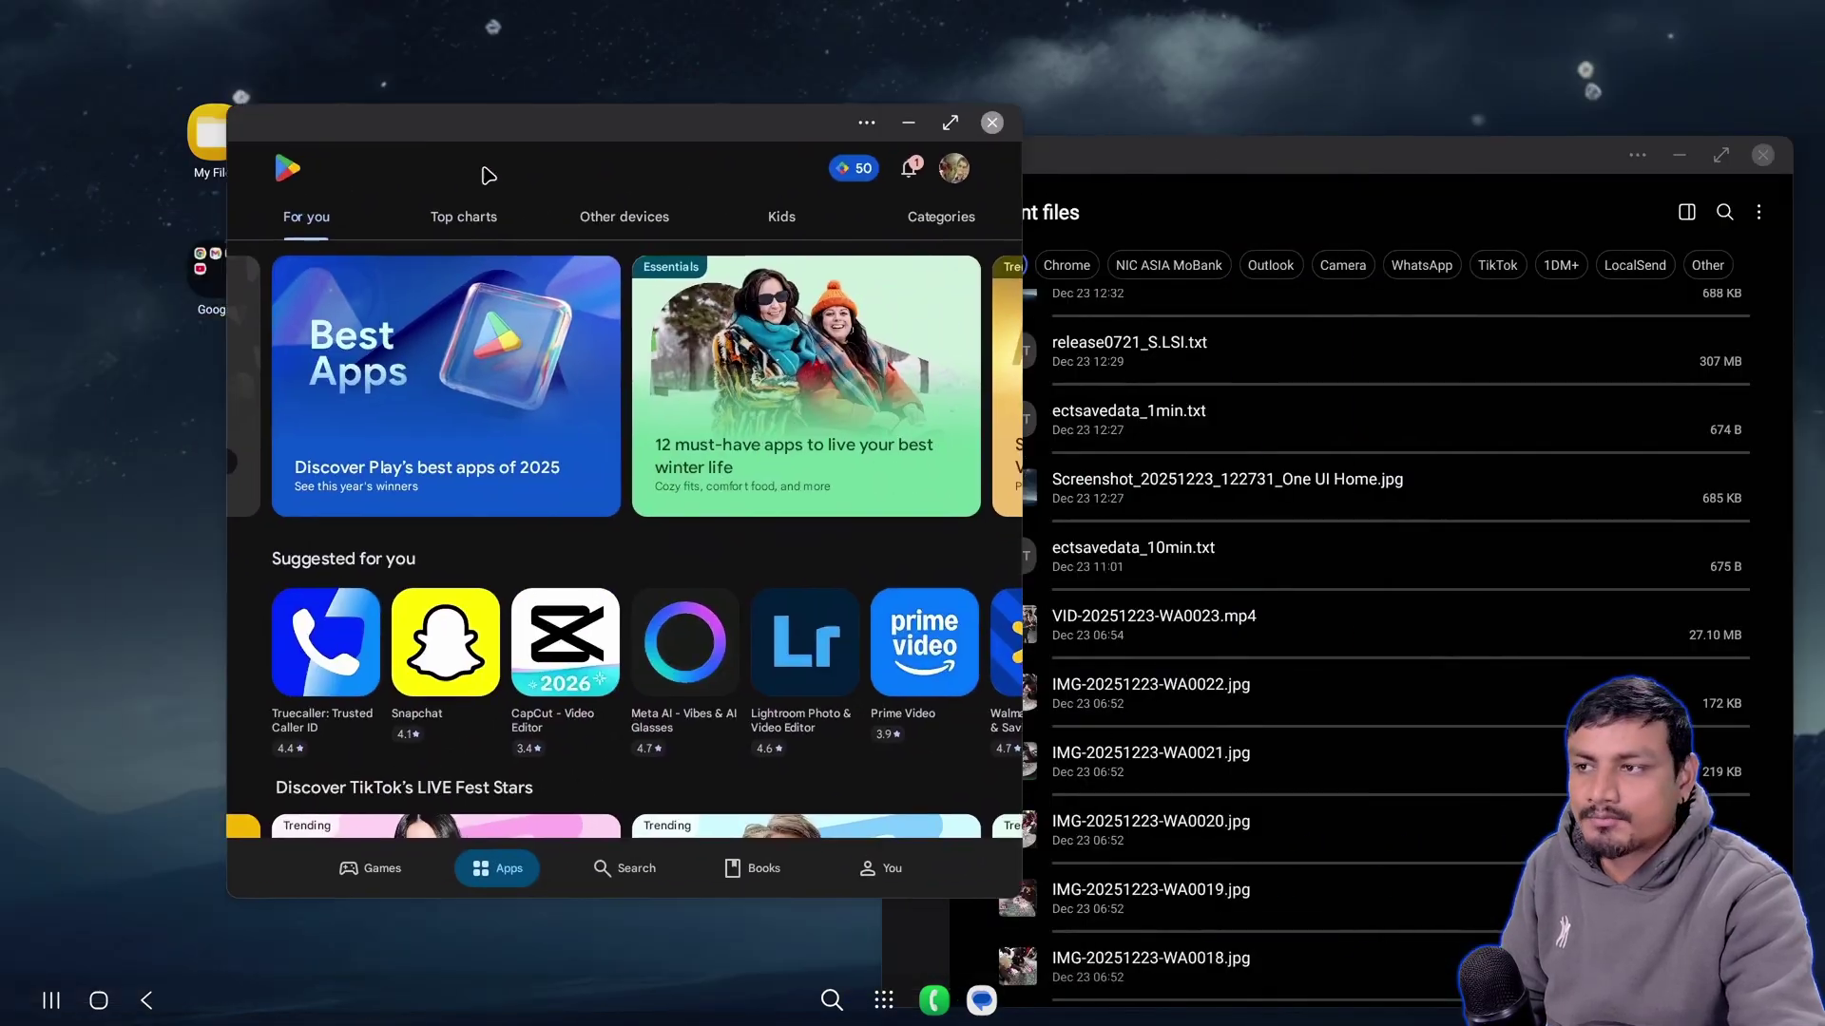
pyautogui.moveTo(1544, 162); pyautogui.dragTo(1326, 143)
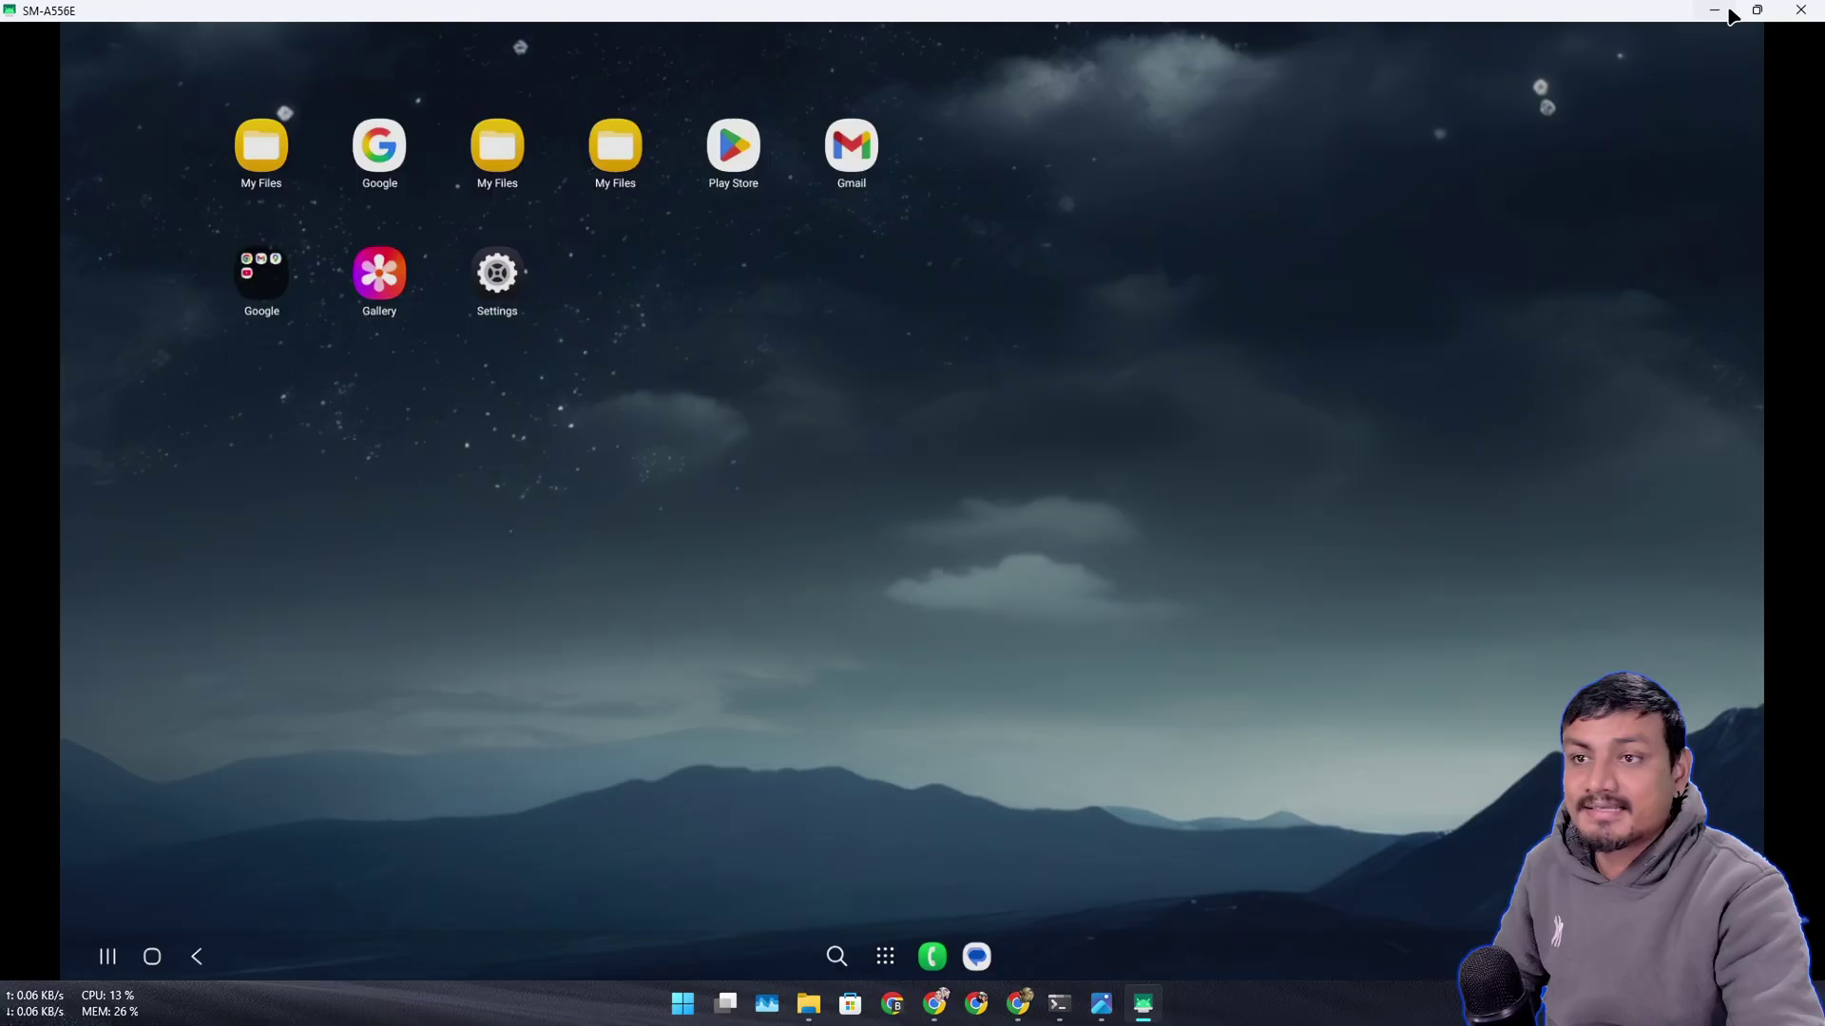
# - Hide the scrcpy window and play the YouTube desktop-mode video fullscreen
pyautogui.click(1716, 13)
pyautogui.hotkey('alt', 'Tab')
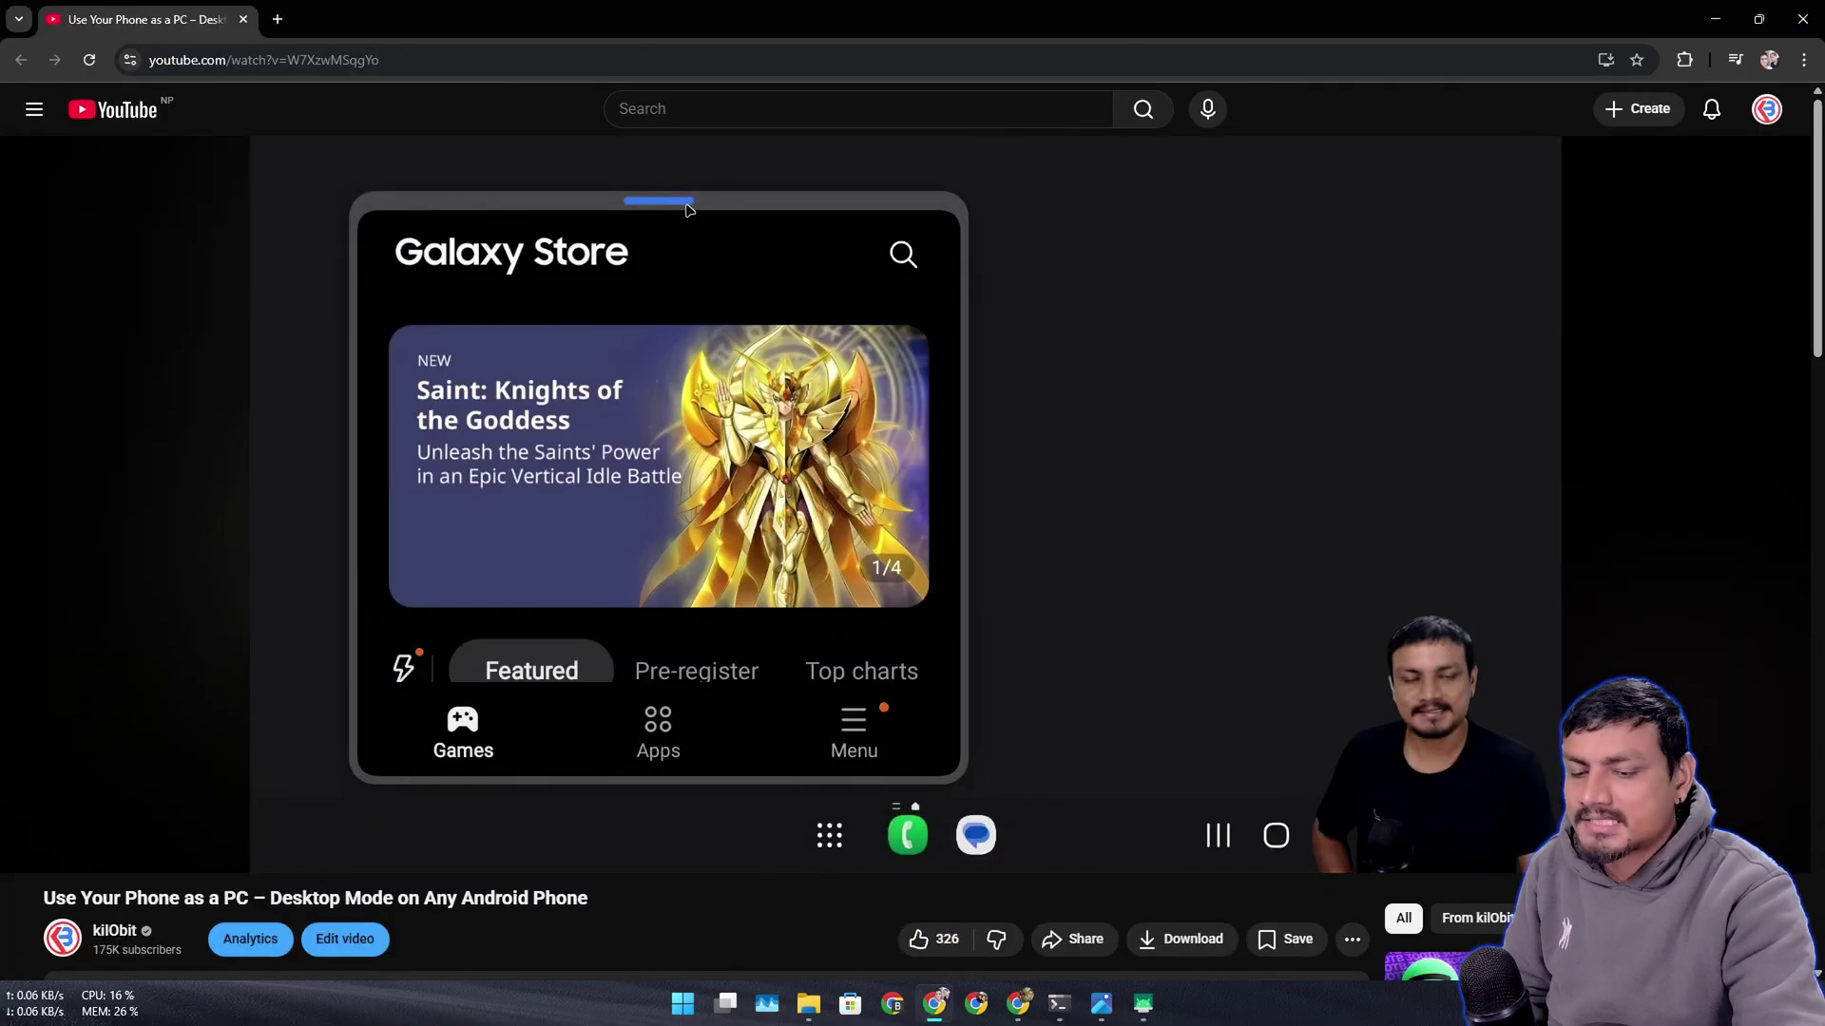
pyautogui.press('f')
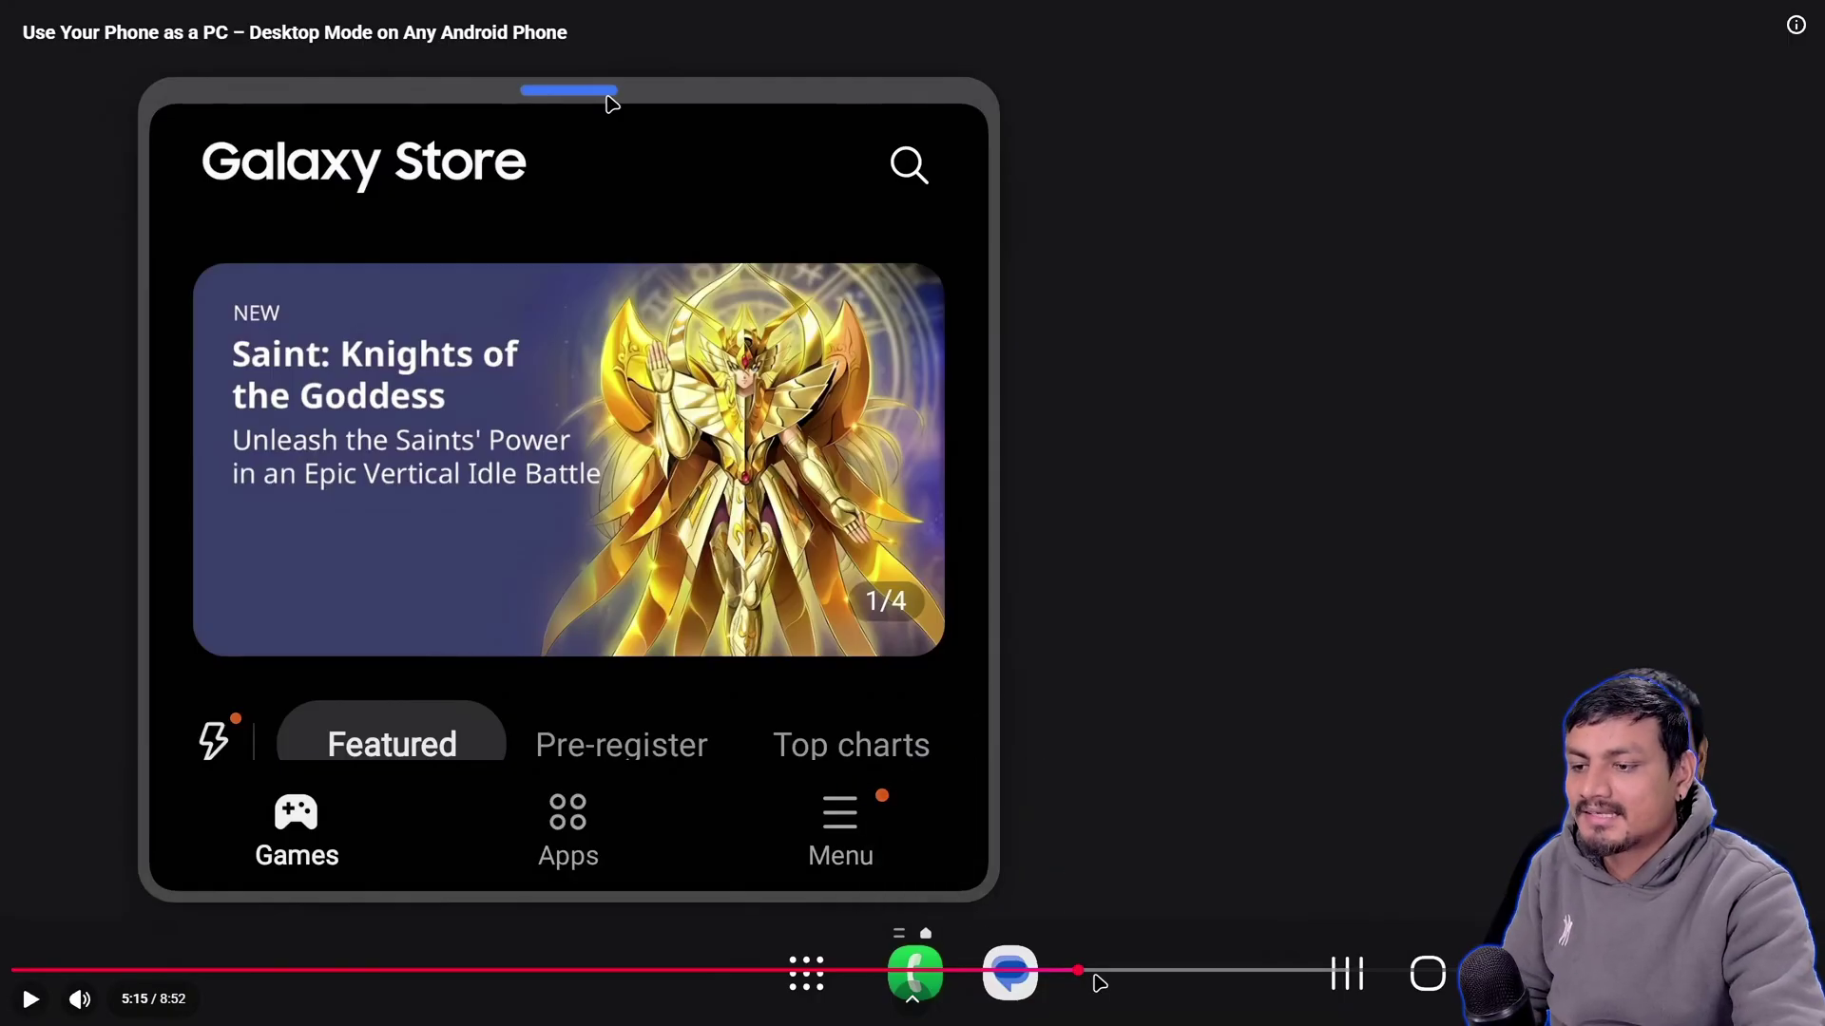
# - Seek the video to 5:26, back to about 4:01, then 4:37 and 4:53
pyautogui.click(1116, 973)
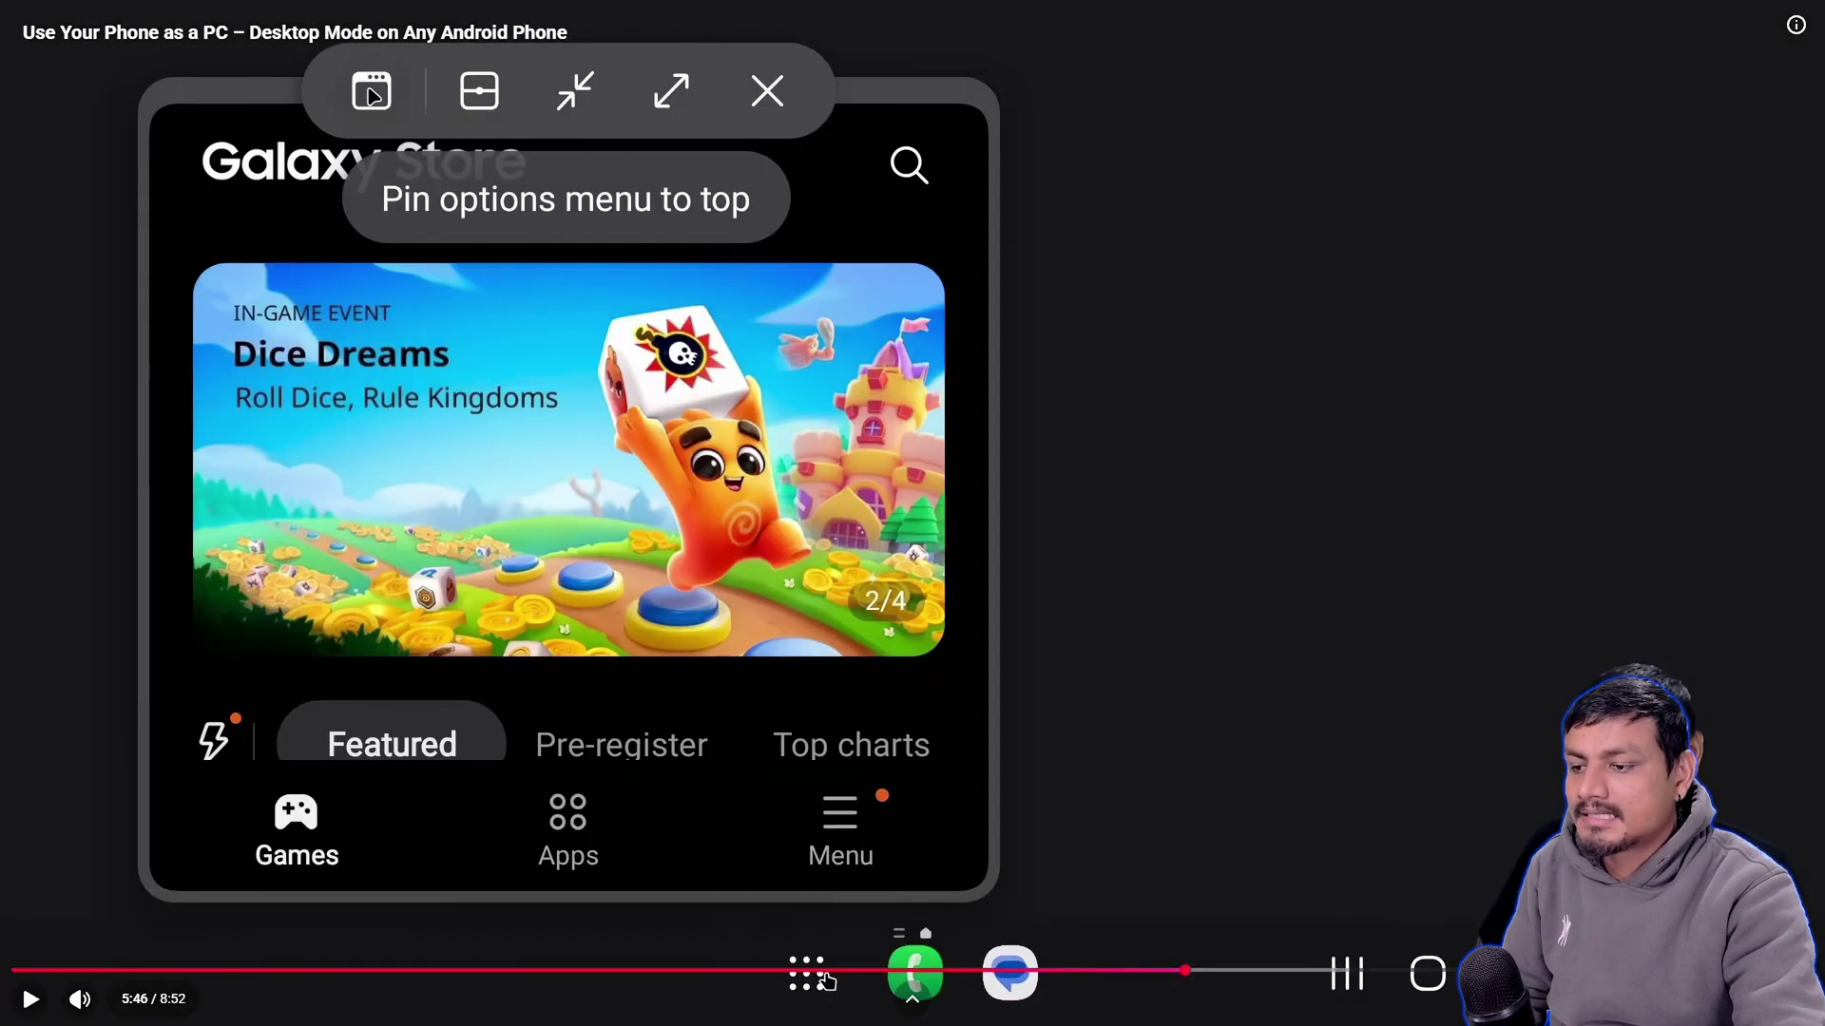
pyautogui.click(833, 972)
pyautogui.click(953, 972)
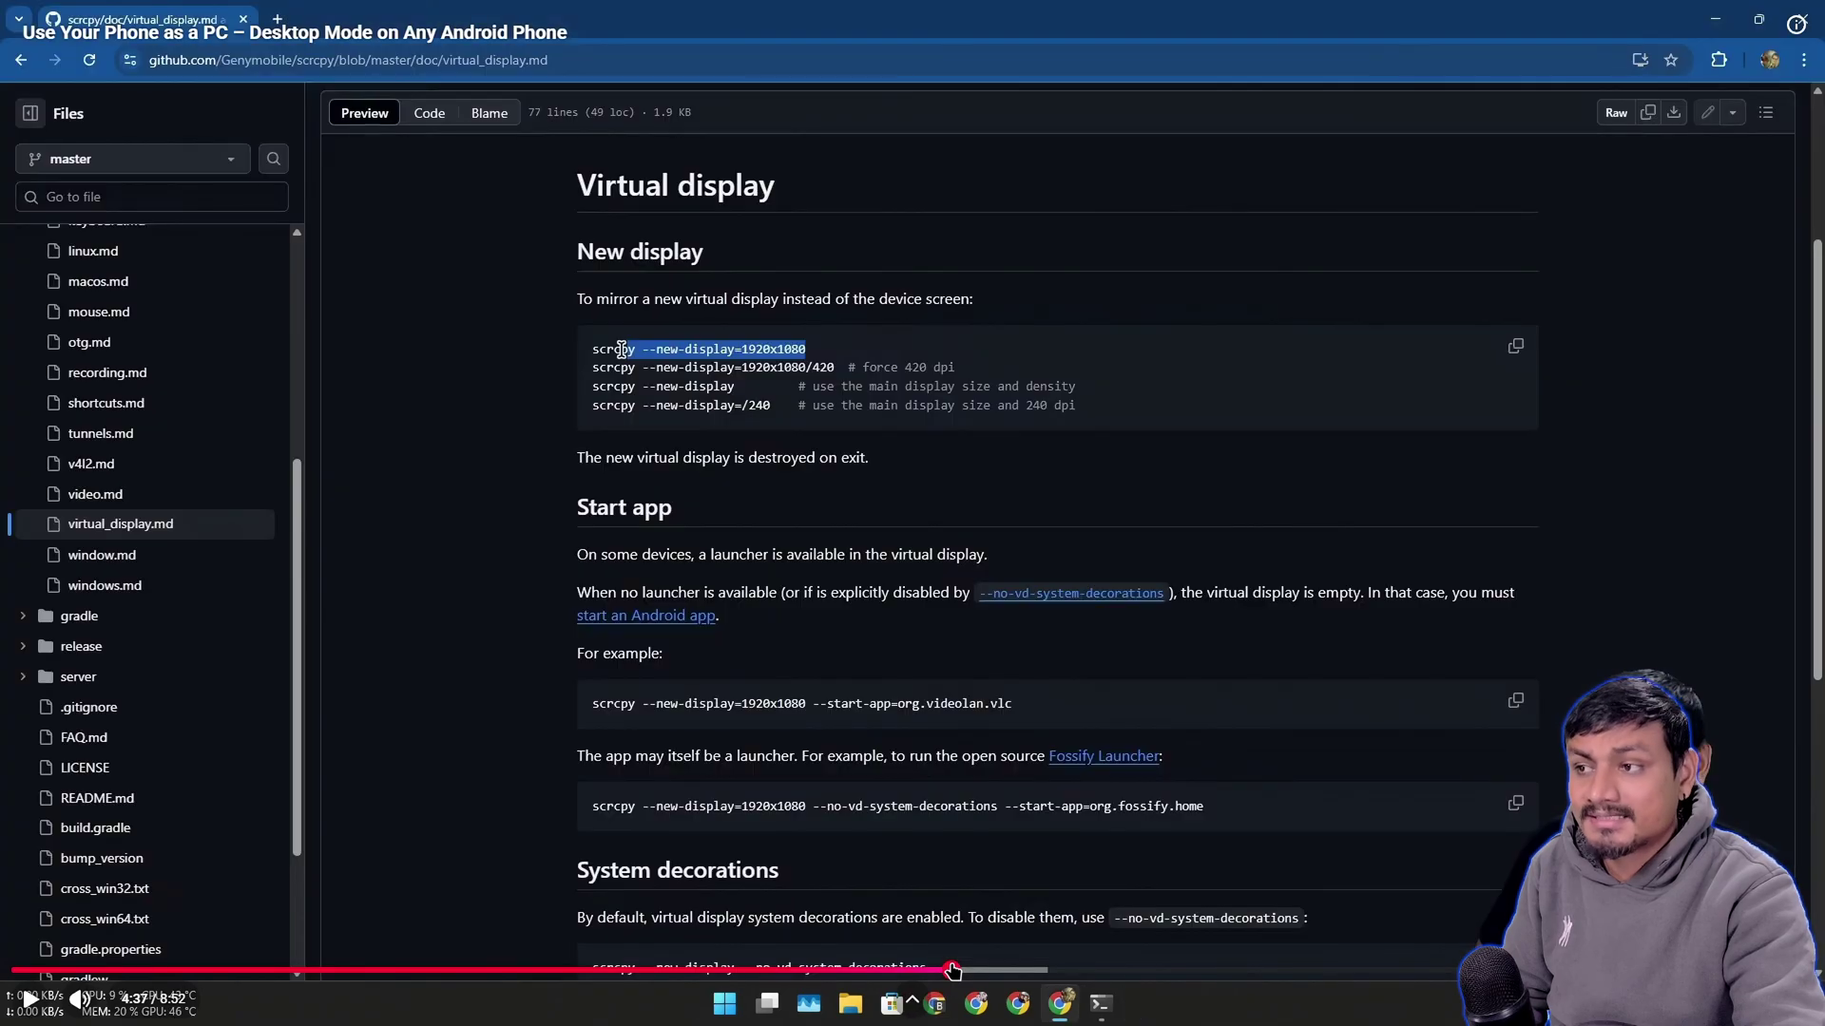
pyautogui.click(1009, 973)
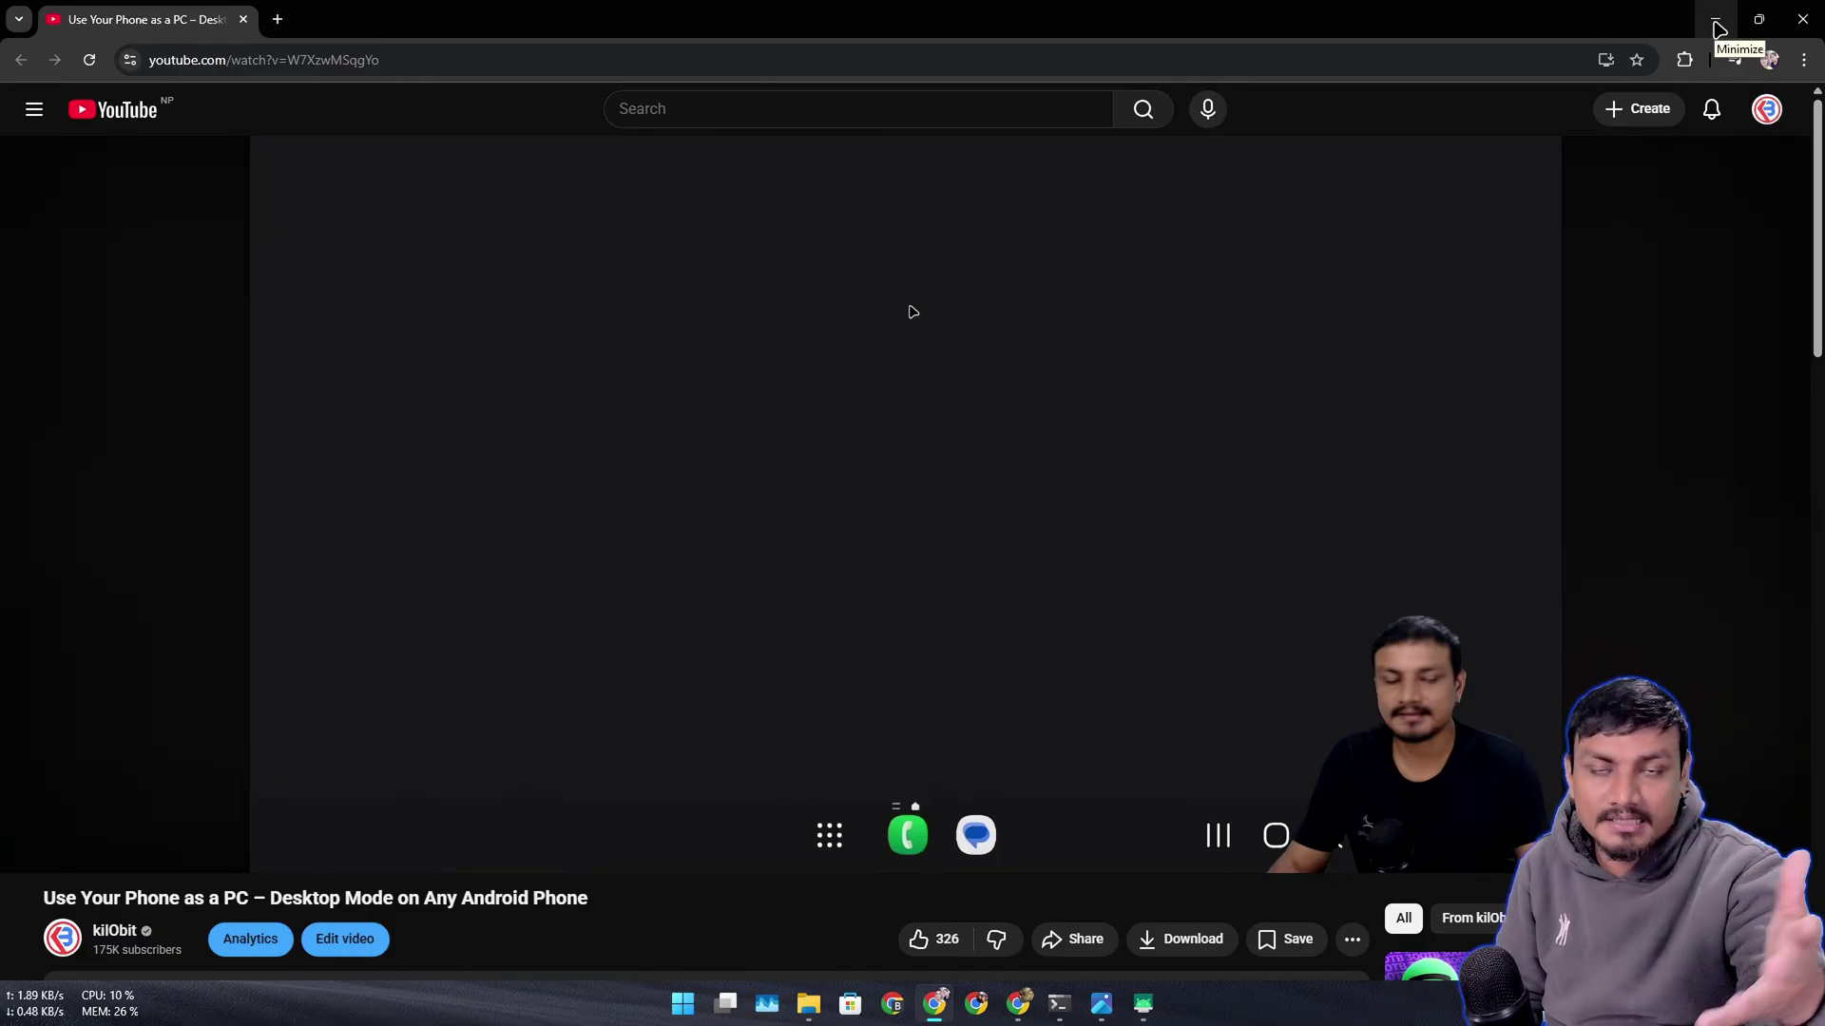
# - Minimize the browser to reveal the mirrored Android home desktop and its app icons
pyautogui.click(1718, 25)
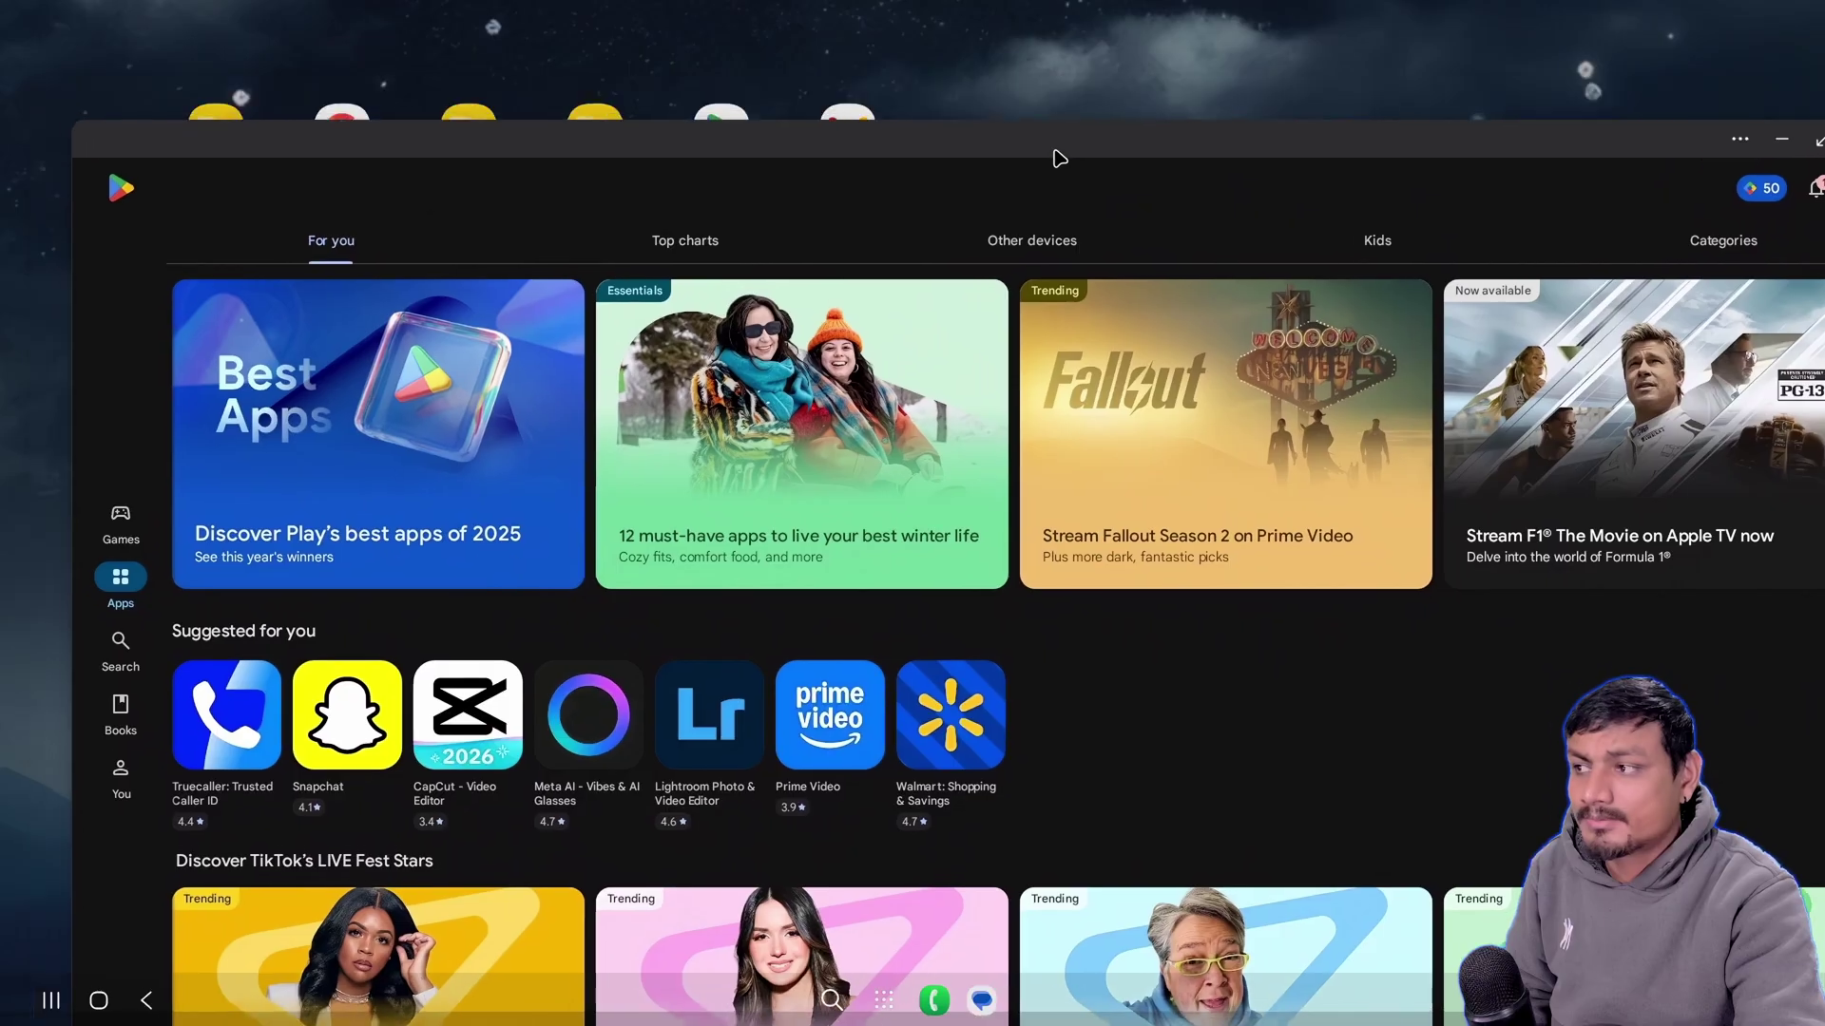
pyautogui.moveTo(1046, 158)
pyautogui.mouseDown()
pyautogui.moveTo(1272, 207)
pyautogui.moveTo(1230, 302)
pyautogui.moveTo(902, 107)
pyautogui.mouseUp()
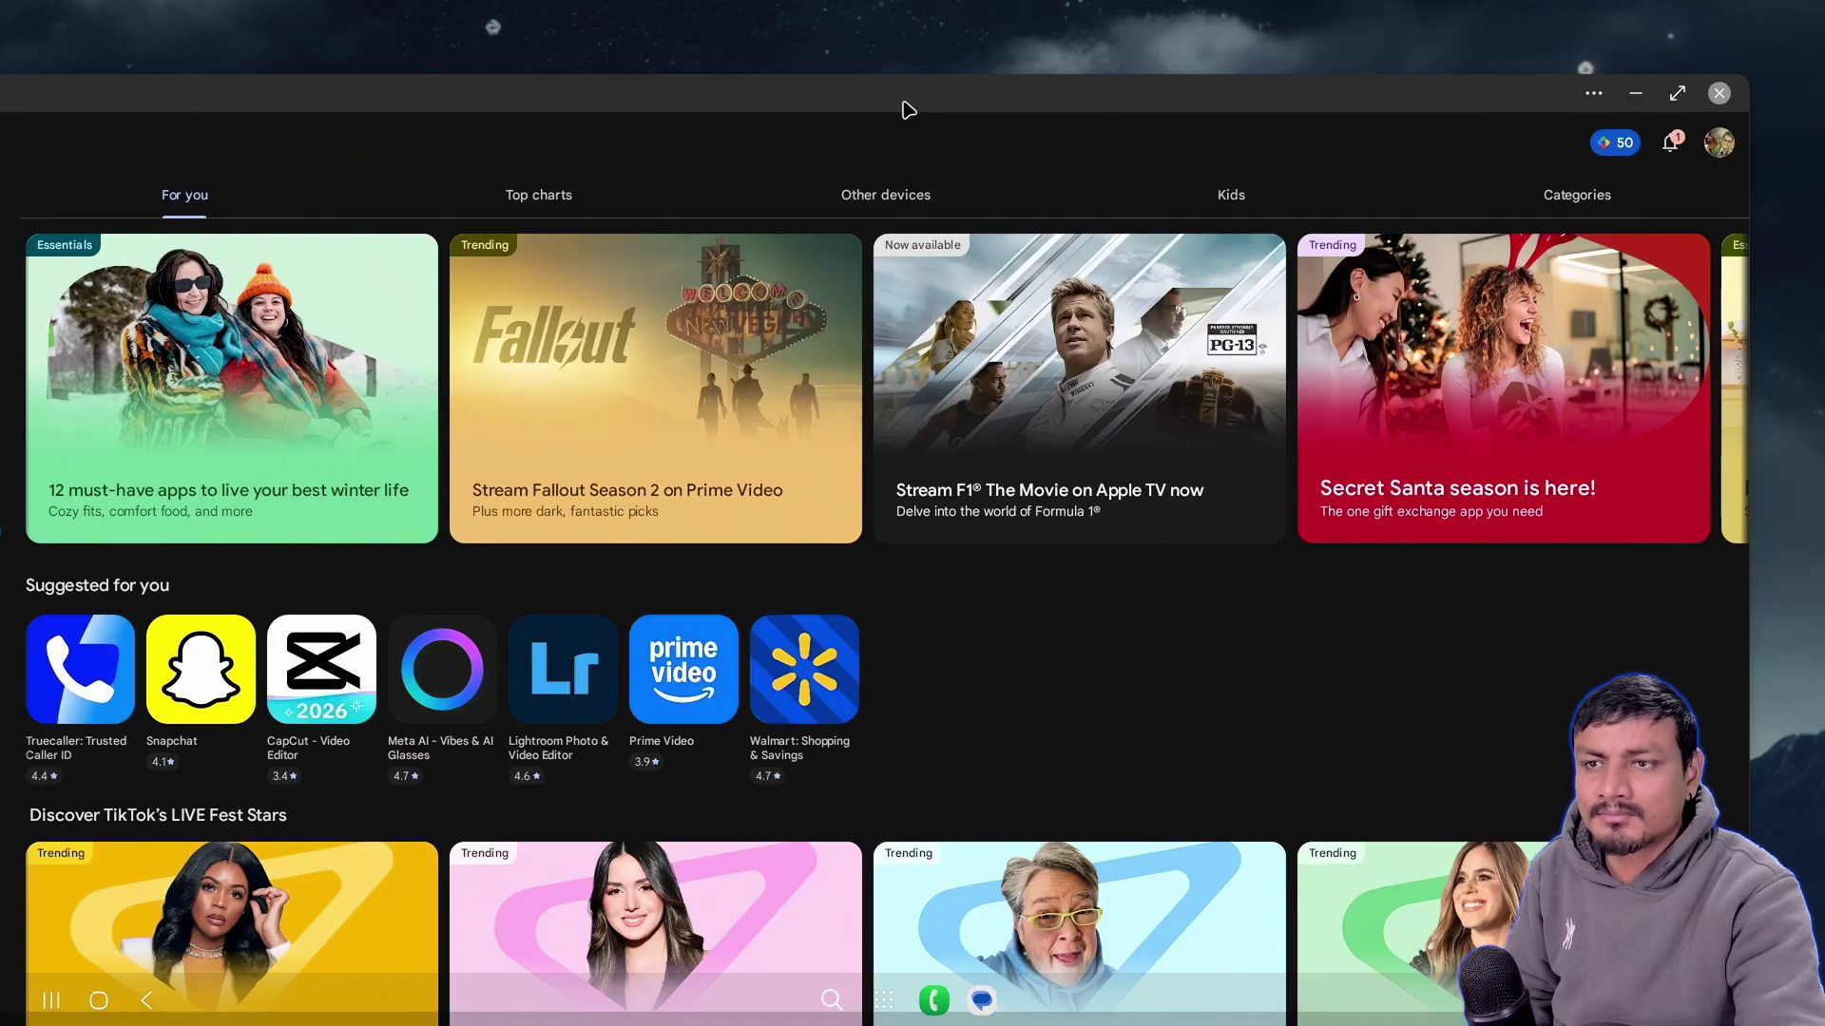
pyautogui.moveTo(906, 111); pyautogui.dragTo(927, 61)
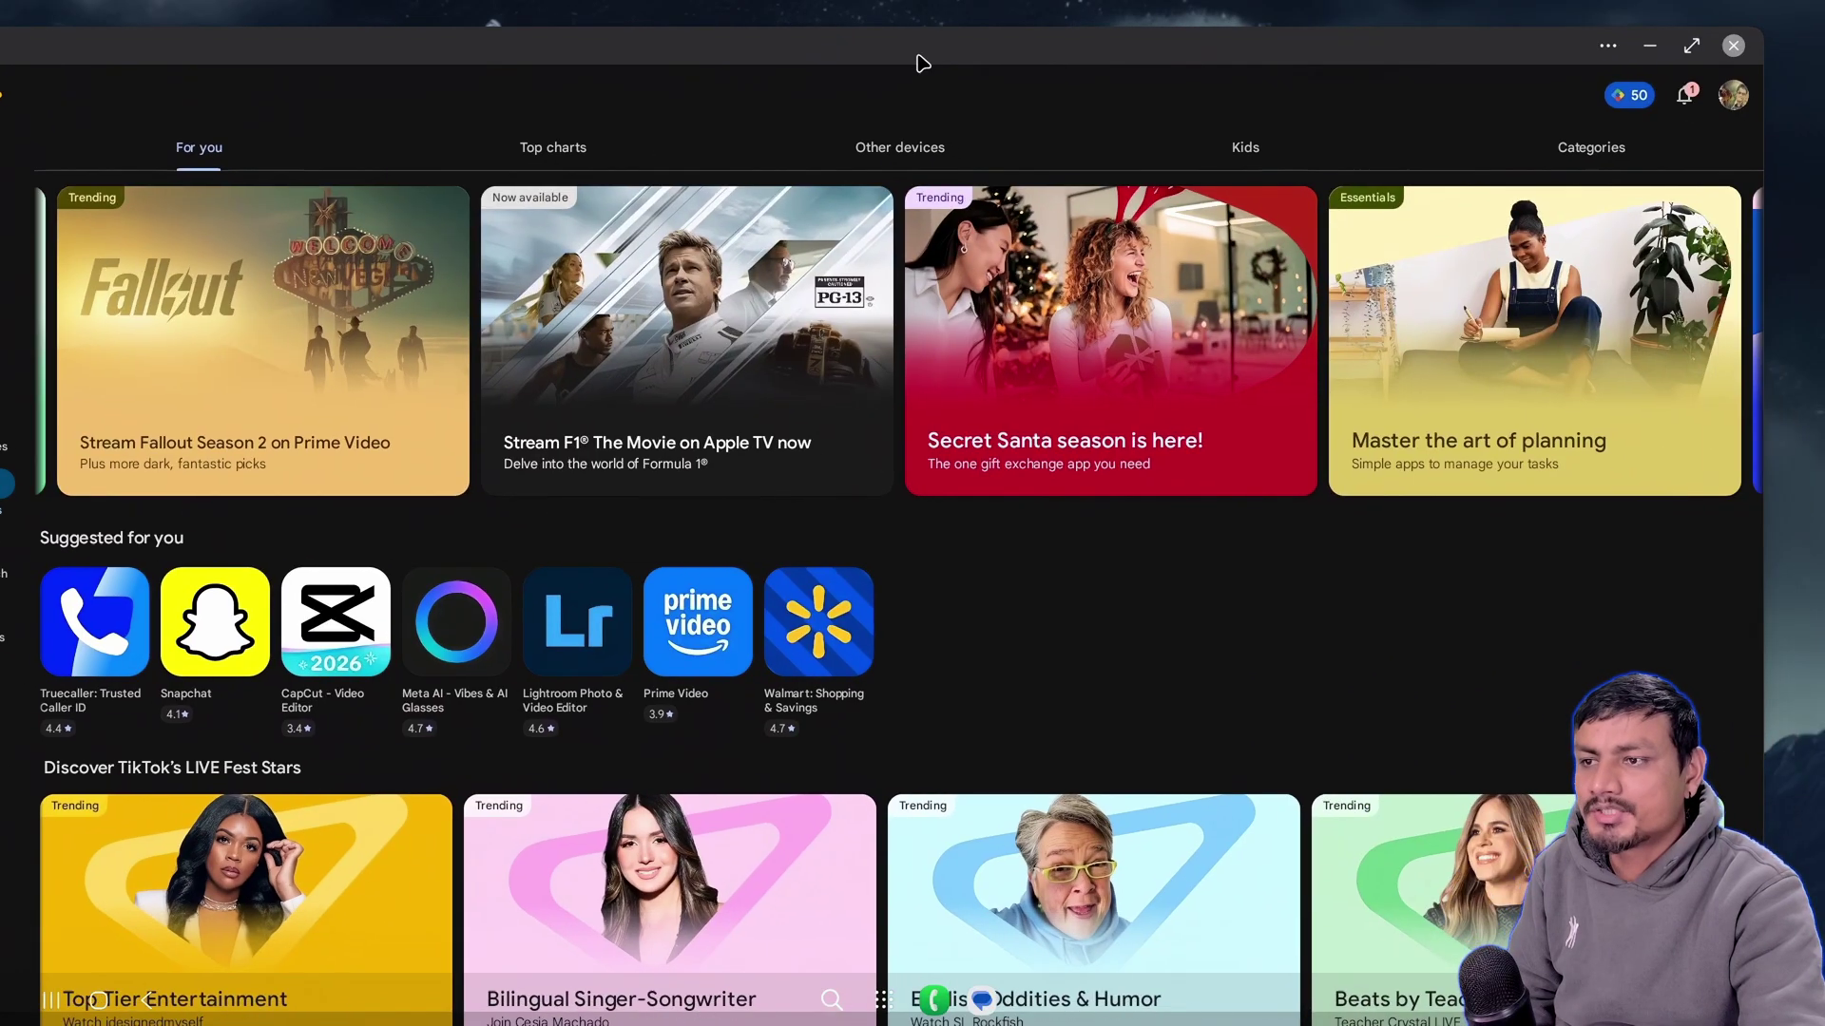
pyautogui.click(1737, 44)
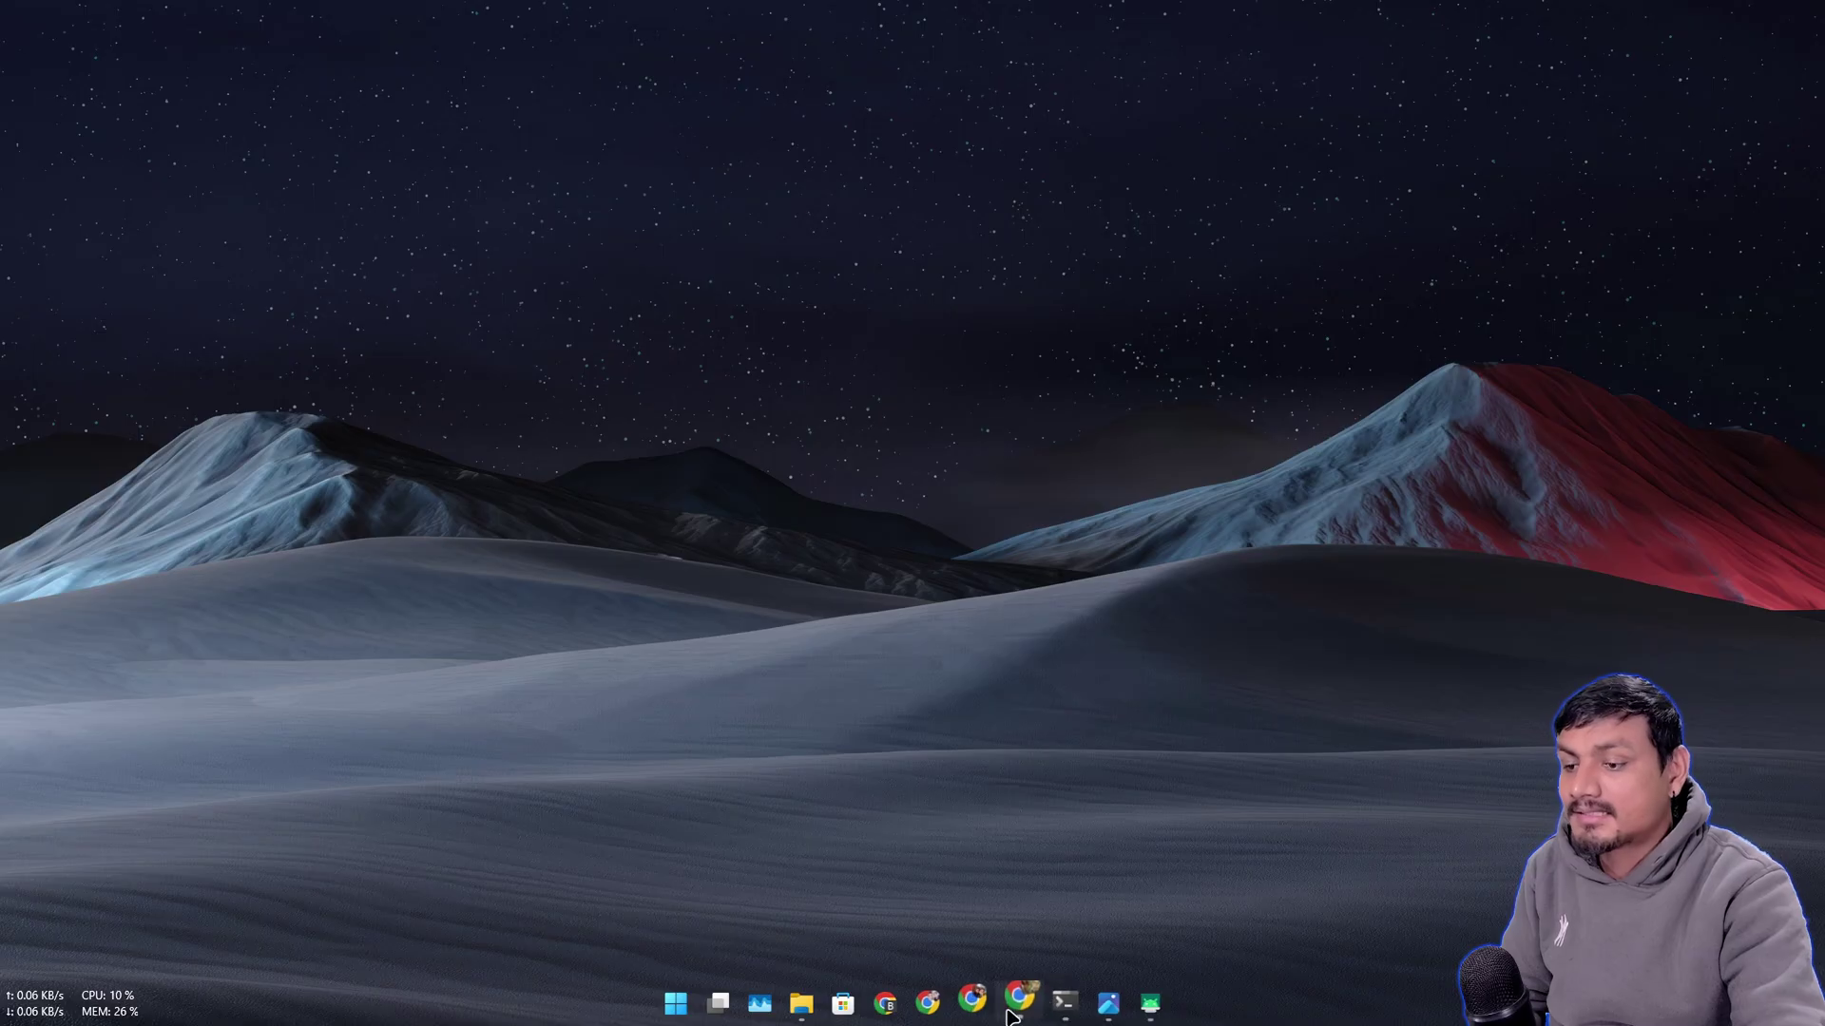
# - Bring up Chrome from the taskbar, showing the scrcpy GitHub repository
pyautogui.click(1017, 1004)
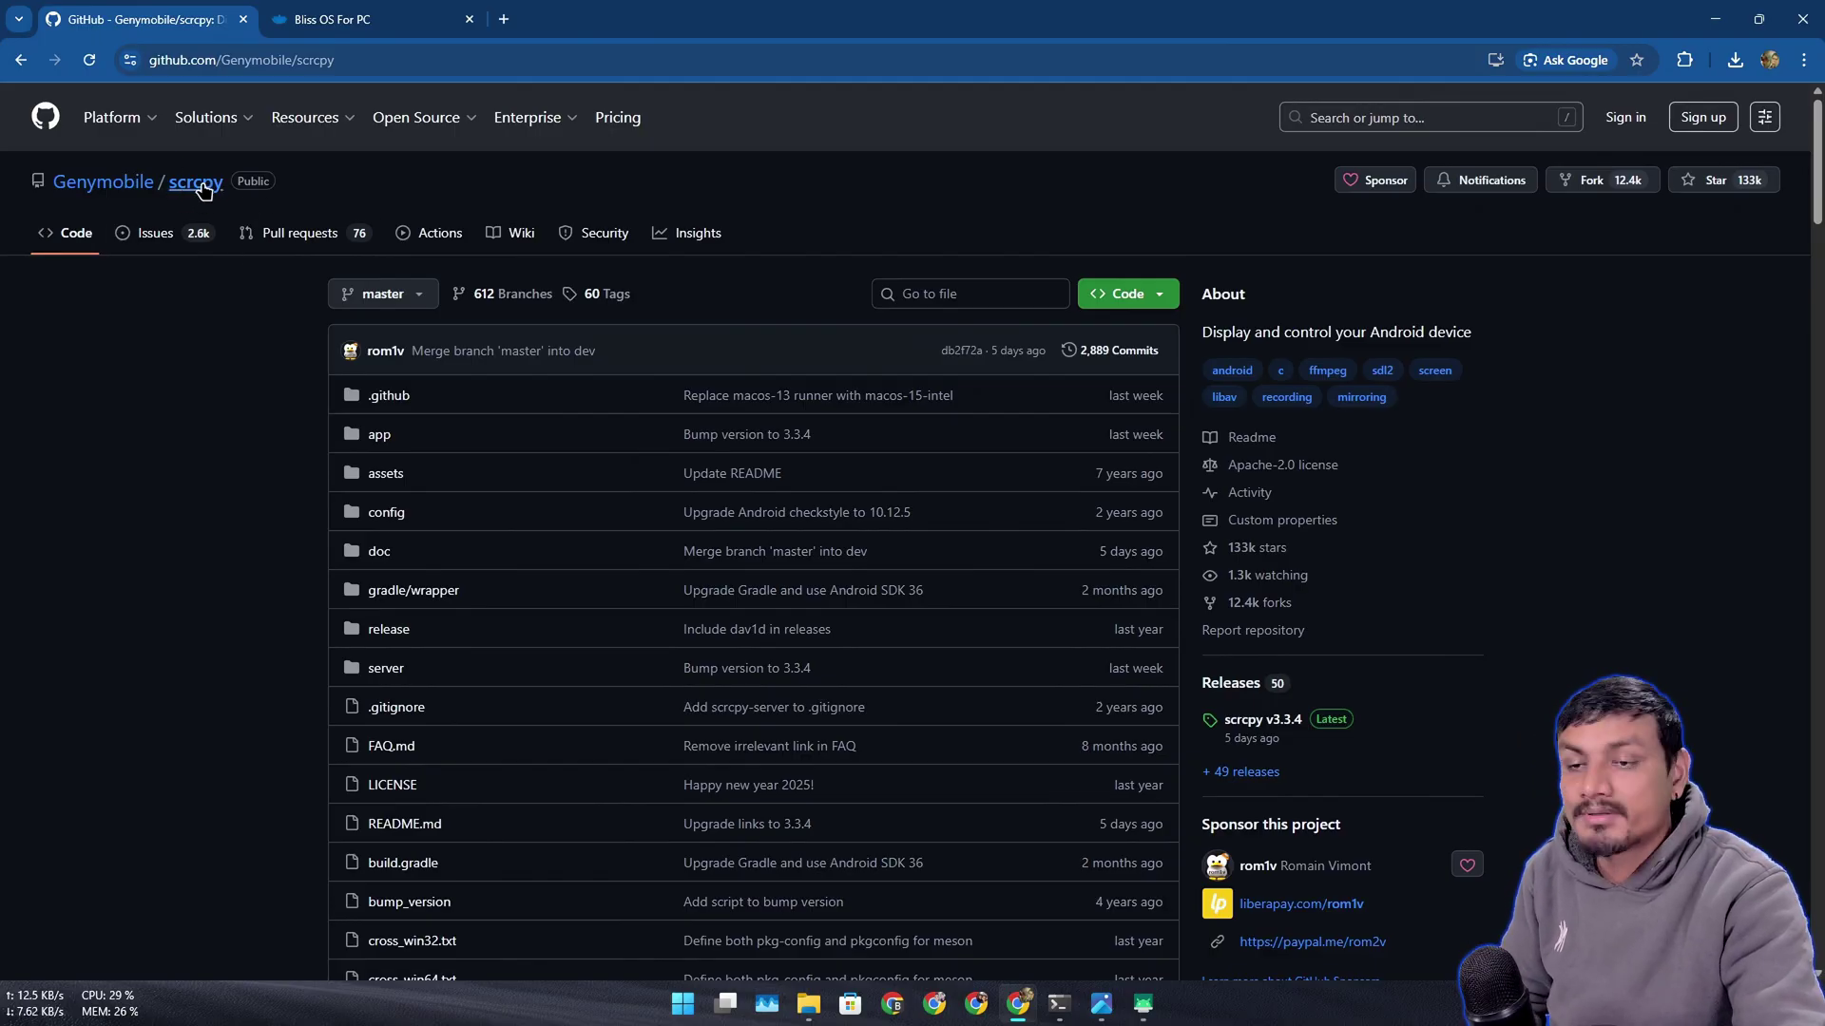
pyautogui.scroll(-10, 205, 190)
pyautogui.scroll(8, 295, 270)
pyautogui.scroll(3, 224, 356)
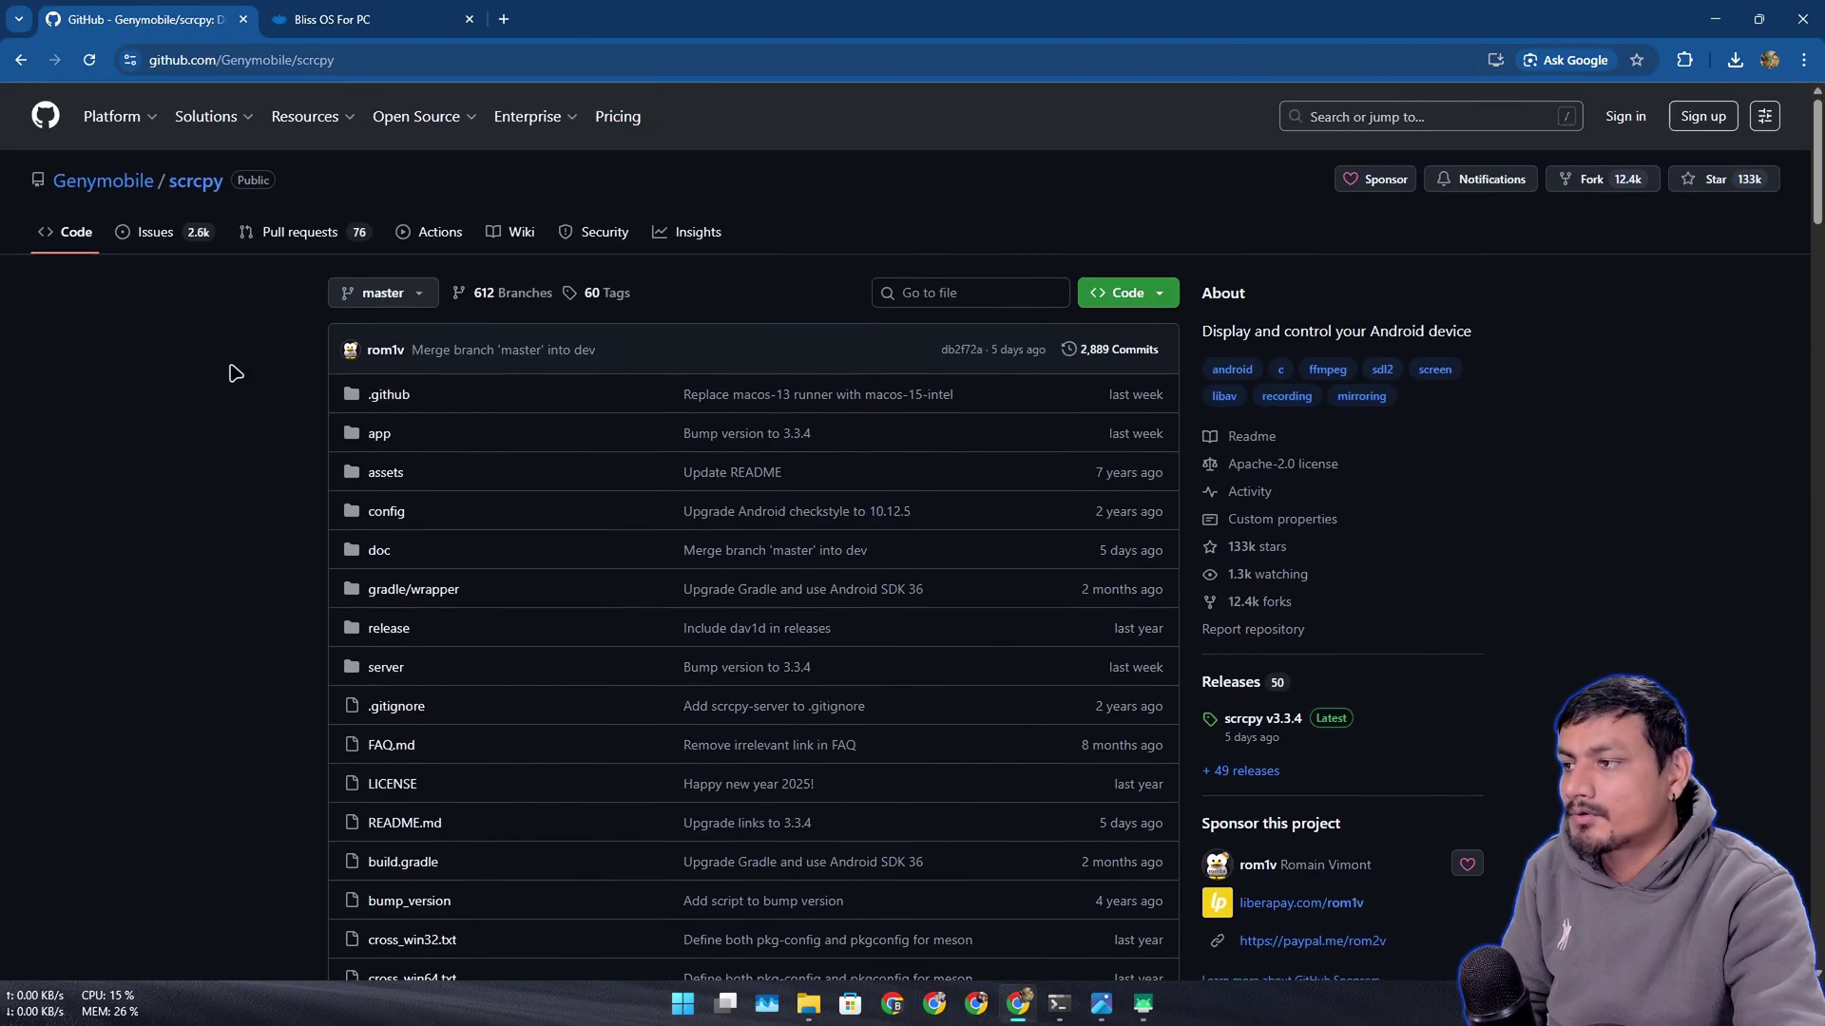
pyautogui.scroll(-10, 327, 428)
pyautogui.scroll(-3, 400, 457)
pyautogui.scroll(-3, 417, 468)
pyautogui.scroll(-3, 416, 469)
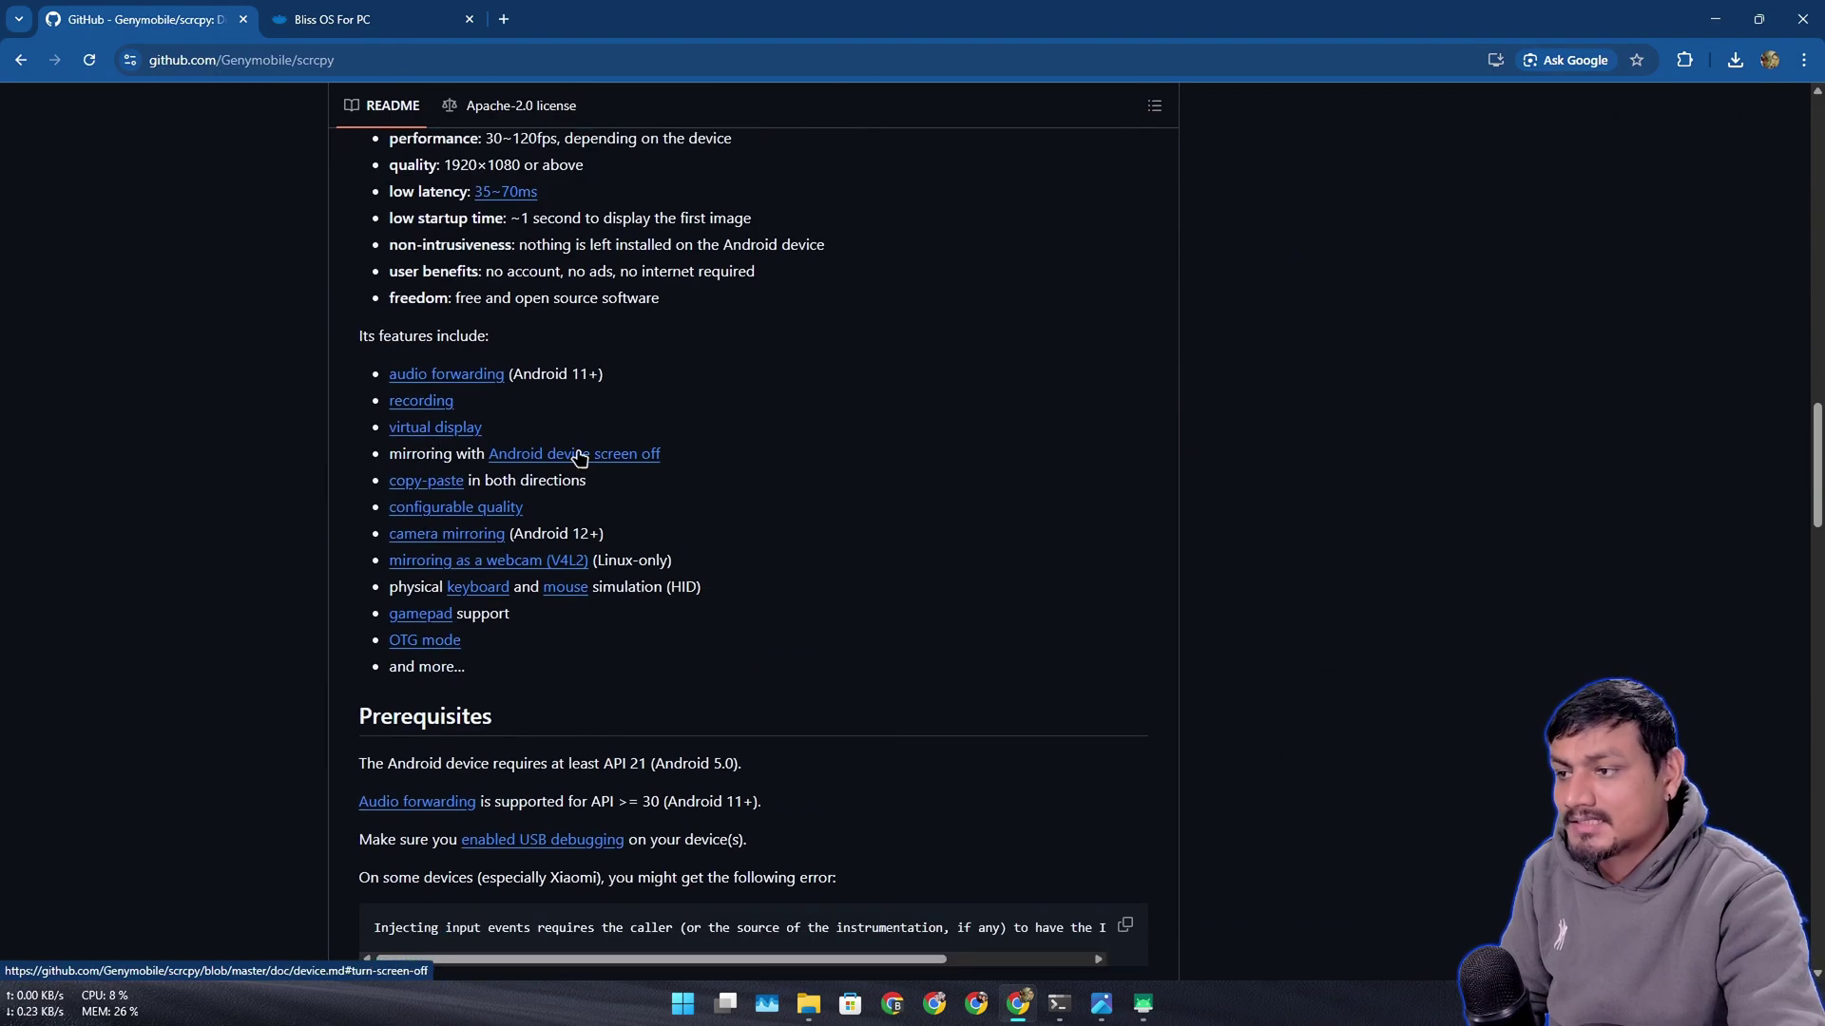
pyautogui.scroll(5, 1135, 513)
pyautogui.scroll(5, 1056, 513)
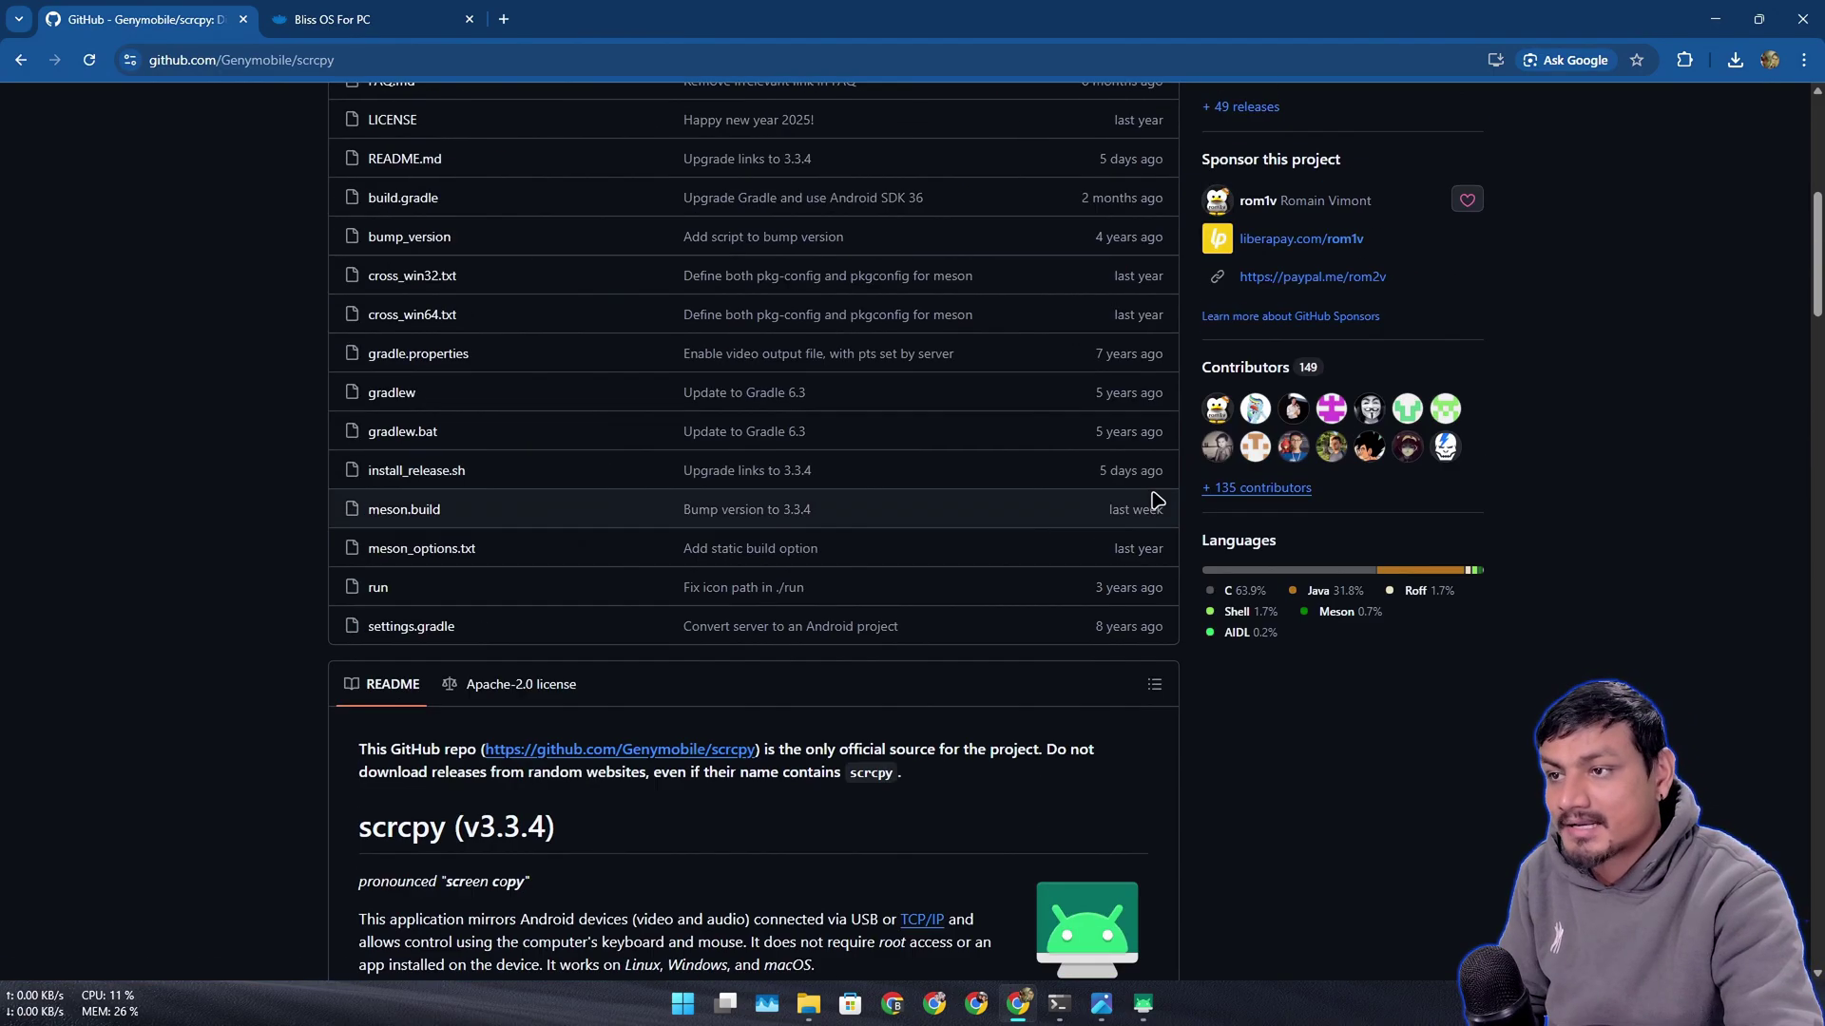
pyautogui.scroll(5, 813, 443)
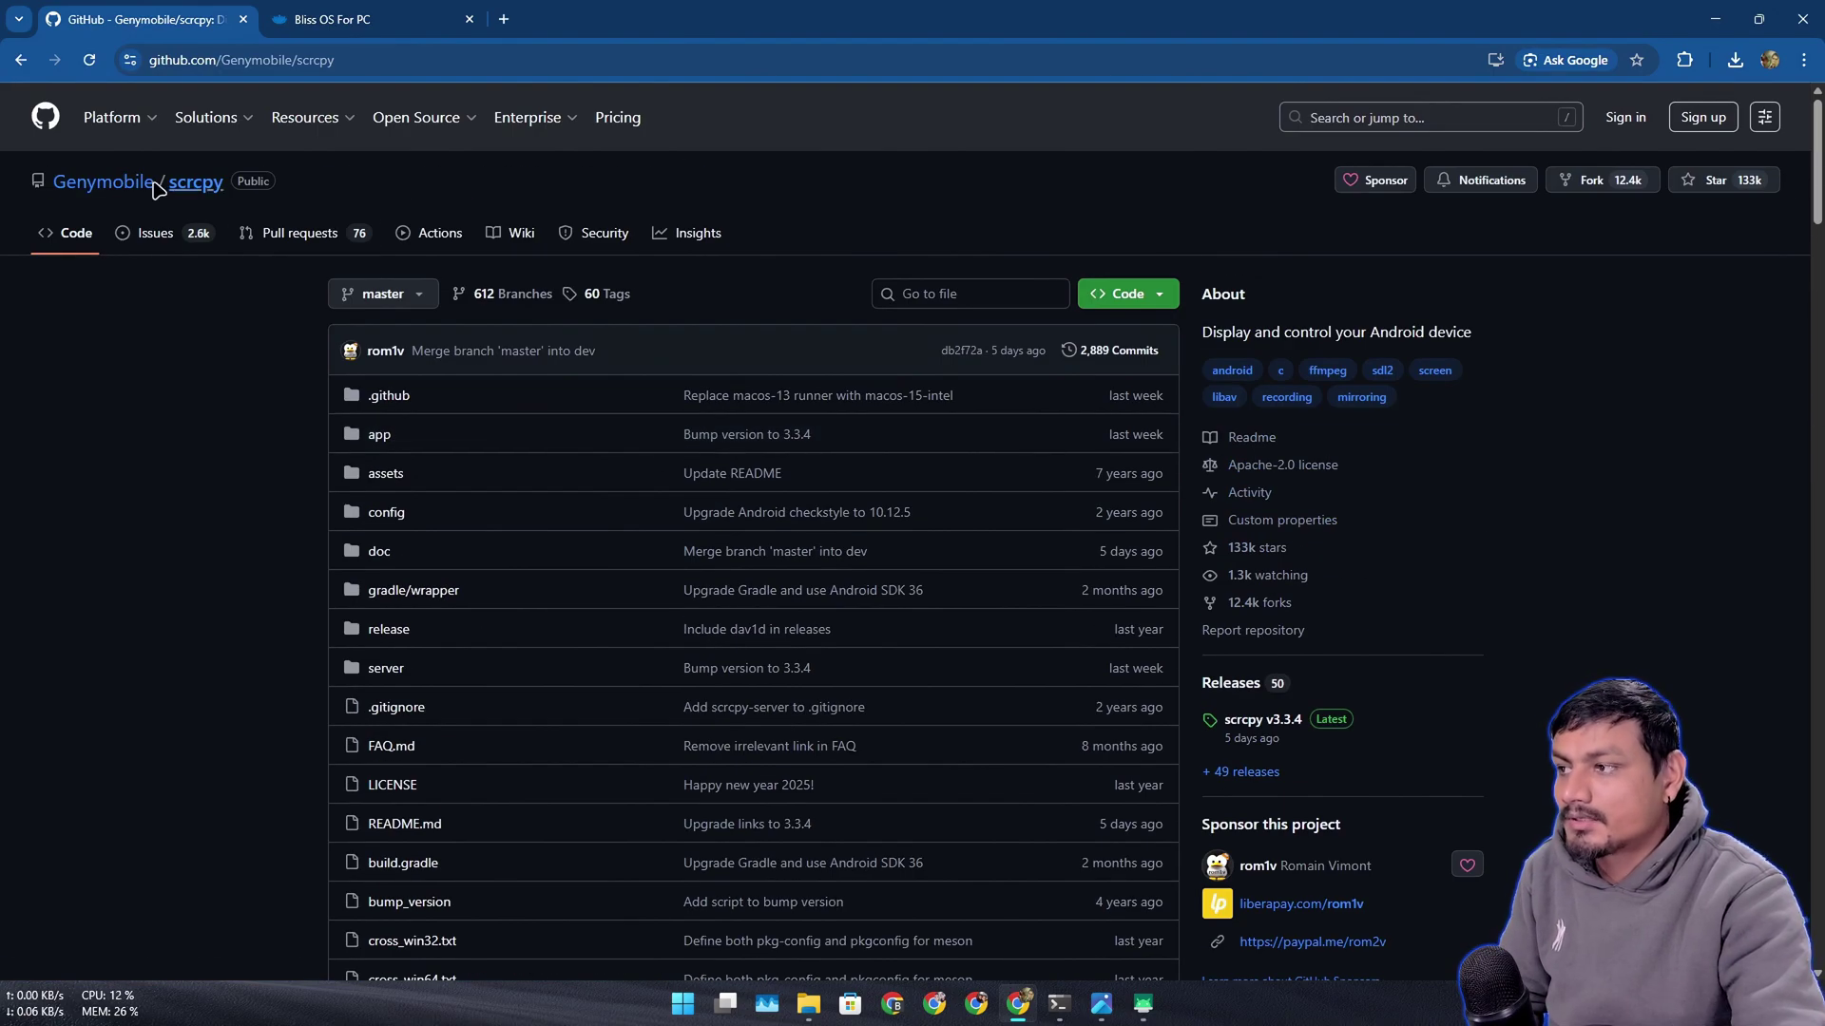
pyautogui.scroll(-2, 856, 428)
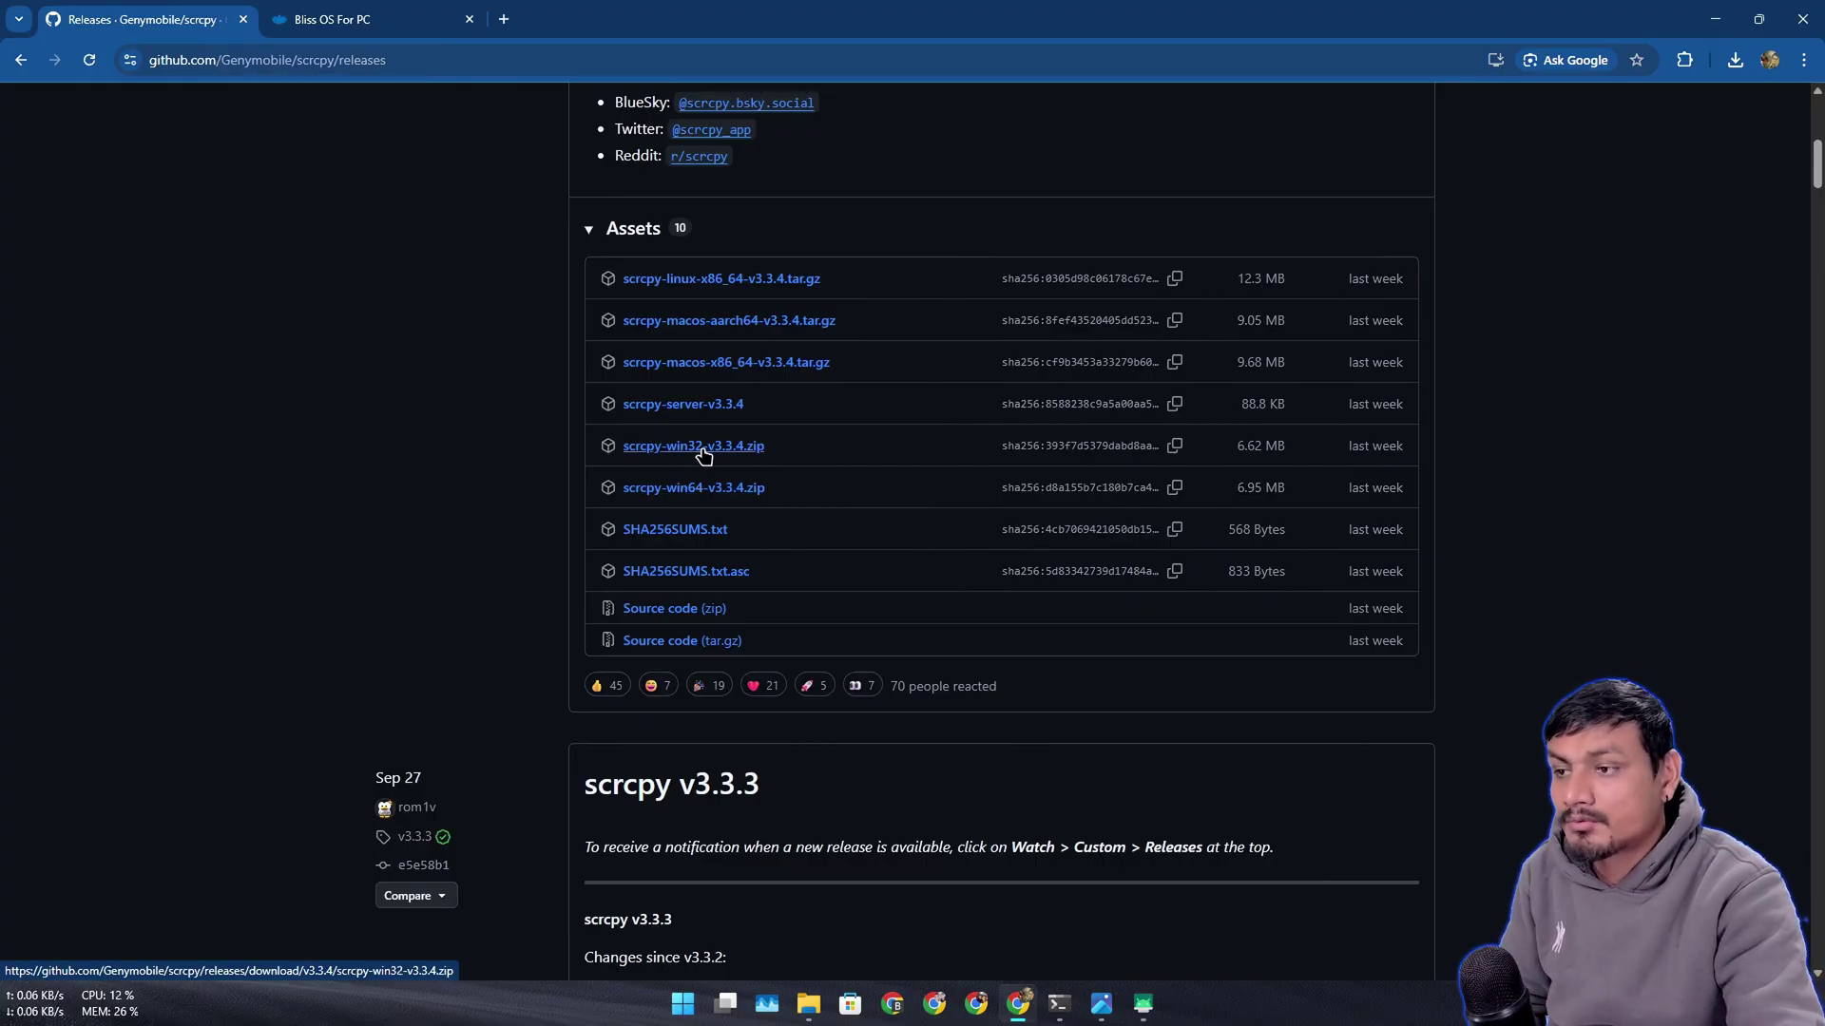
# - Open the scrcpy-win64-v3.3.4 folder and launch a command prompt from its background menu
pyautogui.press('super+d')
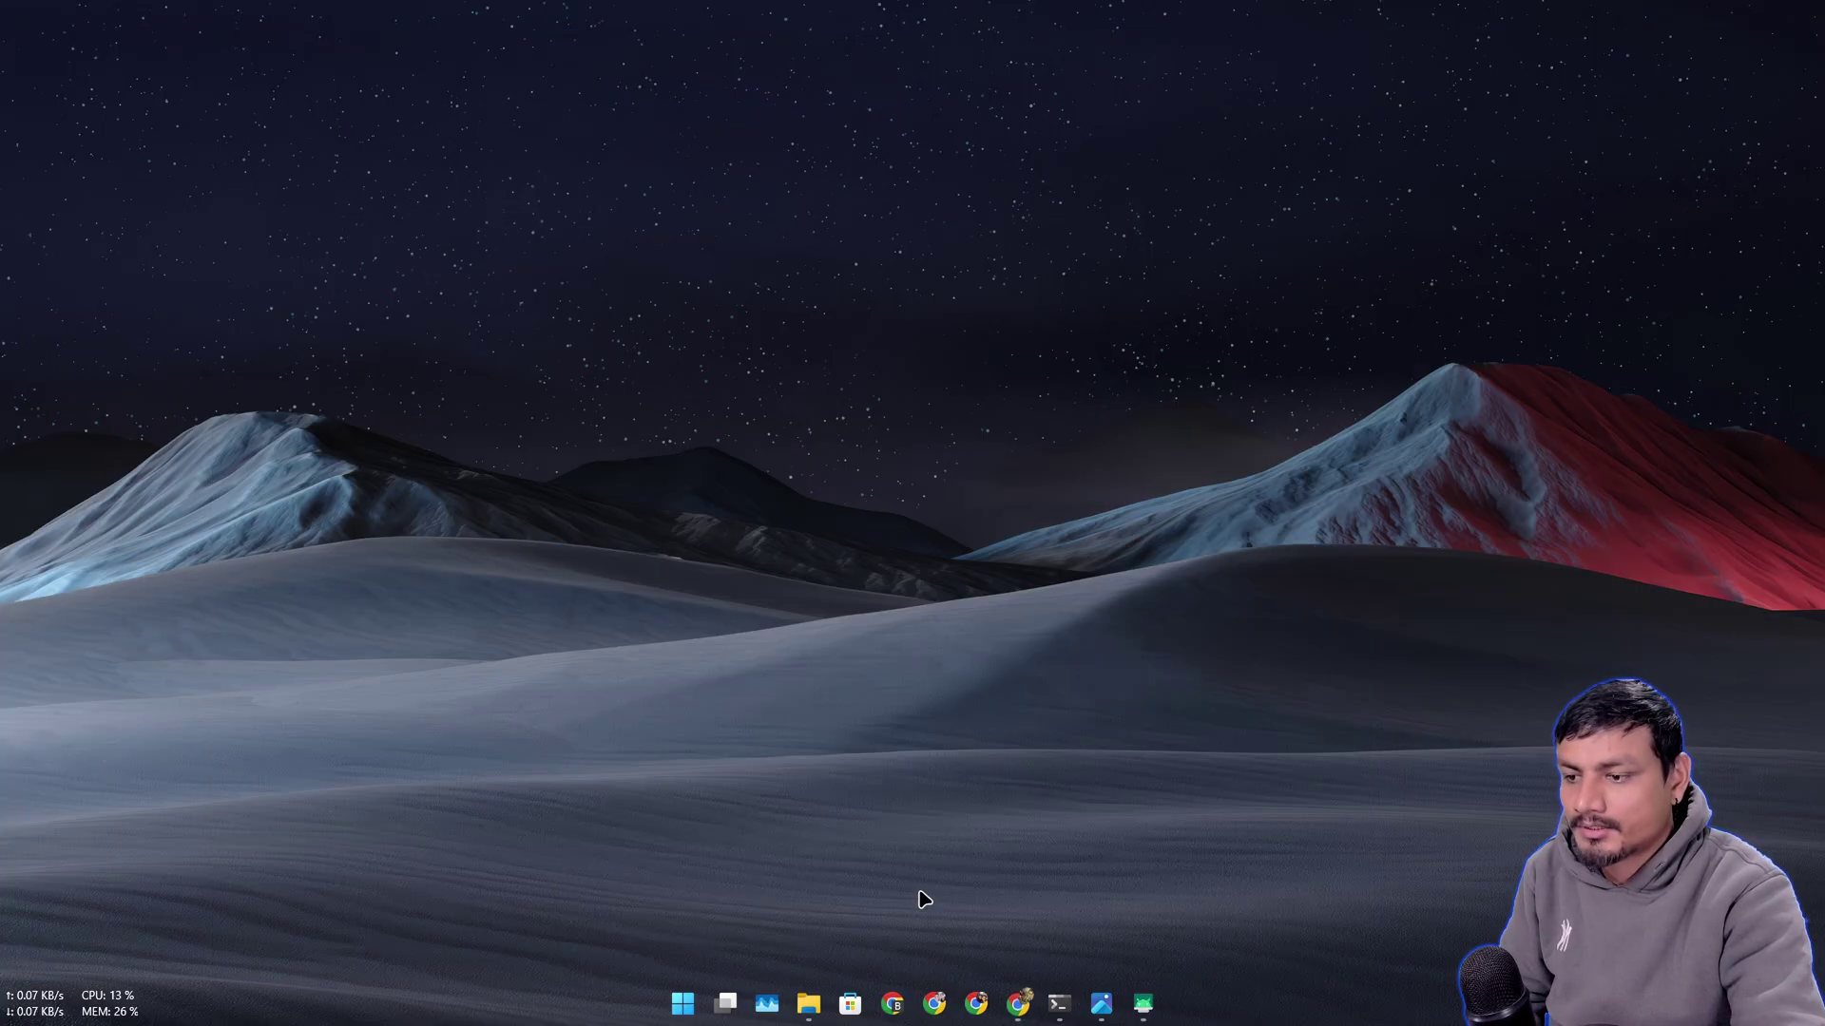
pyautogui.click(807, 1003)
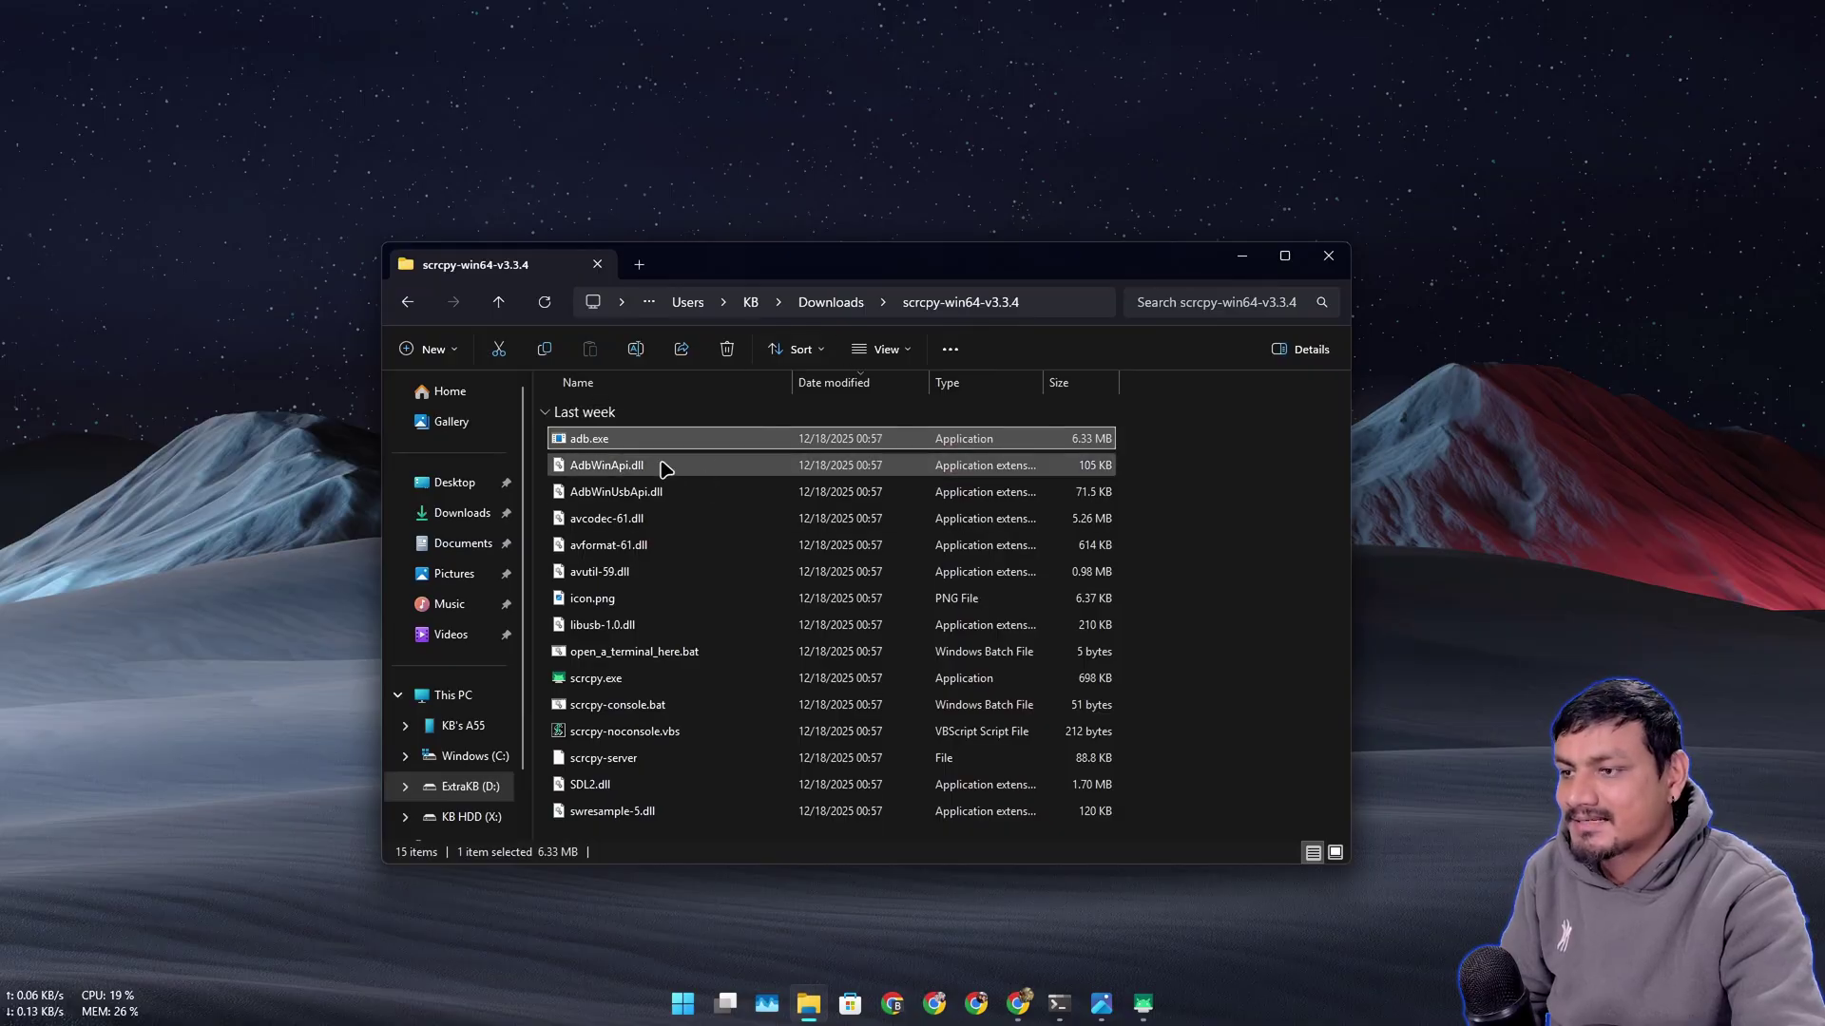
pyautogui.click(742, 427)
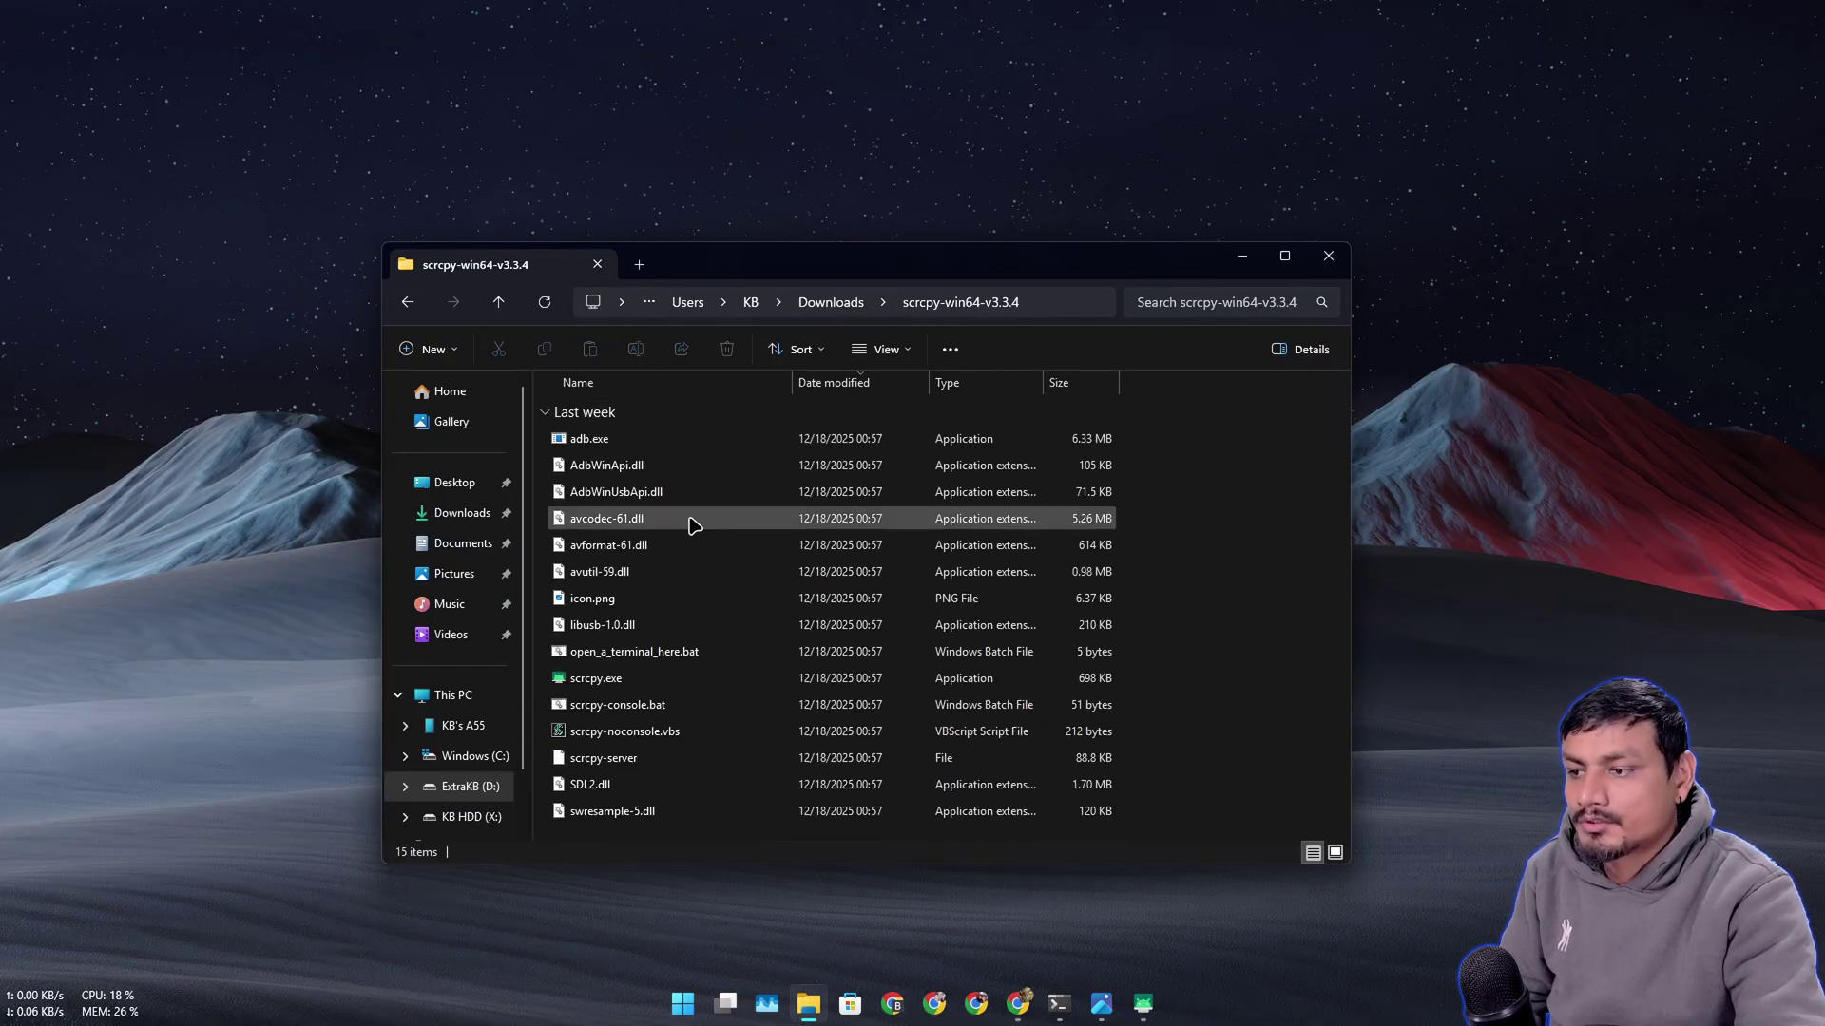
pyautogui.rightClick(1202, 525)
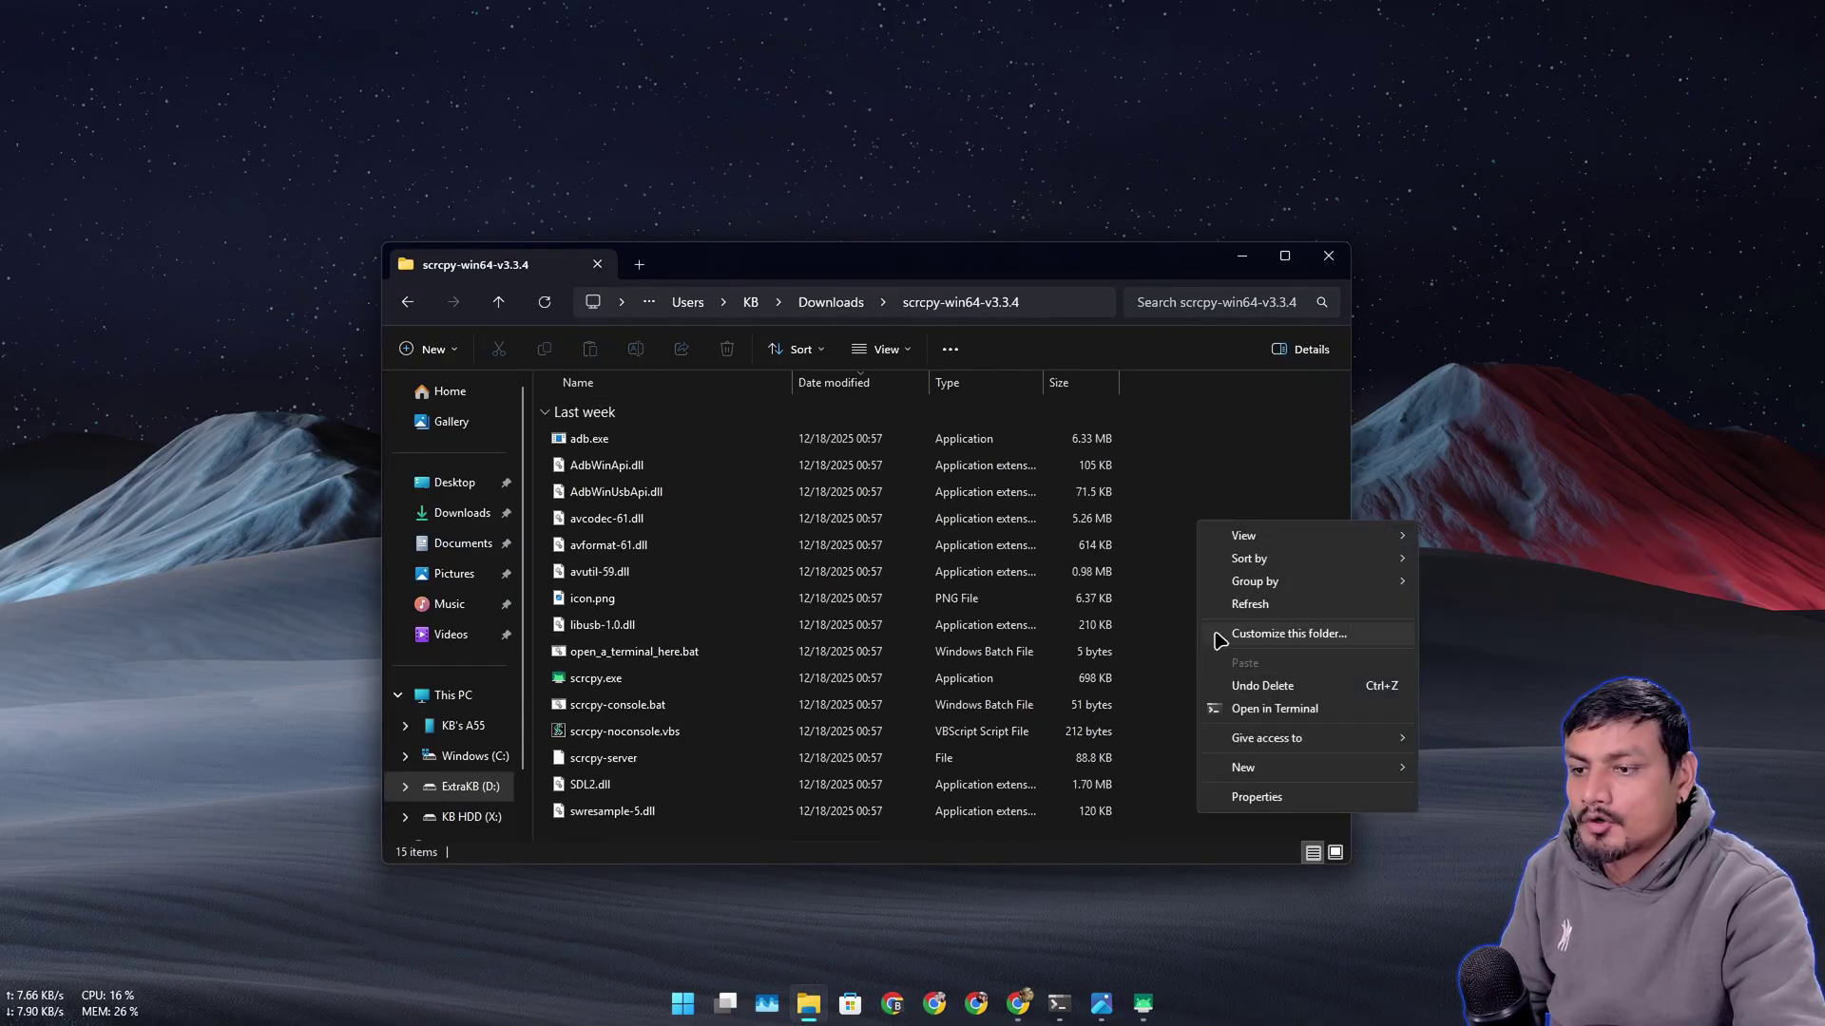
pyautogui.click(1220, 713)
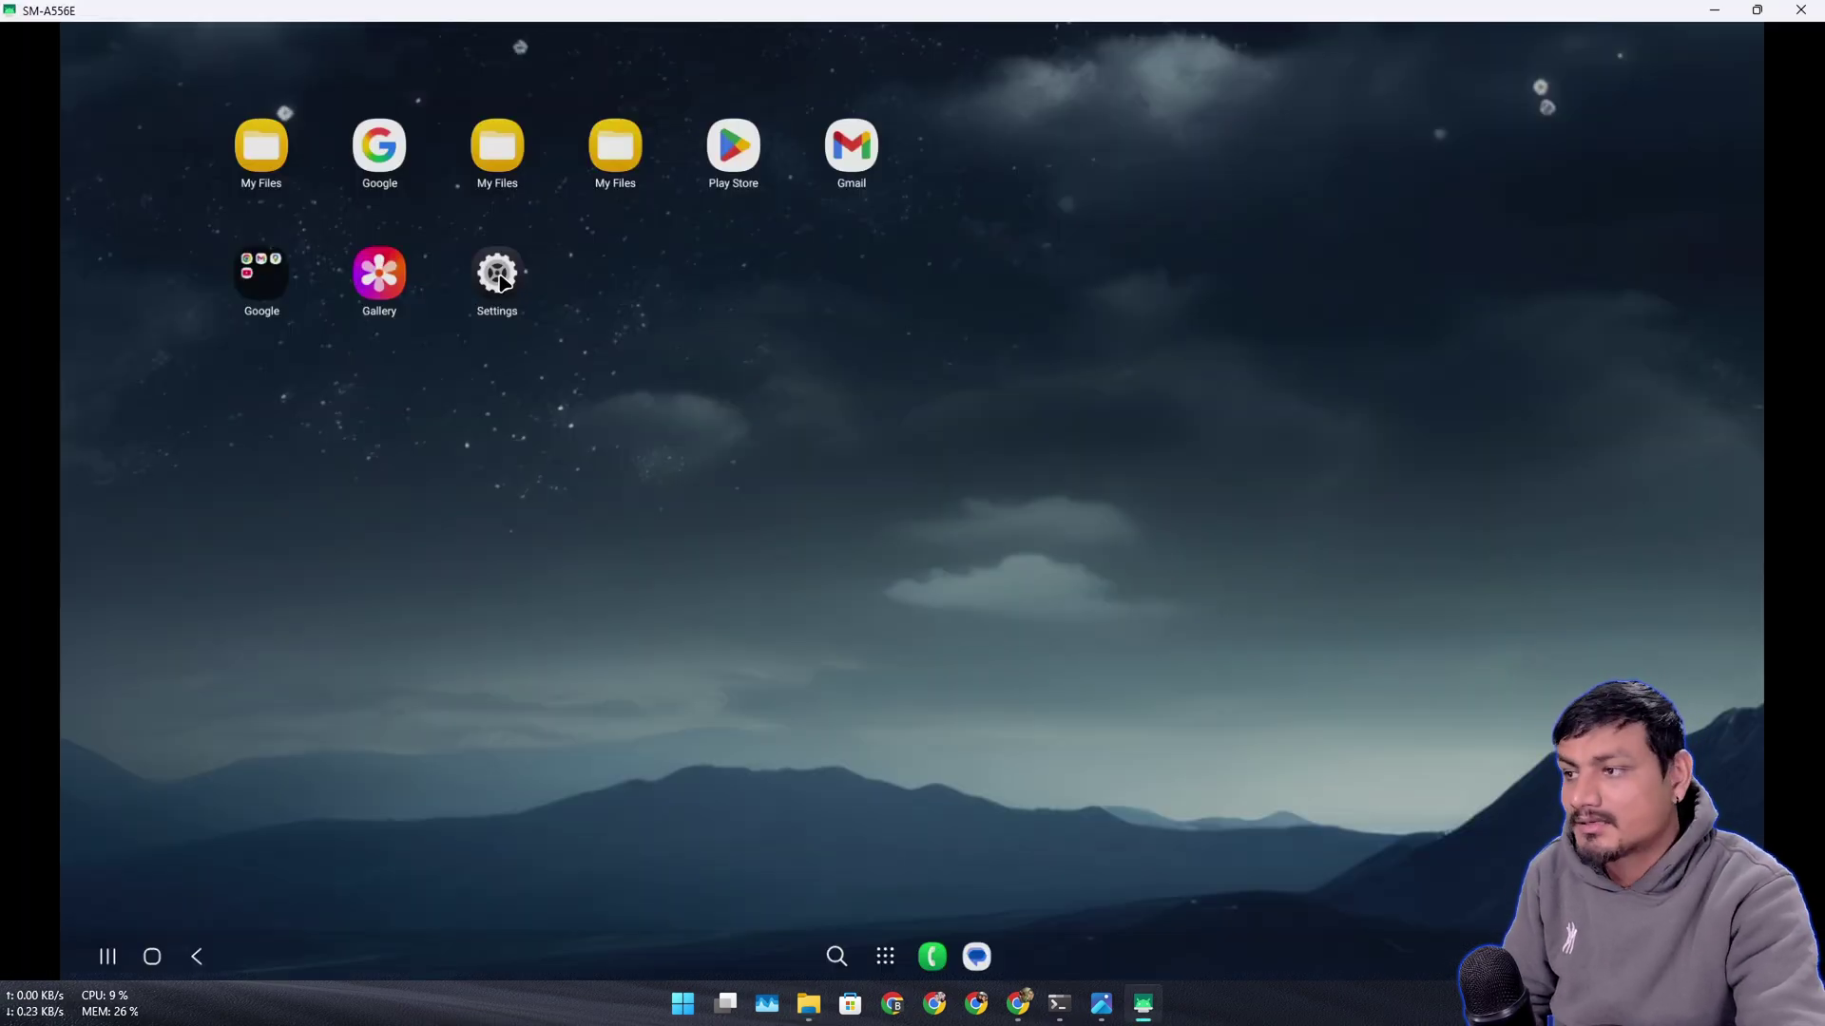
# - Open the phone's Settings app and go to Developer options
pyautogui.click(497, 274)
pyautogui.scroll(-3, 777, 412)
pyautogui.scroll(-5, 770, 499)
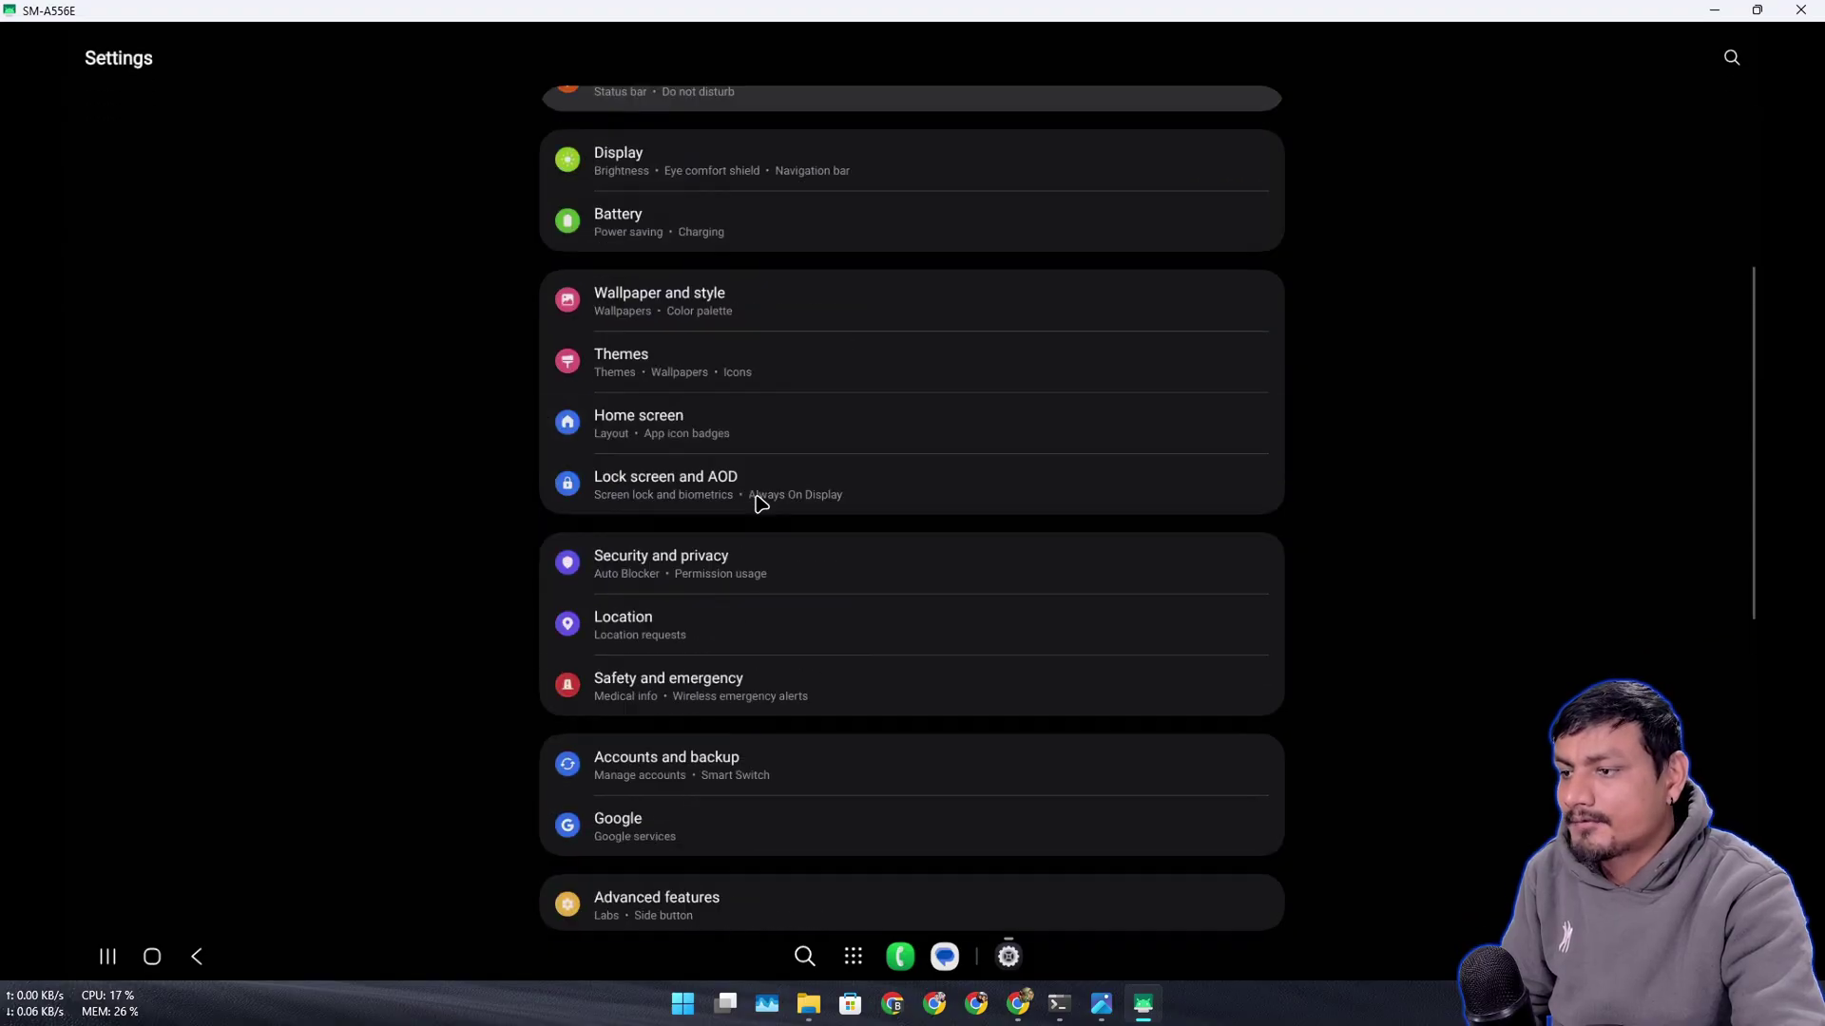
pyautogui.scroll(-2, 755, 570)
pyautogui.scroll(-3, 685, 856)
pyautogui.scroll(-3, 677, 871)
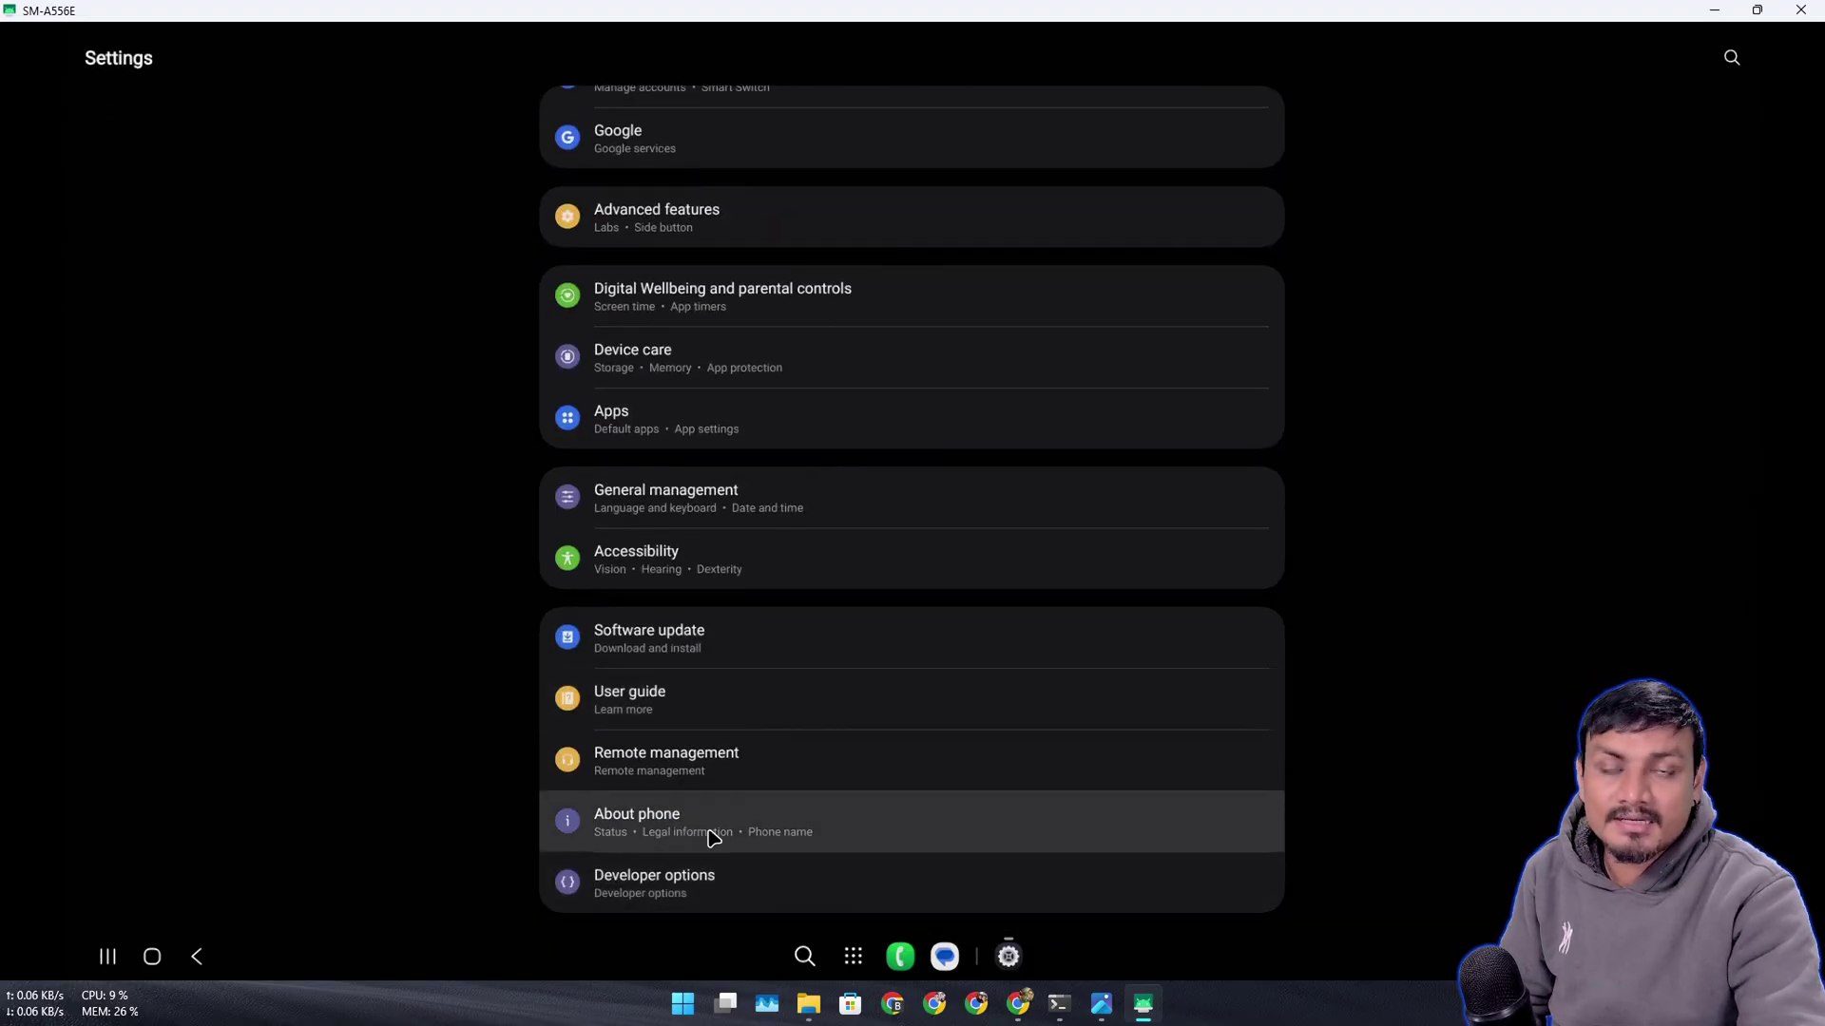
pyautogui.click(671, 884)
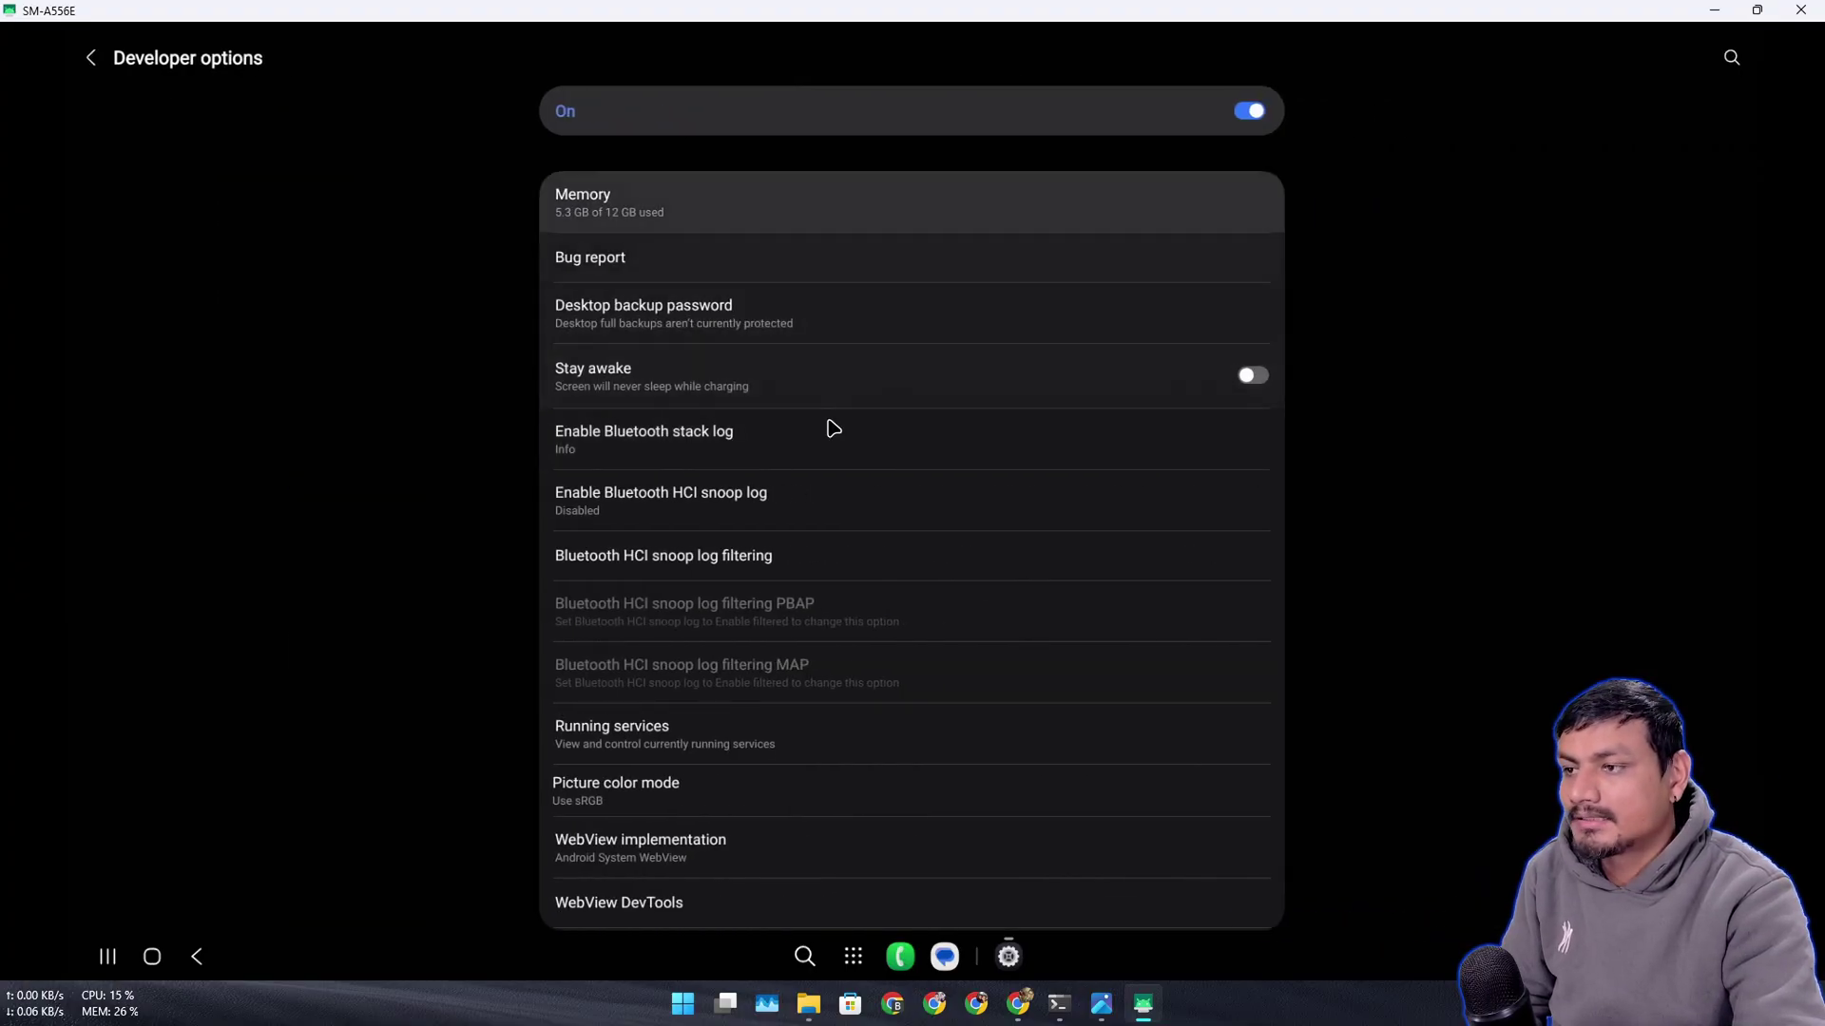
pyautogui.scroll(-3, 833, 428)
pyautogui.scroll(-3, 857, 542)
pyautogui.scroll(-3, 926, 570)
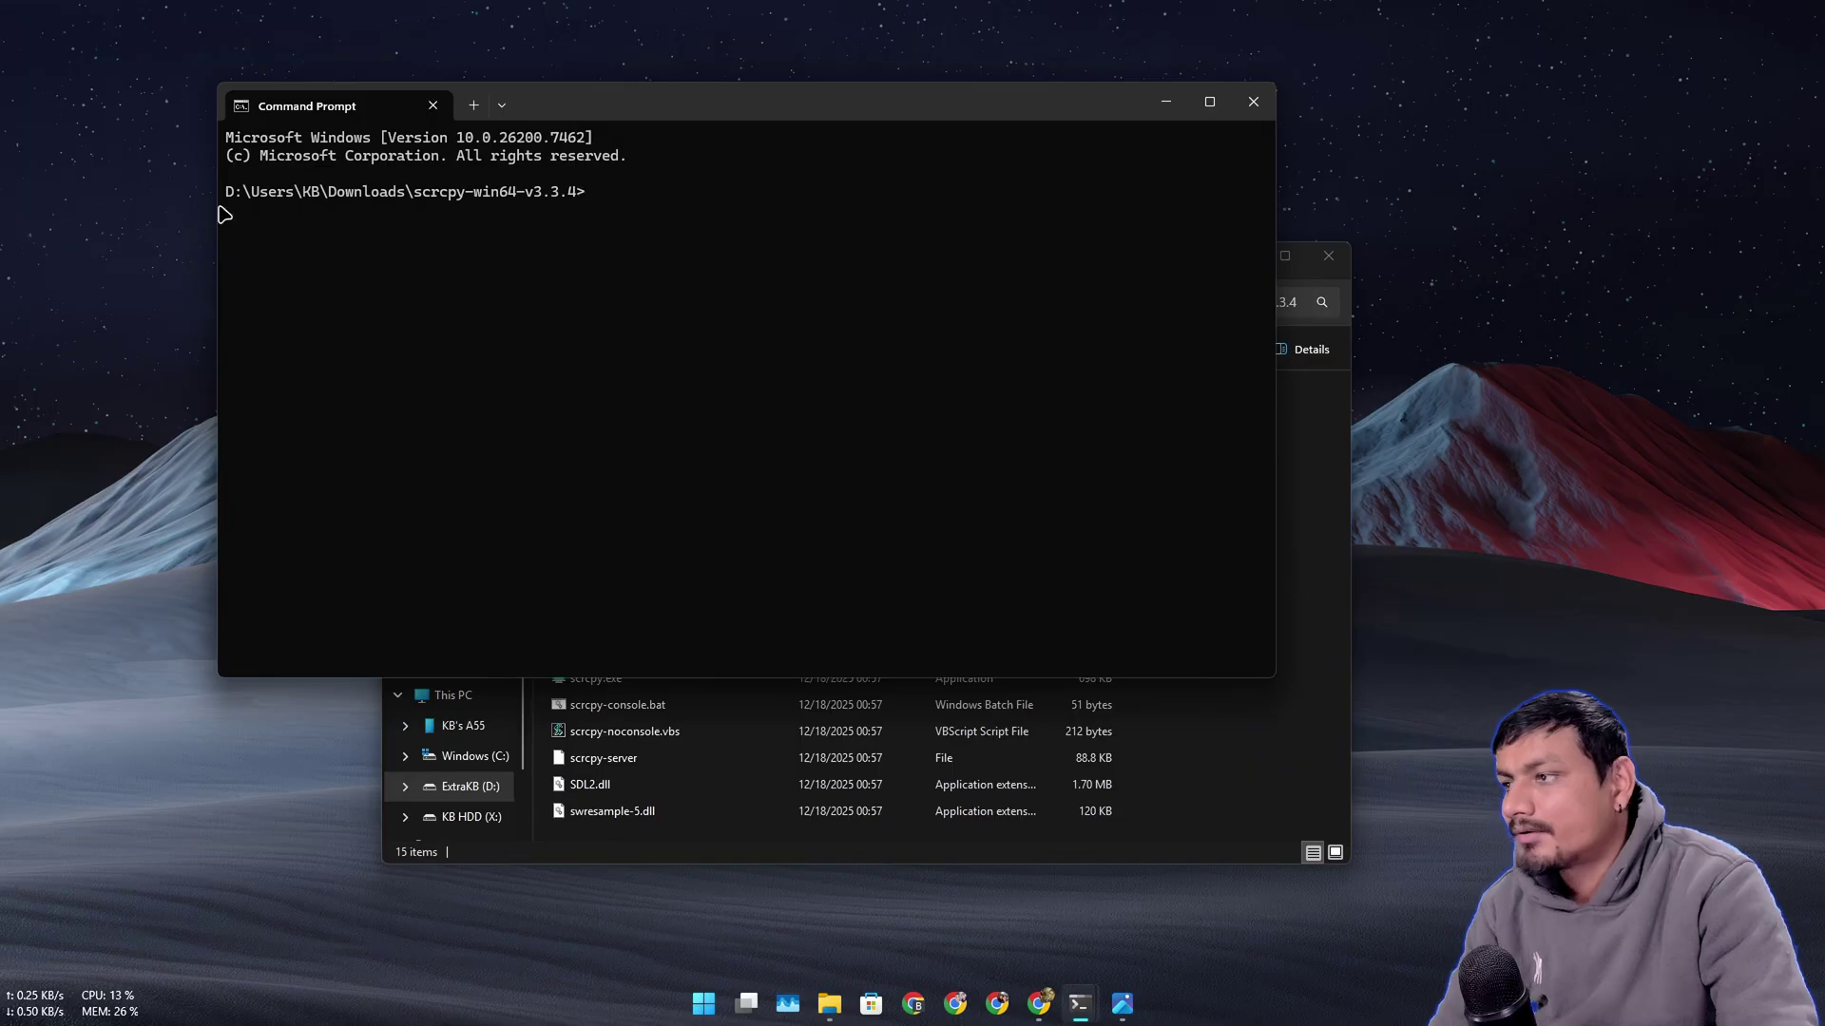
# - Run scrcpy --new-display=1920x1080/160 in the Command Prompt
pyautogui.moveTo(918, 135); pyautogui.dragTo(909, 138)
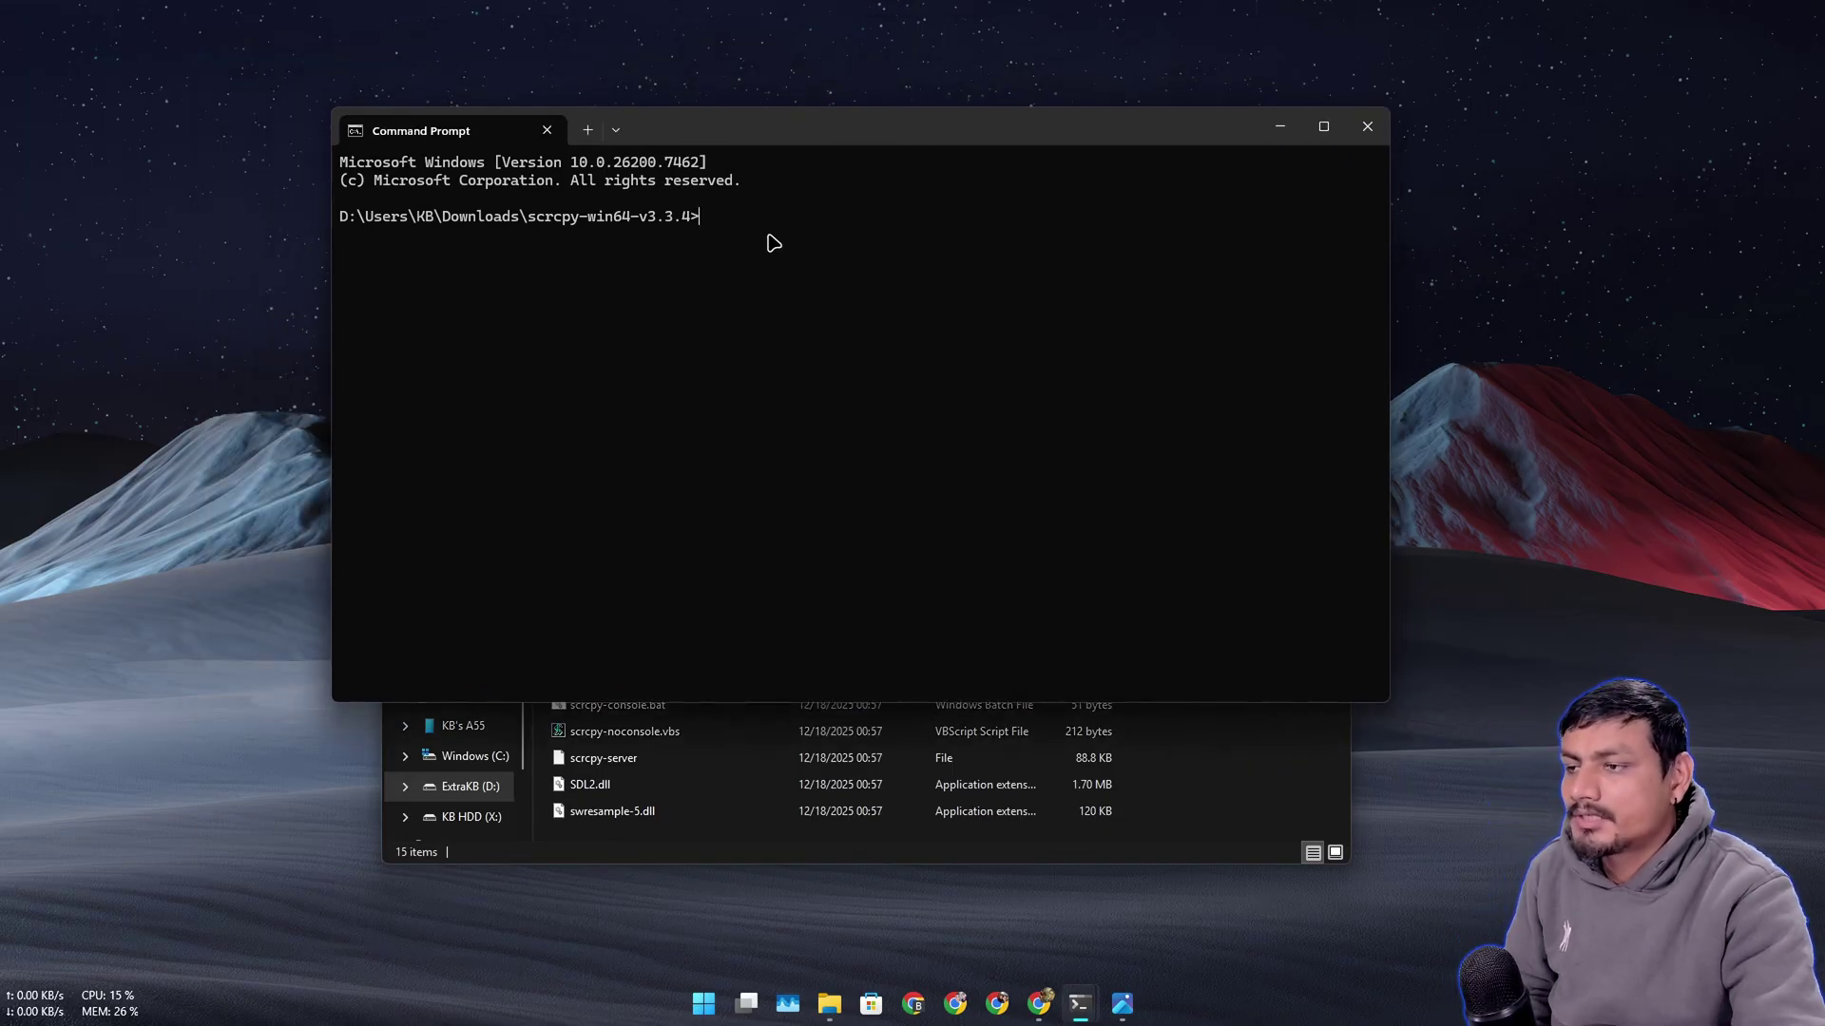
pyautogui.write('scrcpy --new-display=1920x1080/160')
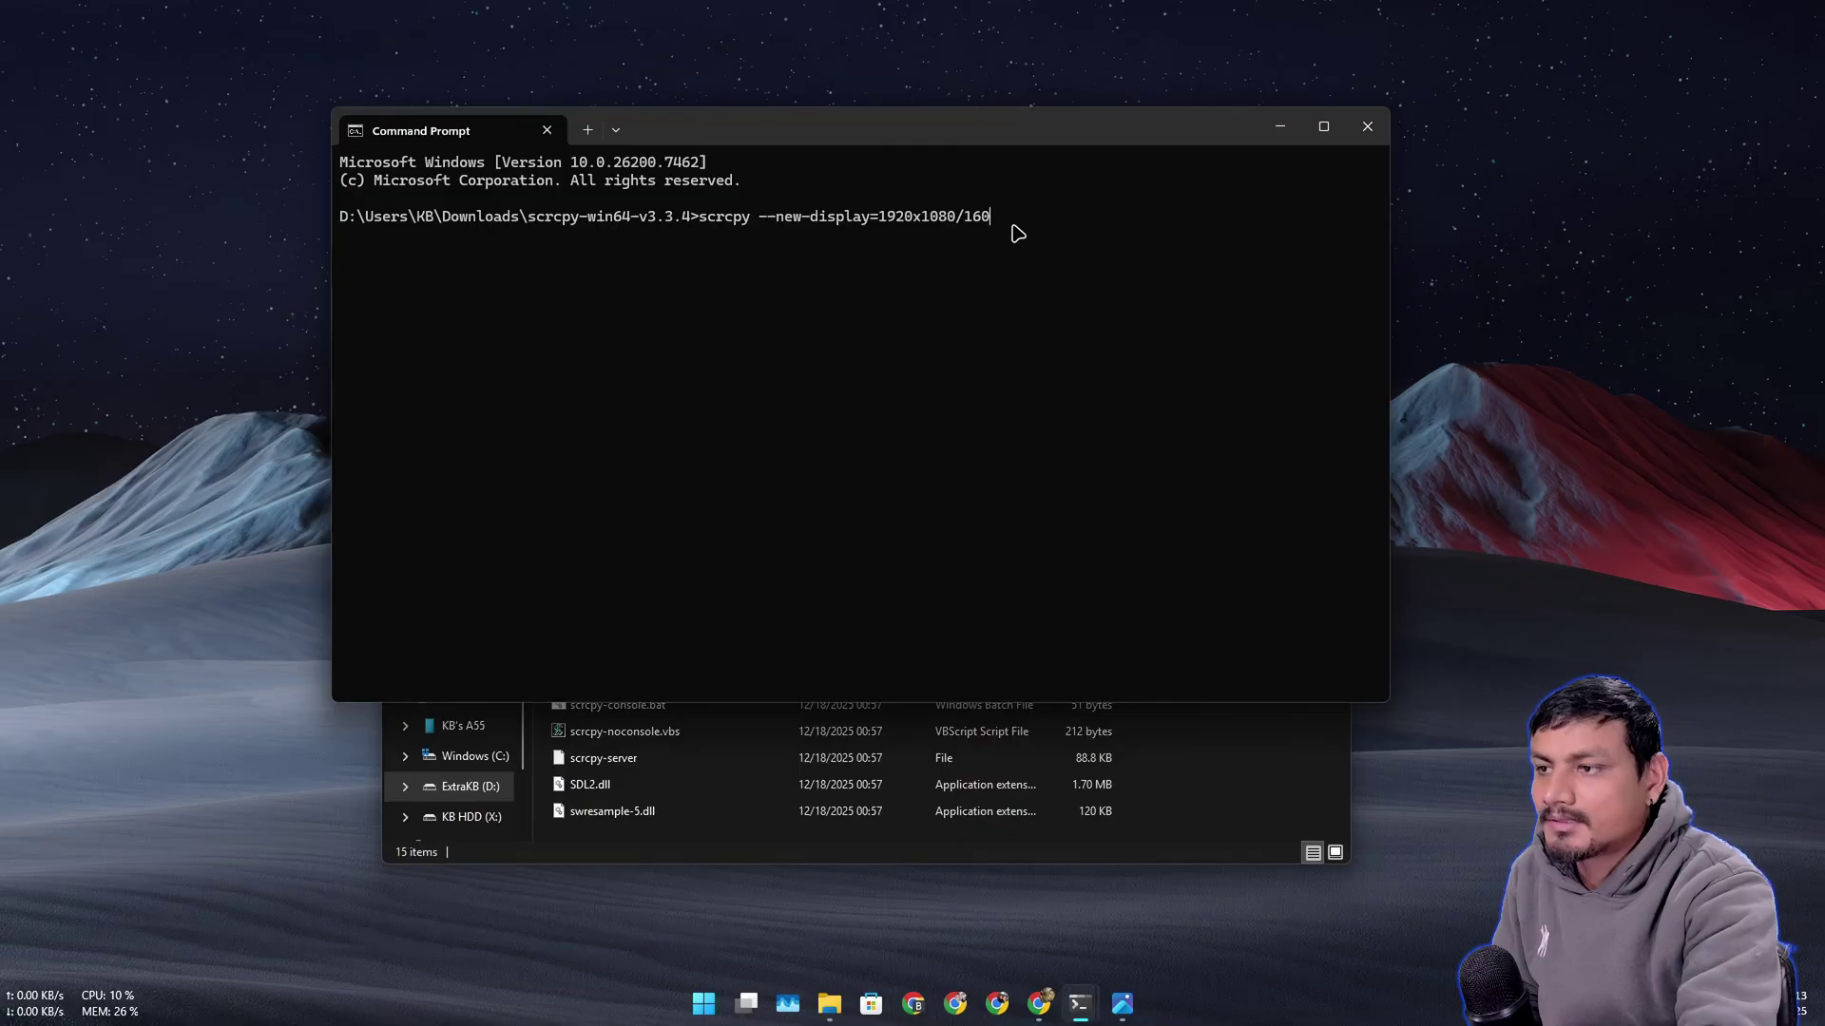
pyautogui.press('Return')
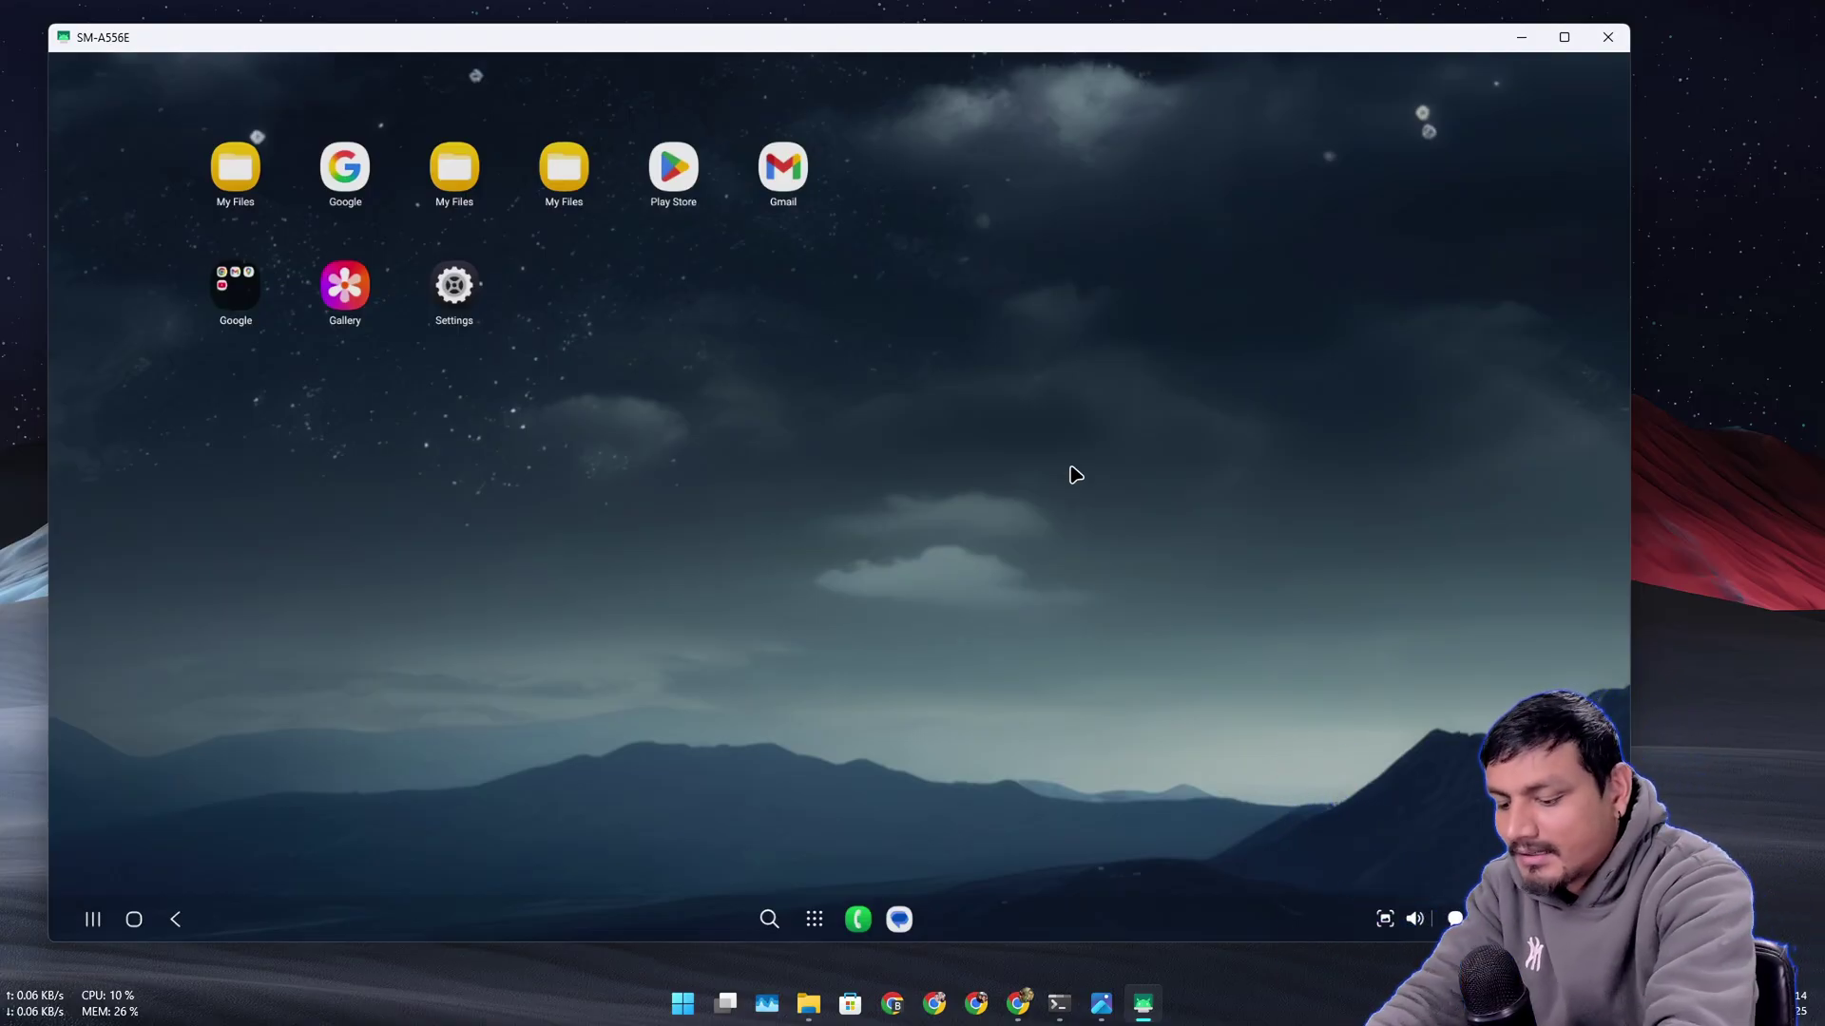
# - Toggle the app search panel, open and close the app drawer, then launch Settings
pyautogui.press('super')
pyautogui.press('Escape')
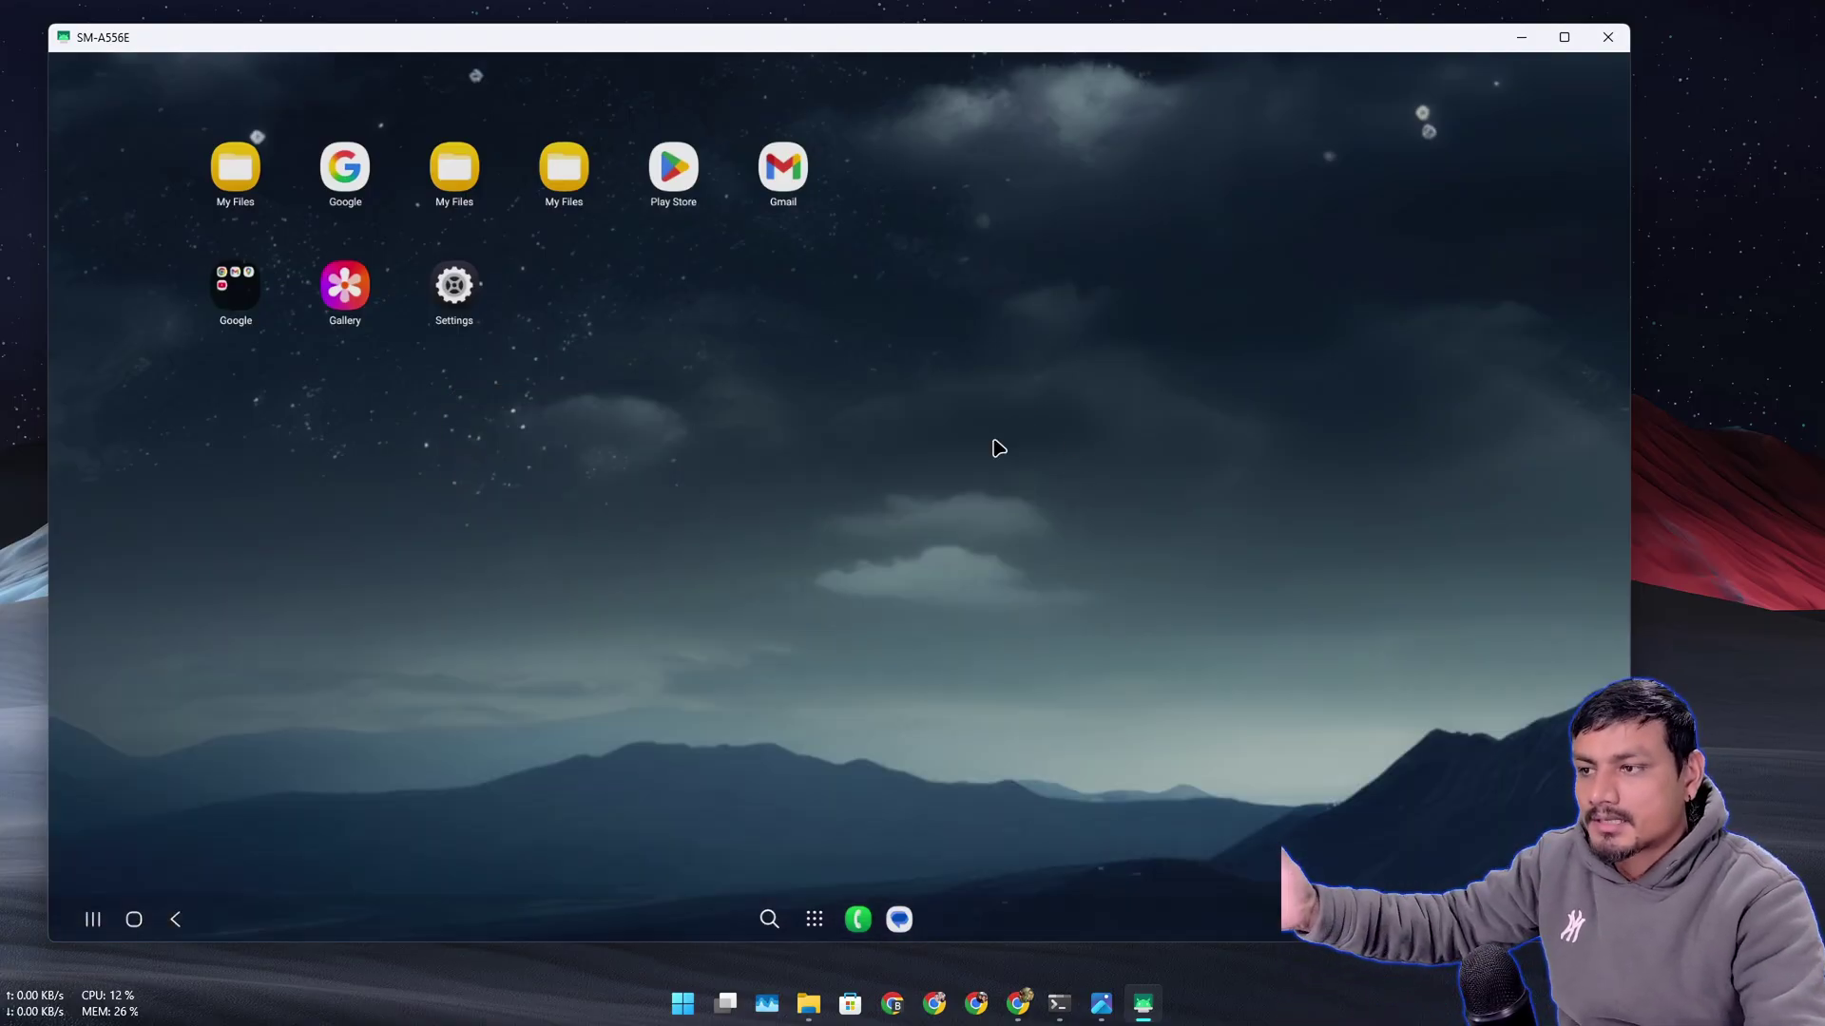
pyautogui.click(816, 927)
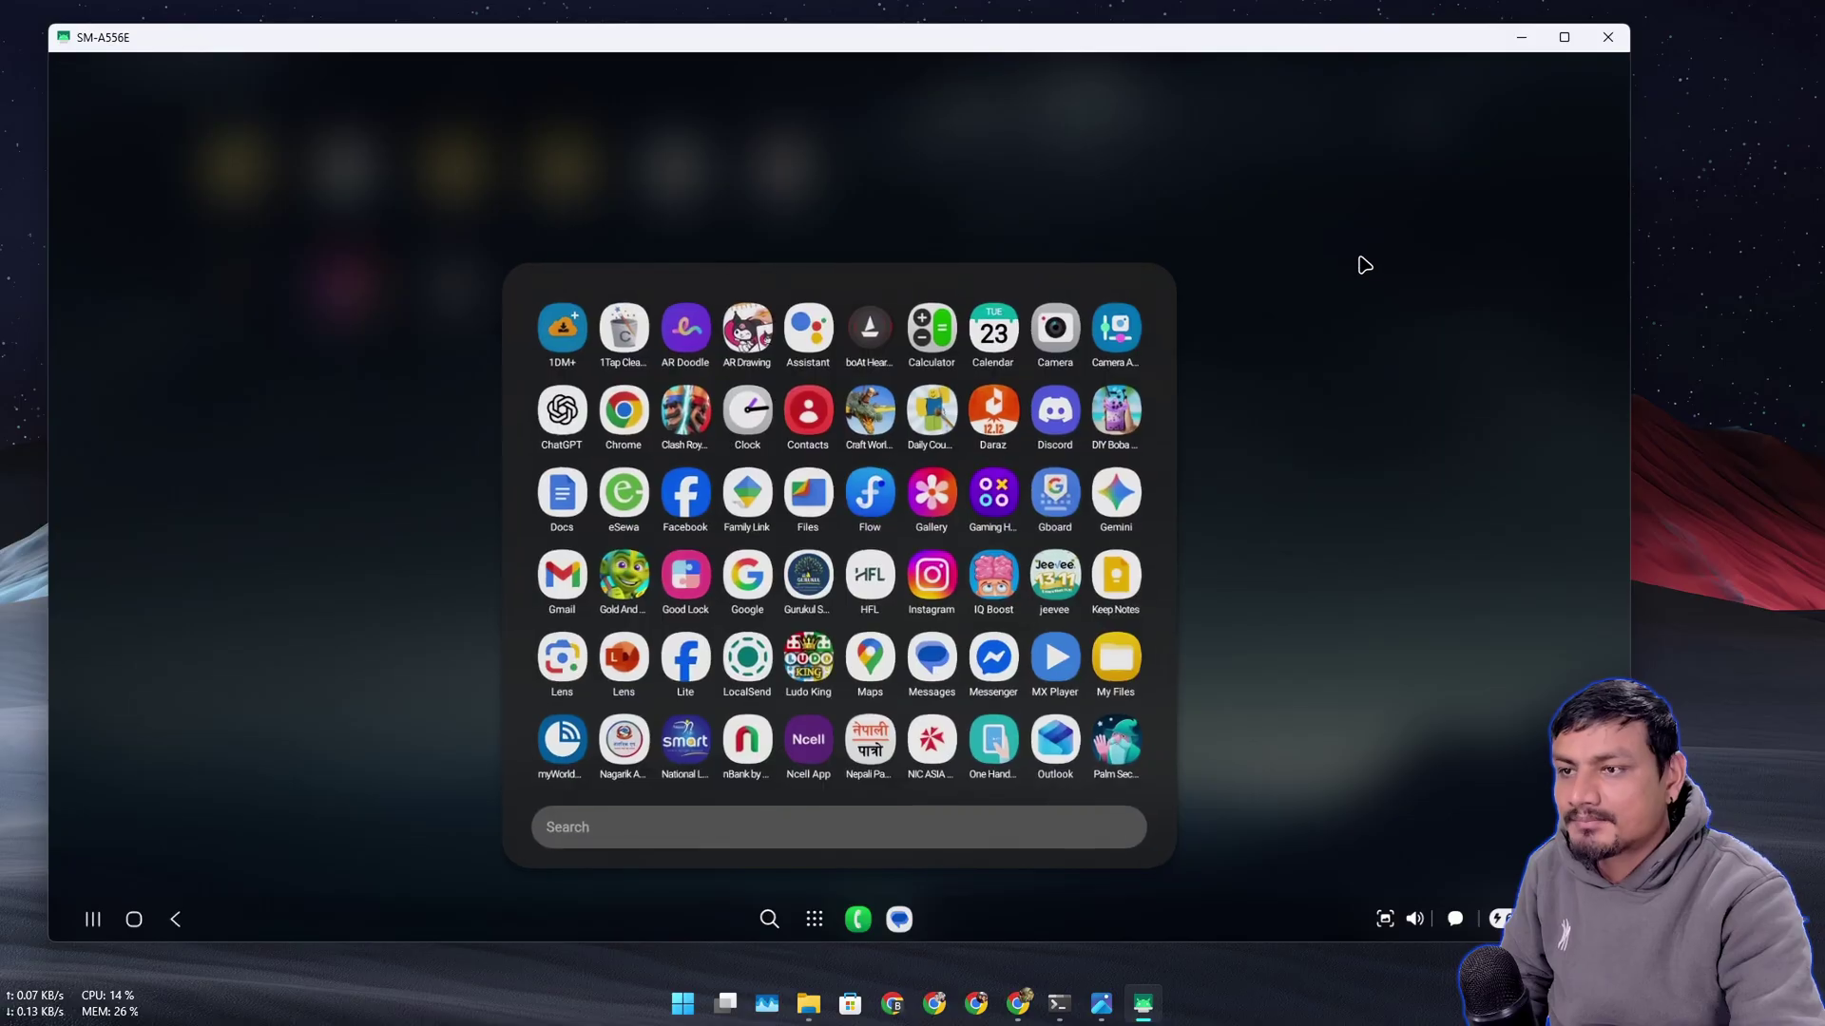
pyautogui.click(1356, 271)
pyautogui.click(454, 287)
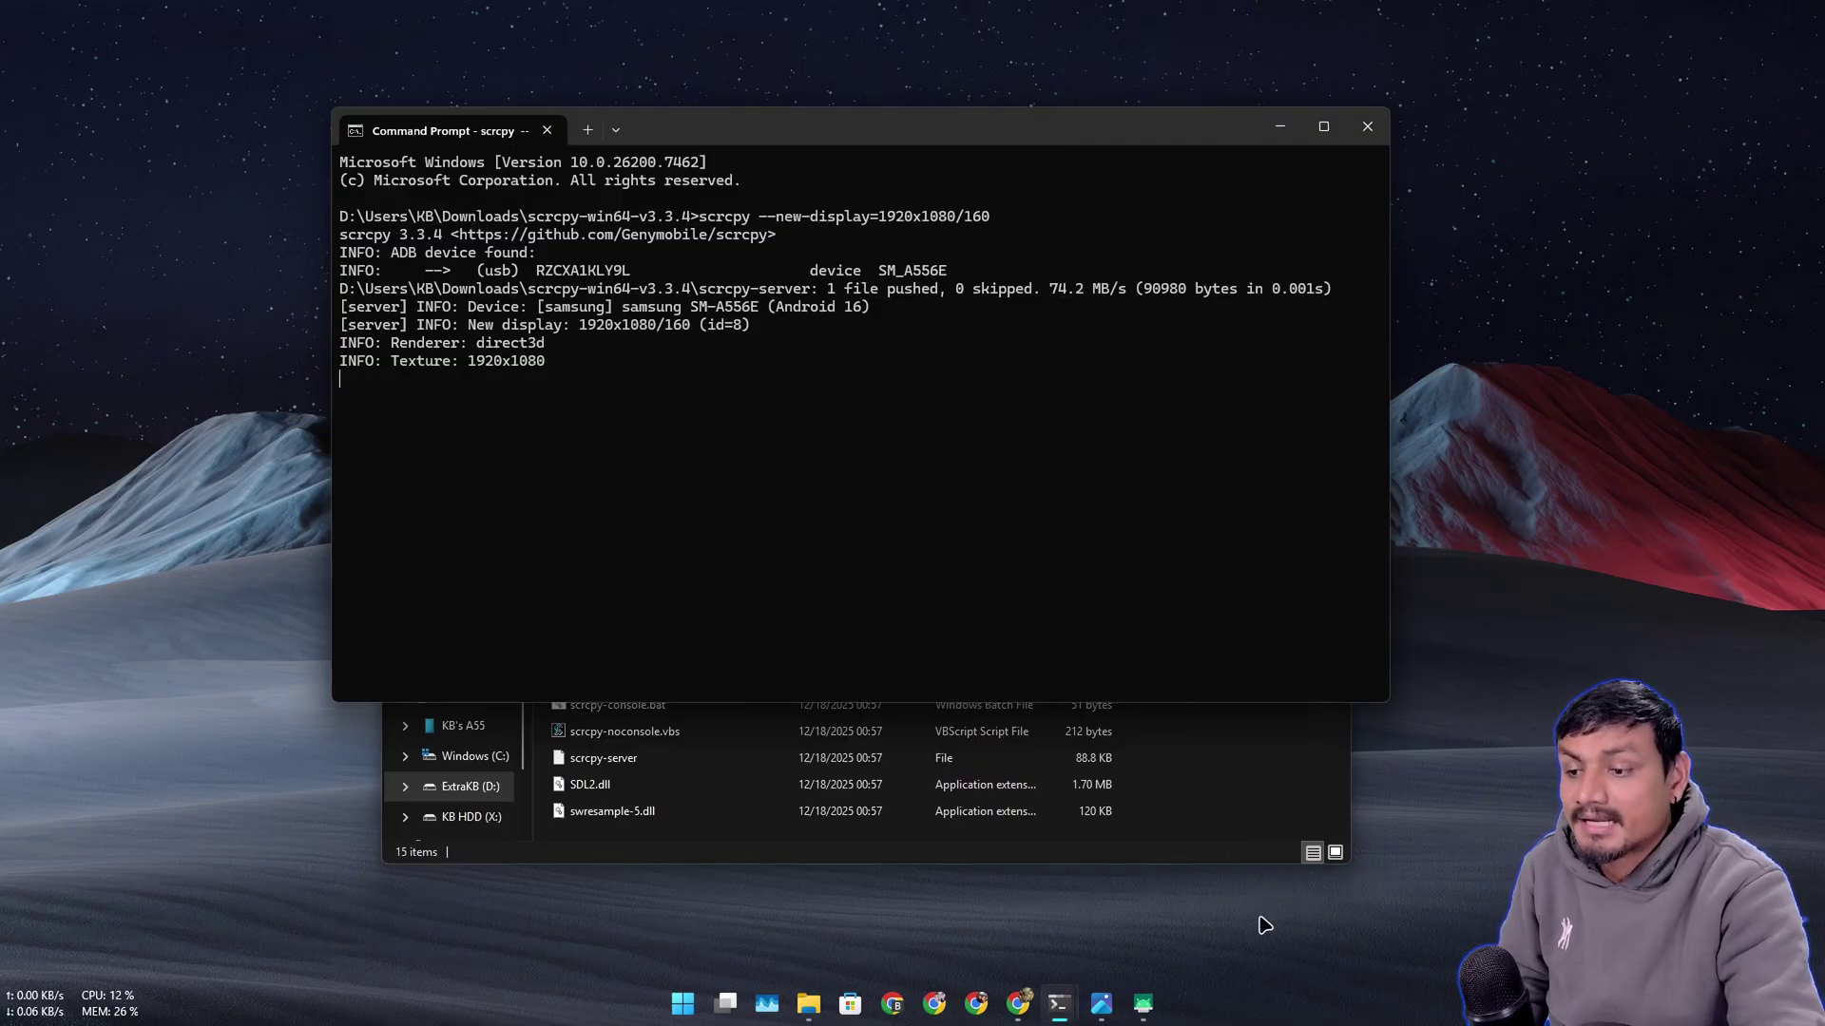
# - View the laptop photo maximized in Windows Photos, close it, then narrow the Play Store window
pyautogui.click(1101, 1004)
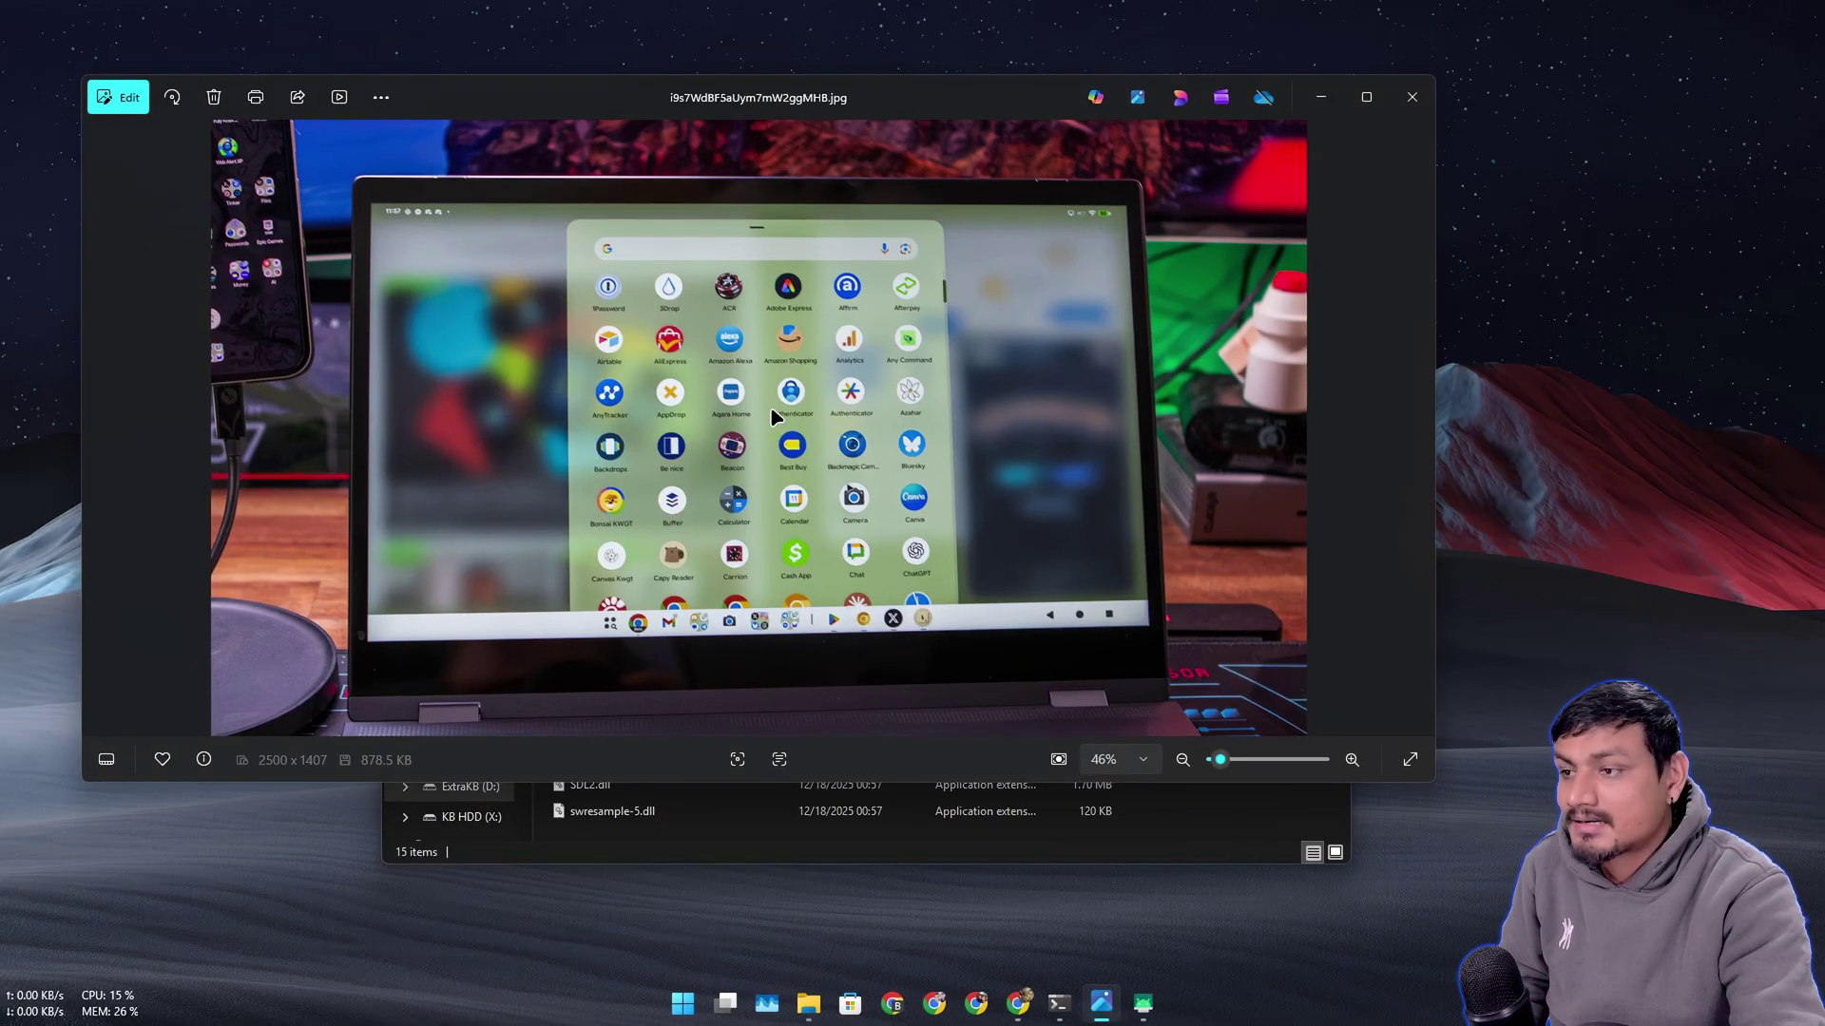
pyautogui.click(1365, 96)
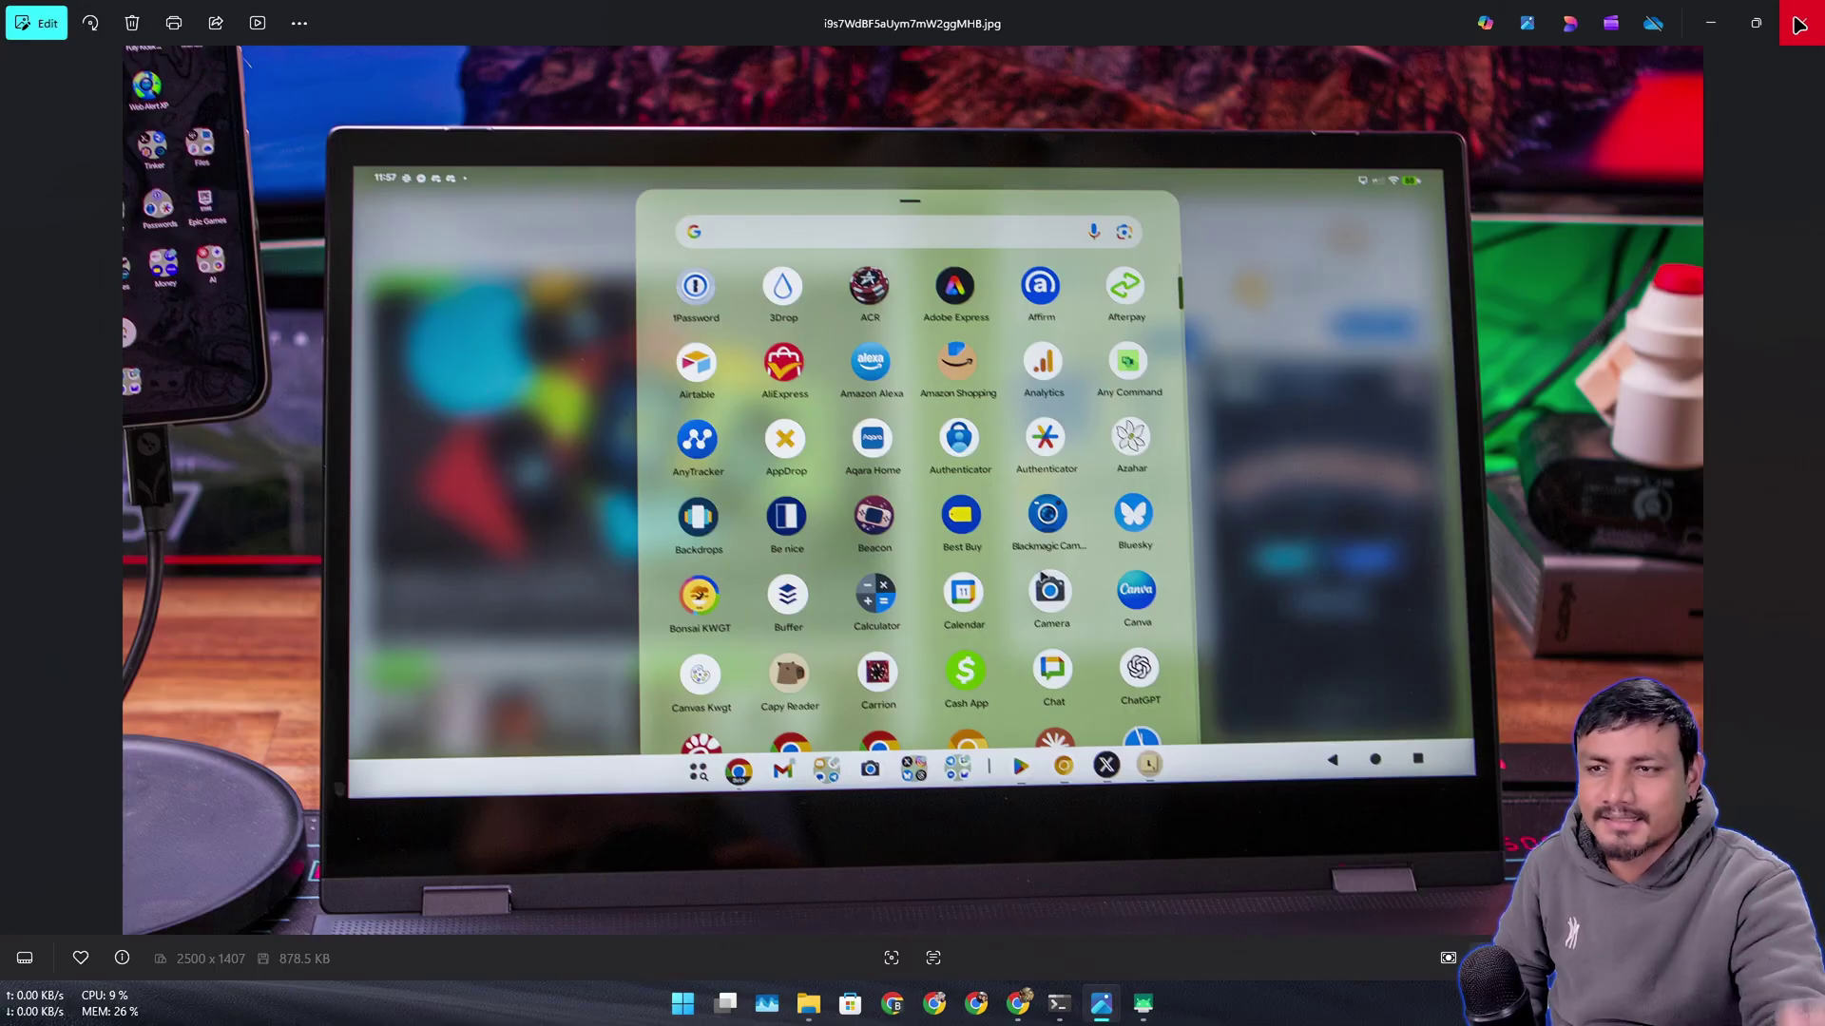
pyautogui.click(1801, 25)
pyautogui.moveTo(1439, 289); pyautogui.dragTo(834, 299)
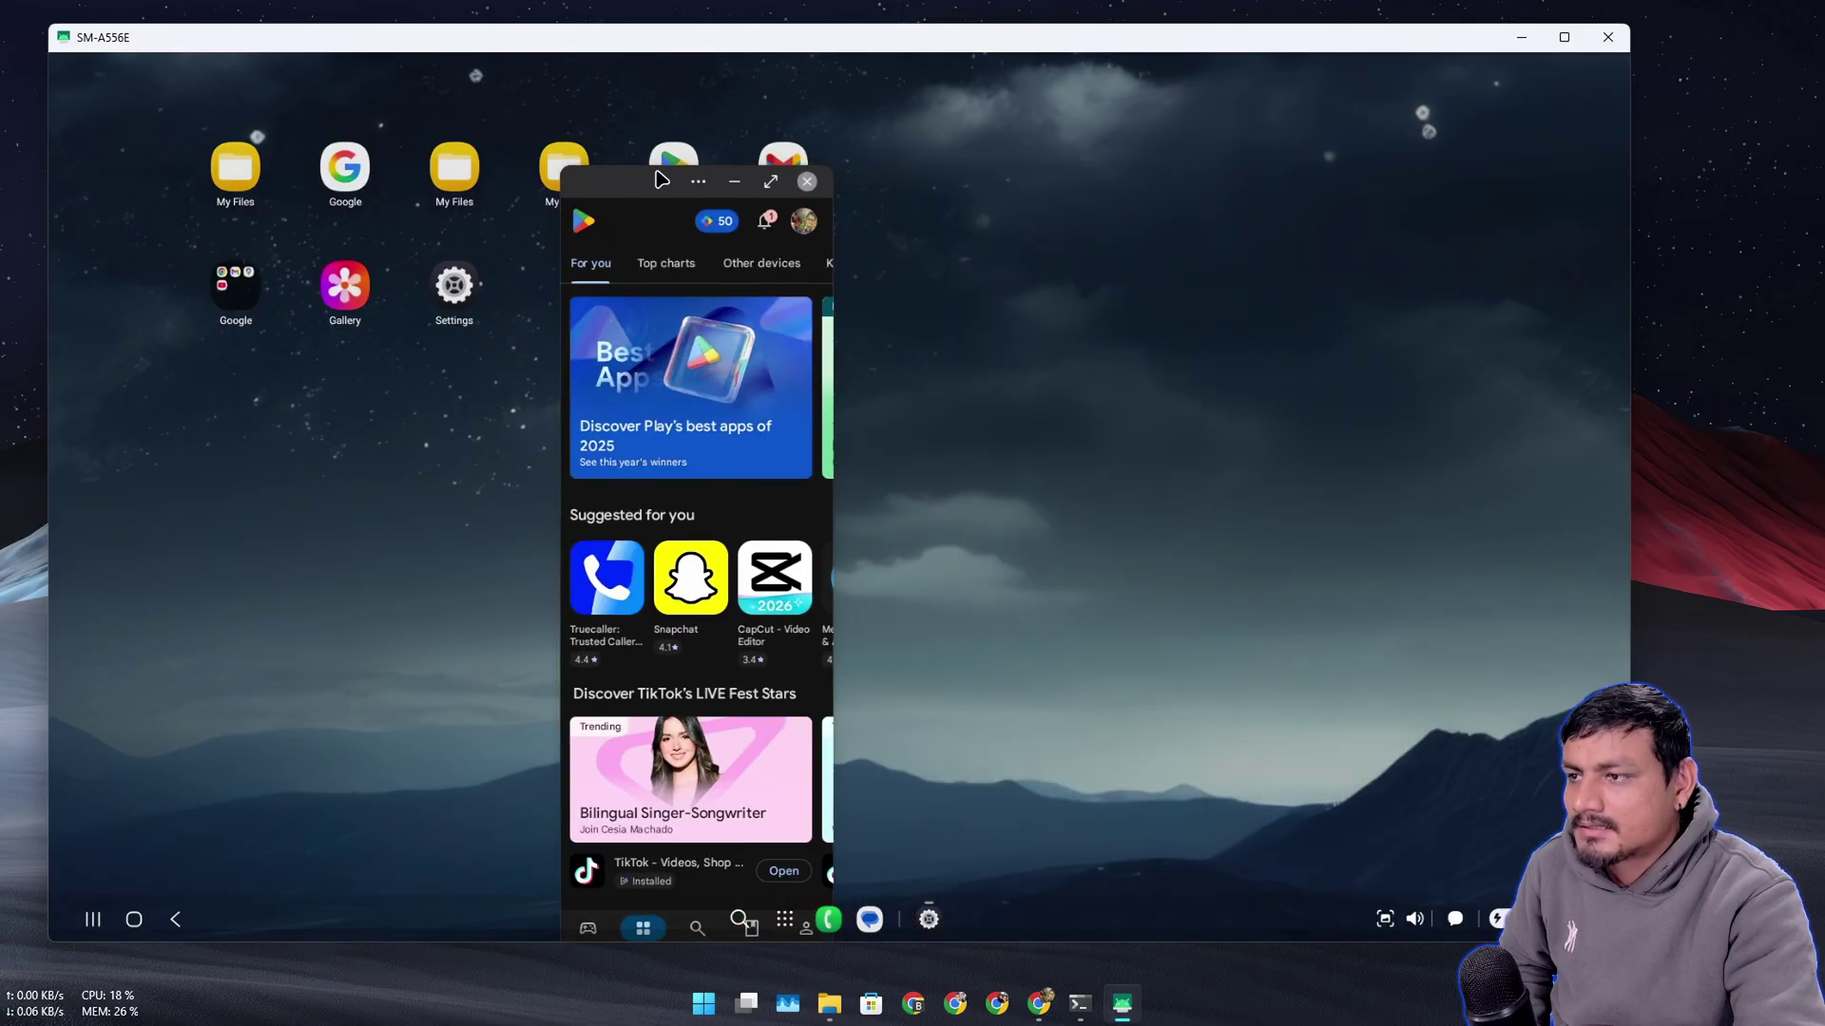
# - Move the narrowed Play Store window, maximize it to fill the desktop, then close it
pyautogui.moveTo(682, 193)
pyautogui.mouseDown()
pyautogui.moveTo(641, 181)
pyautogui.moveTo(633, 368)
pyautogui.moveTo(293, 299)
pyautogui.moveTo(301, 261)
pyautogui.mouseUp()
pyautogui.click(425, 248)
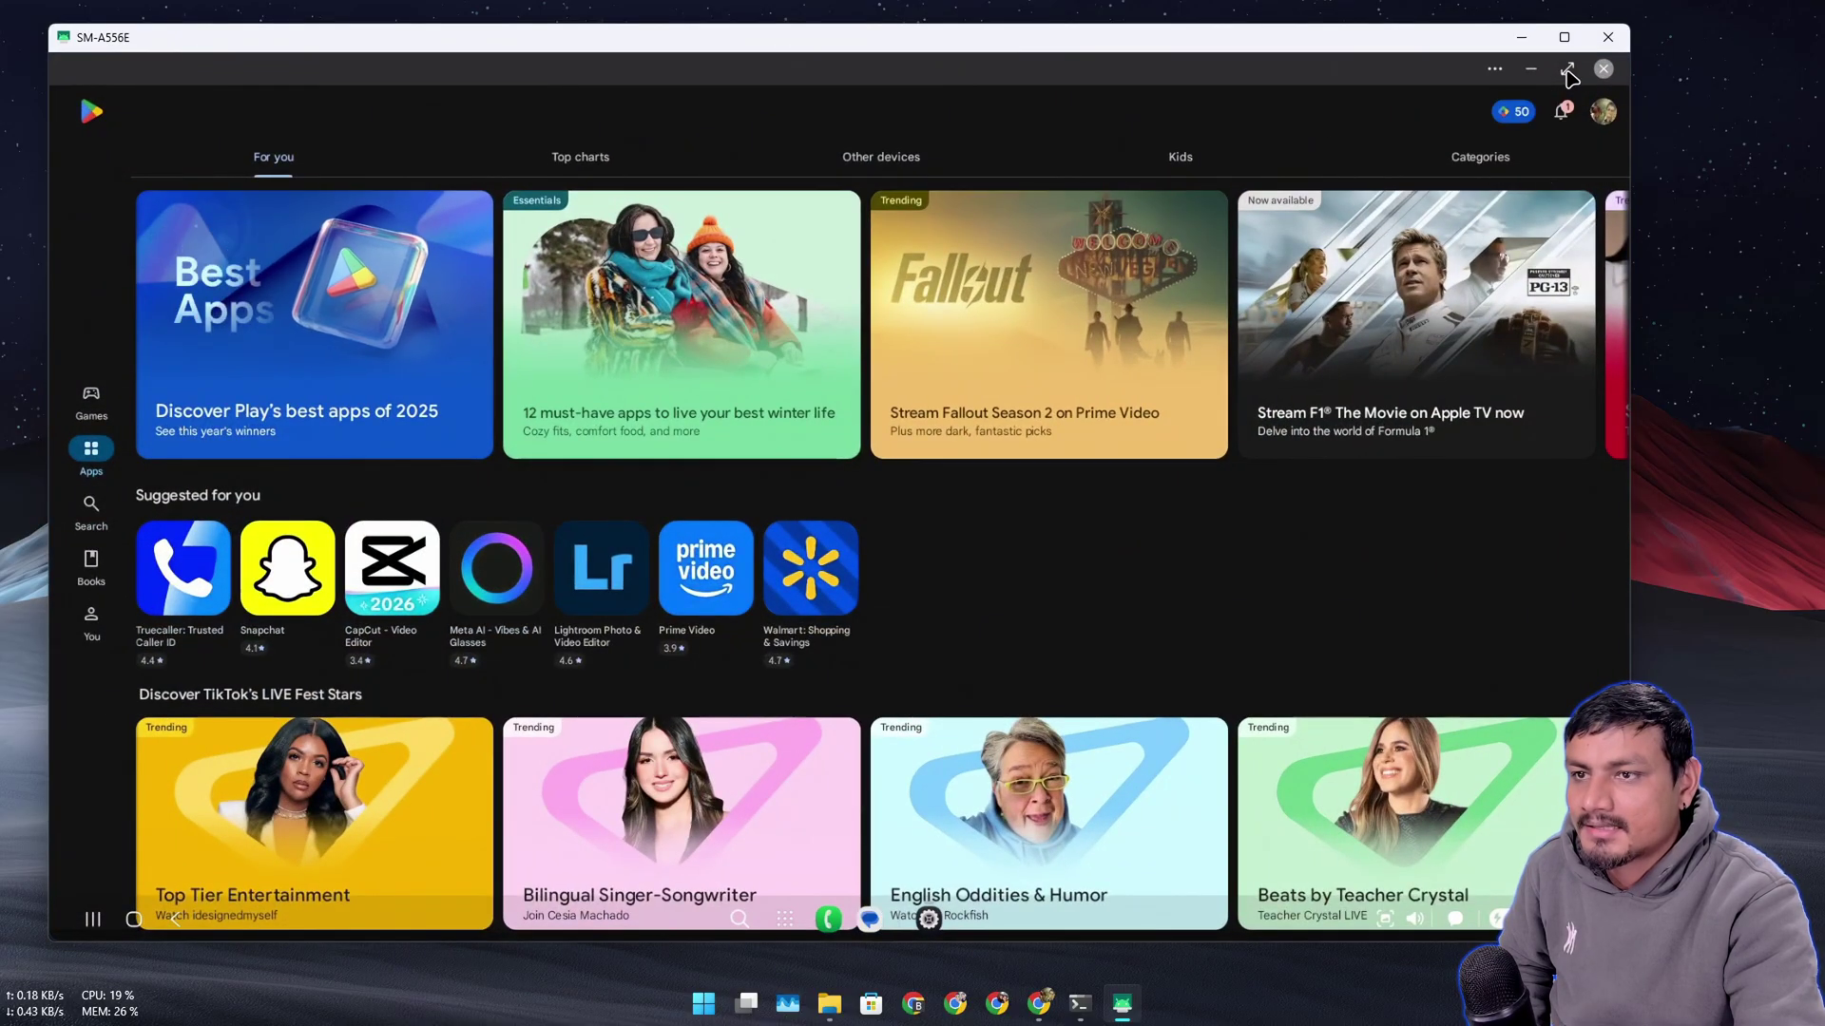
pyautogui.click(1604, 69)
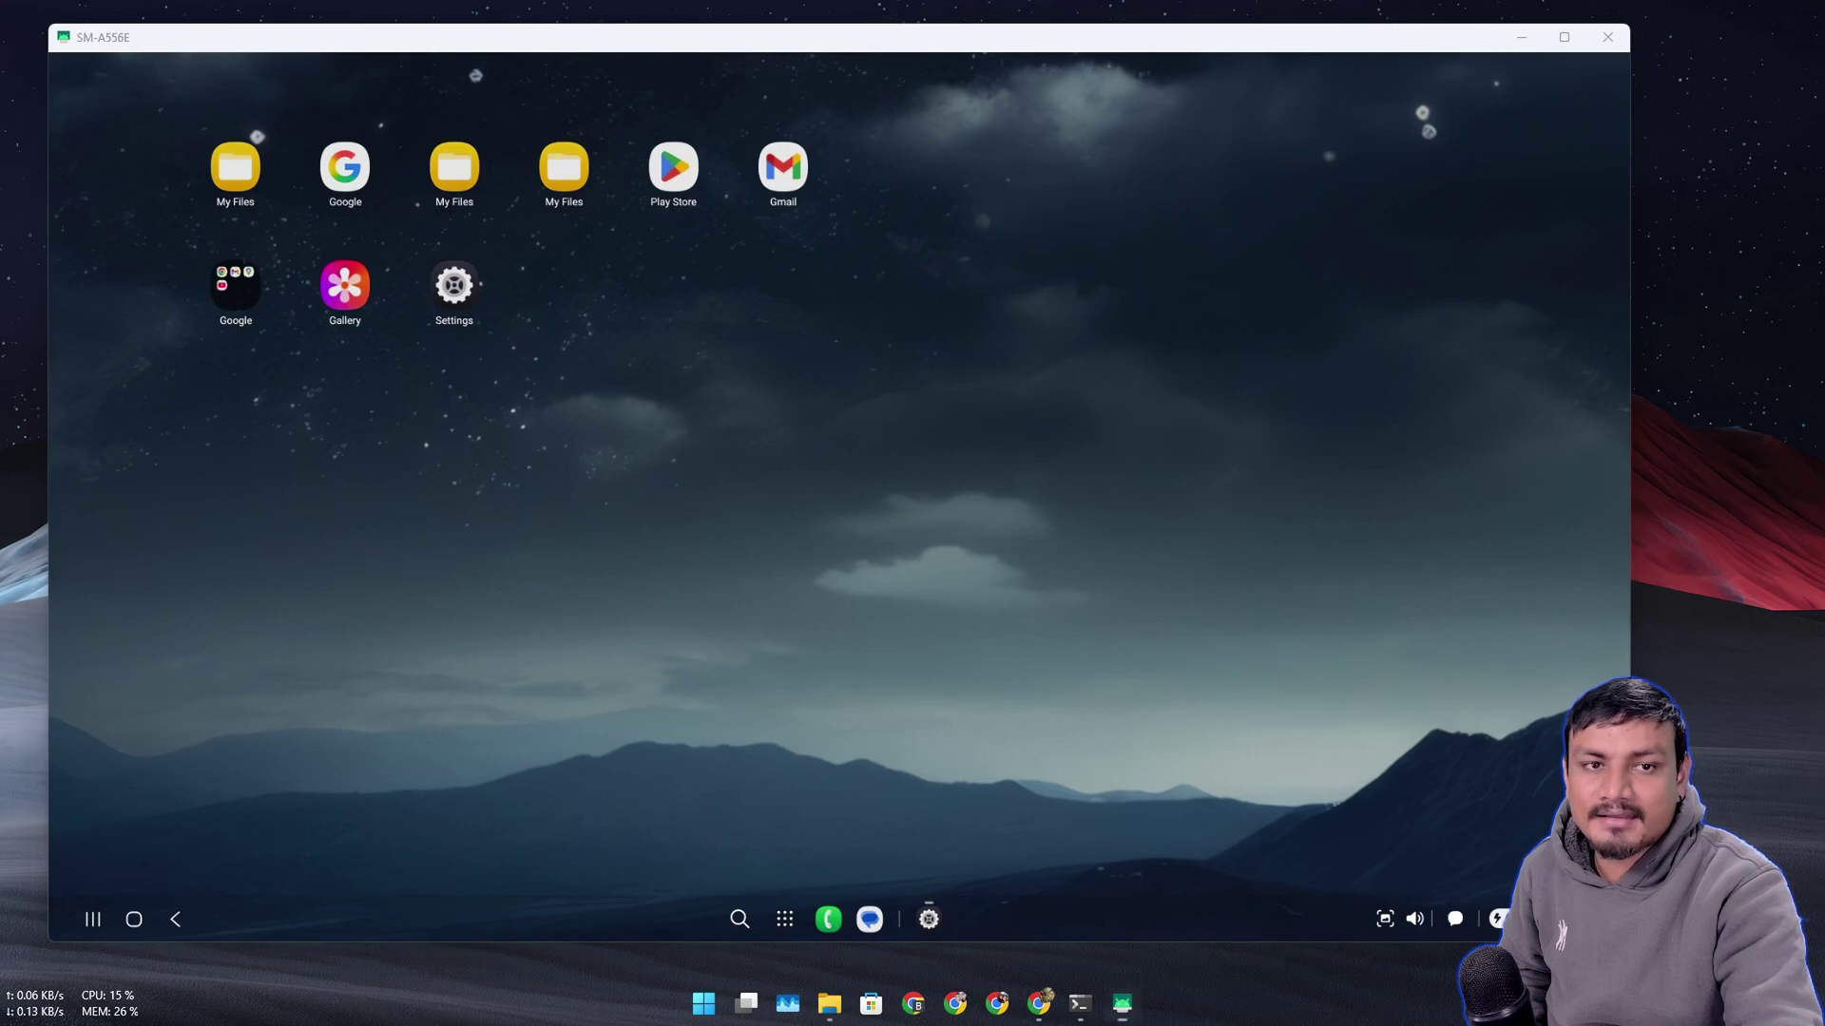
# - Show and dismiss the app drawer, app search panel and recent apps overview from the taskbar
pyautogui.click(785, 921)
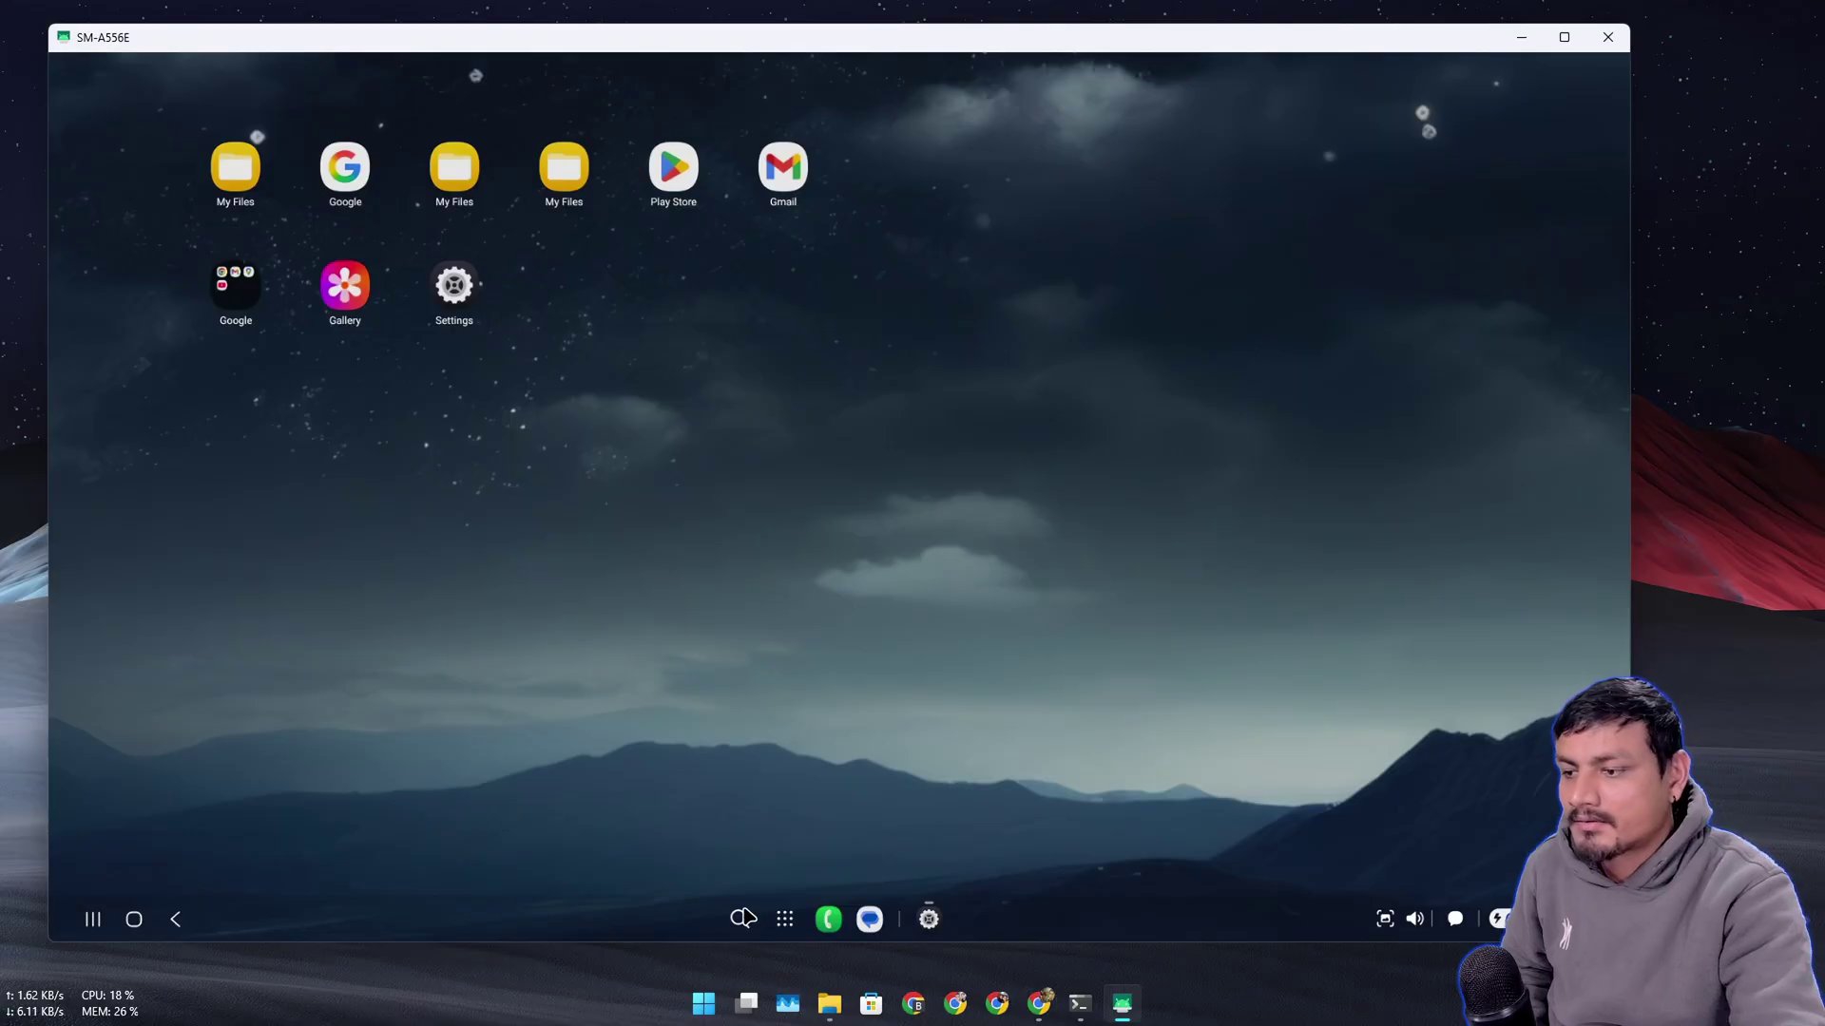
pyautogui.click(740, 919)
pyautogui.click(920, 297)
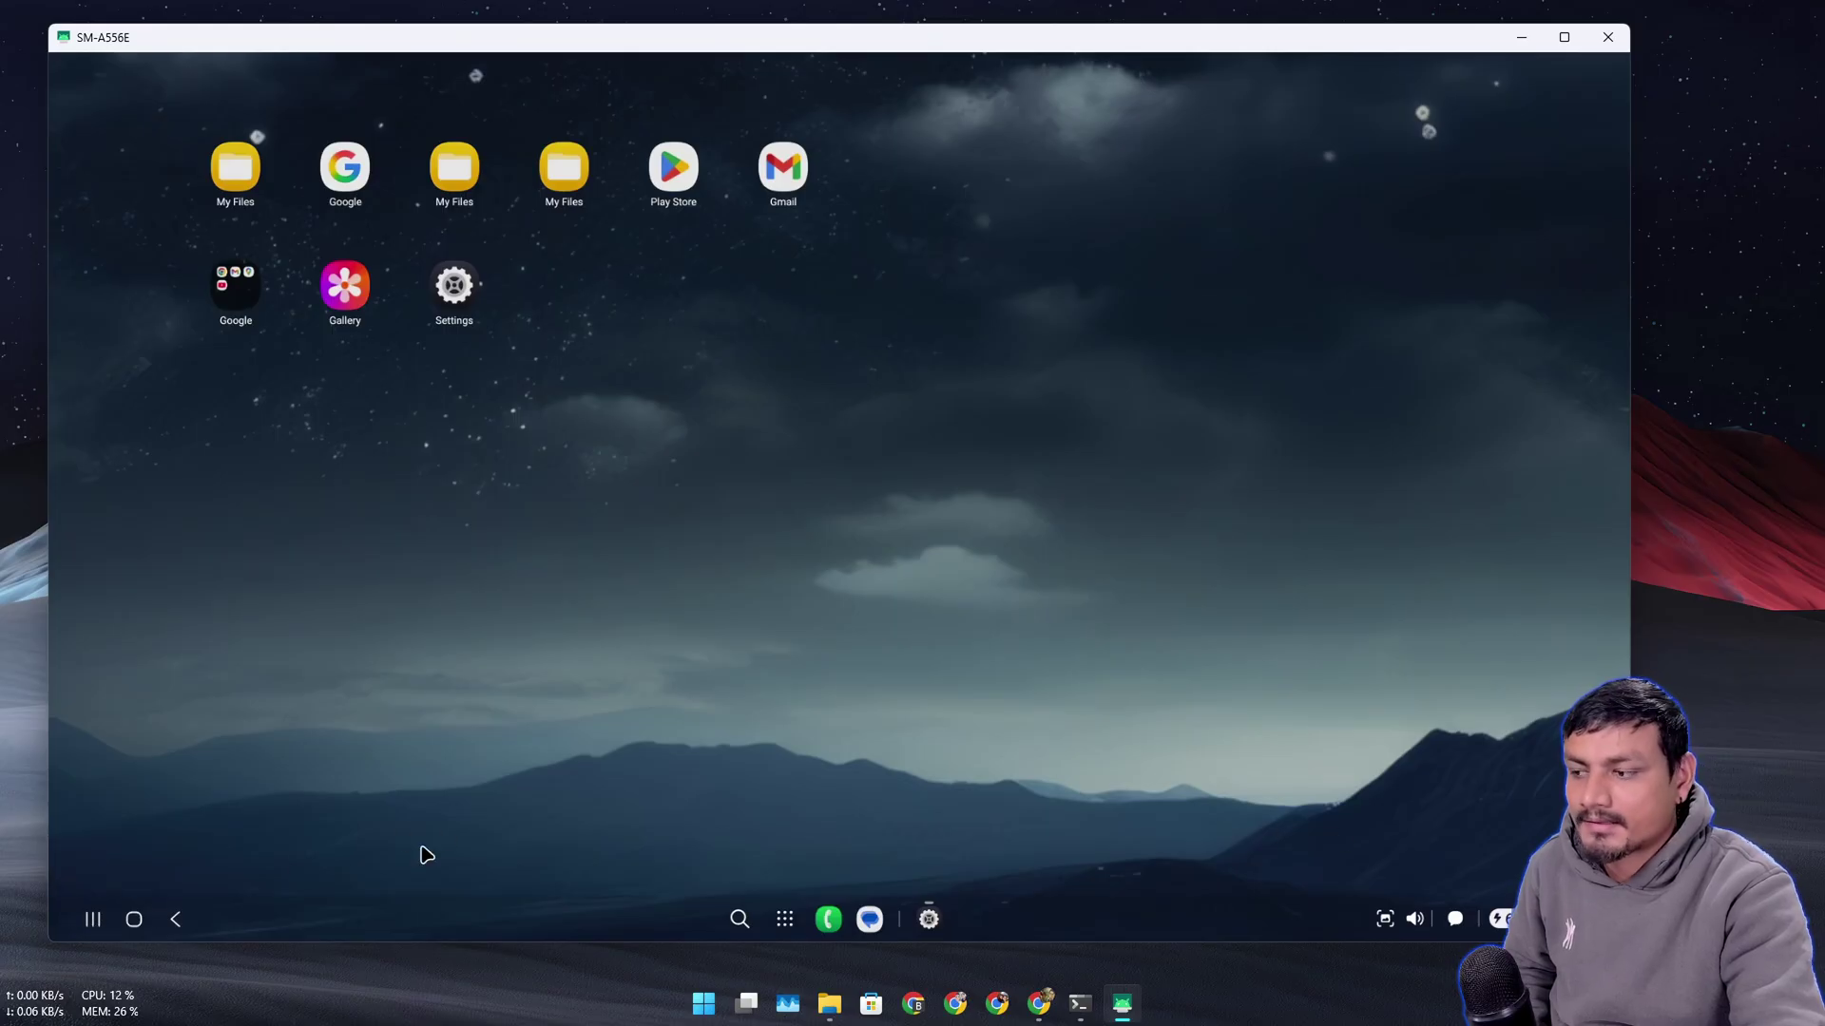
pyautogui.click(92, 918)
pyautogui.click(94, 918)
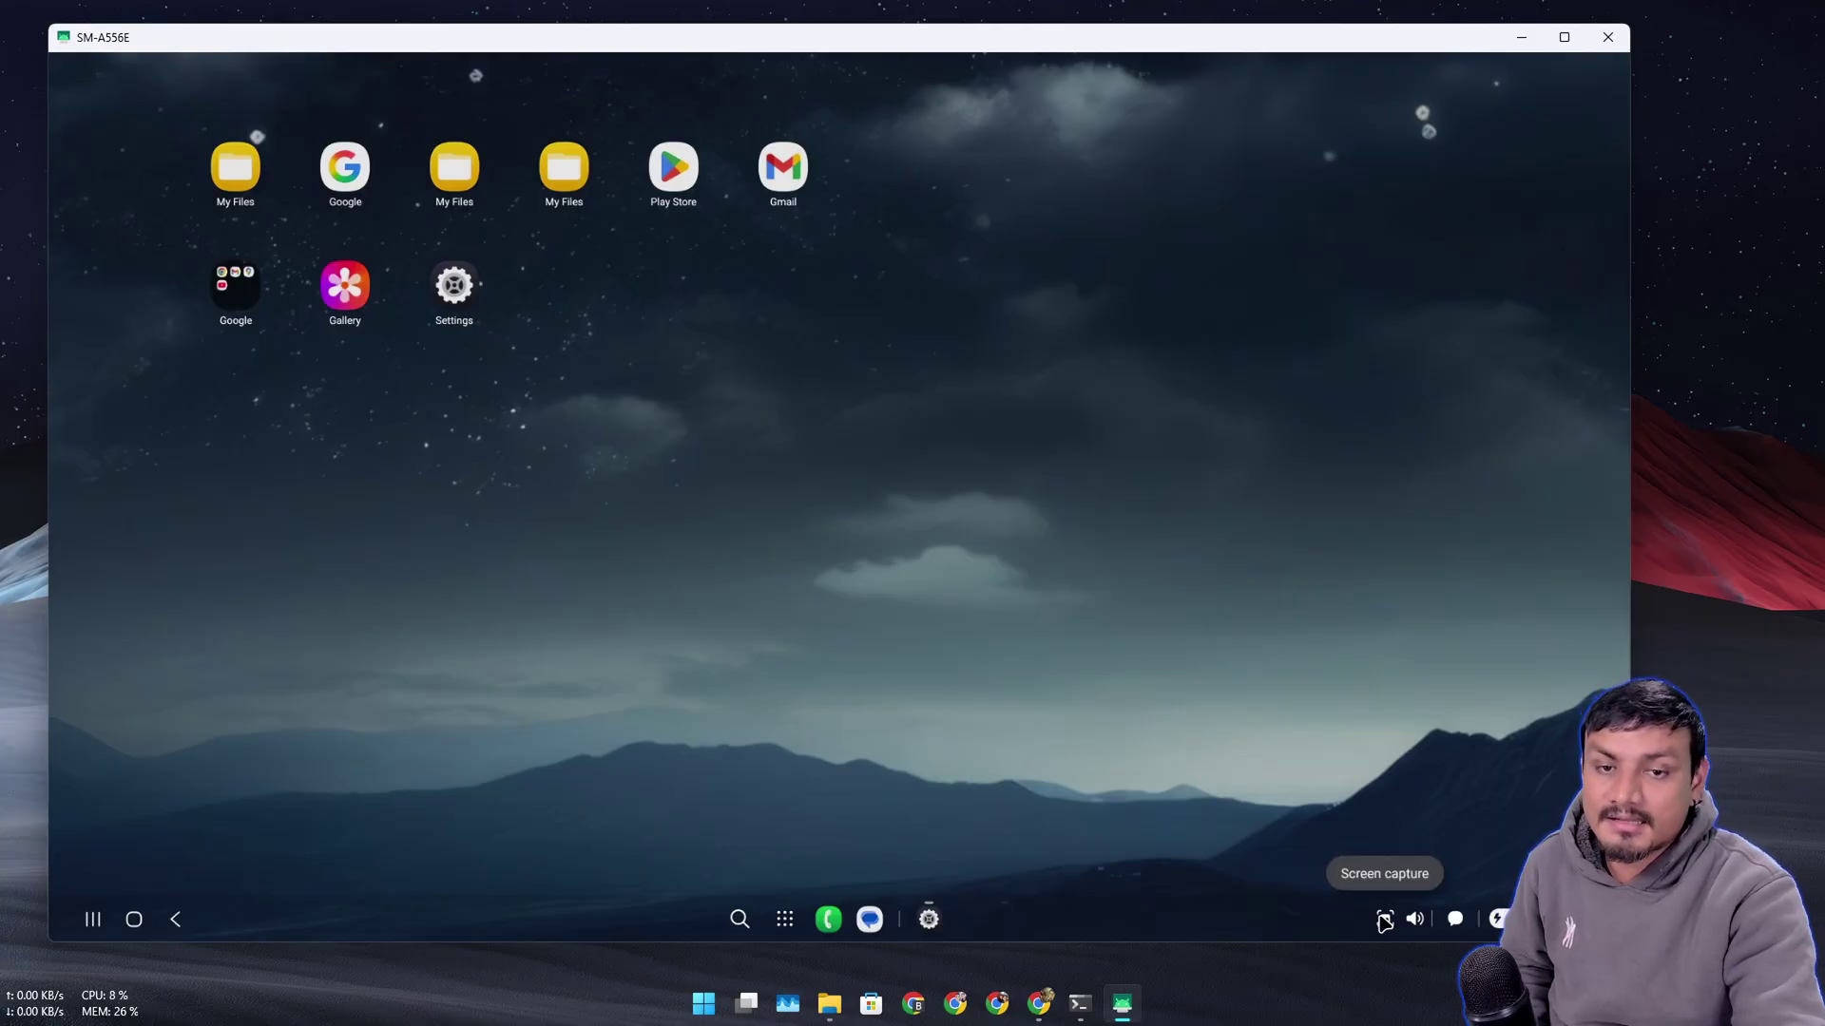
# - Take a desktop screenshot, then show the volume slider and notification panel and dismiss them
pyautogui.click(1385, 919)
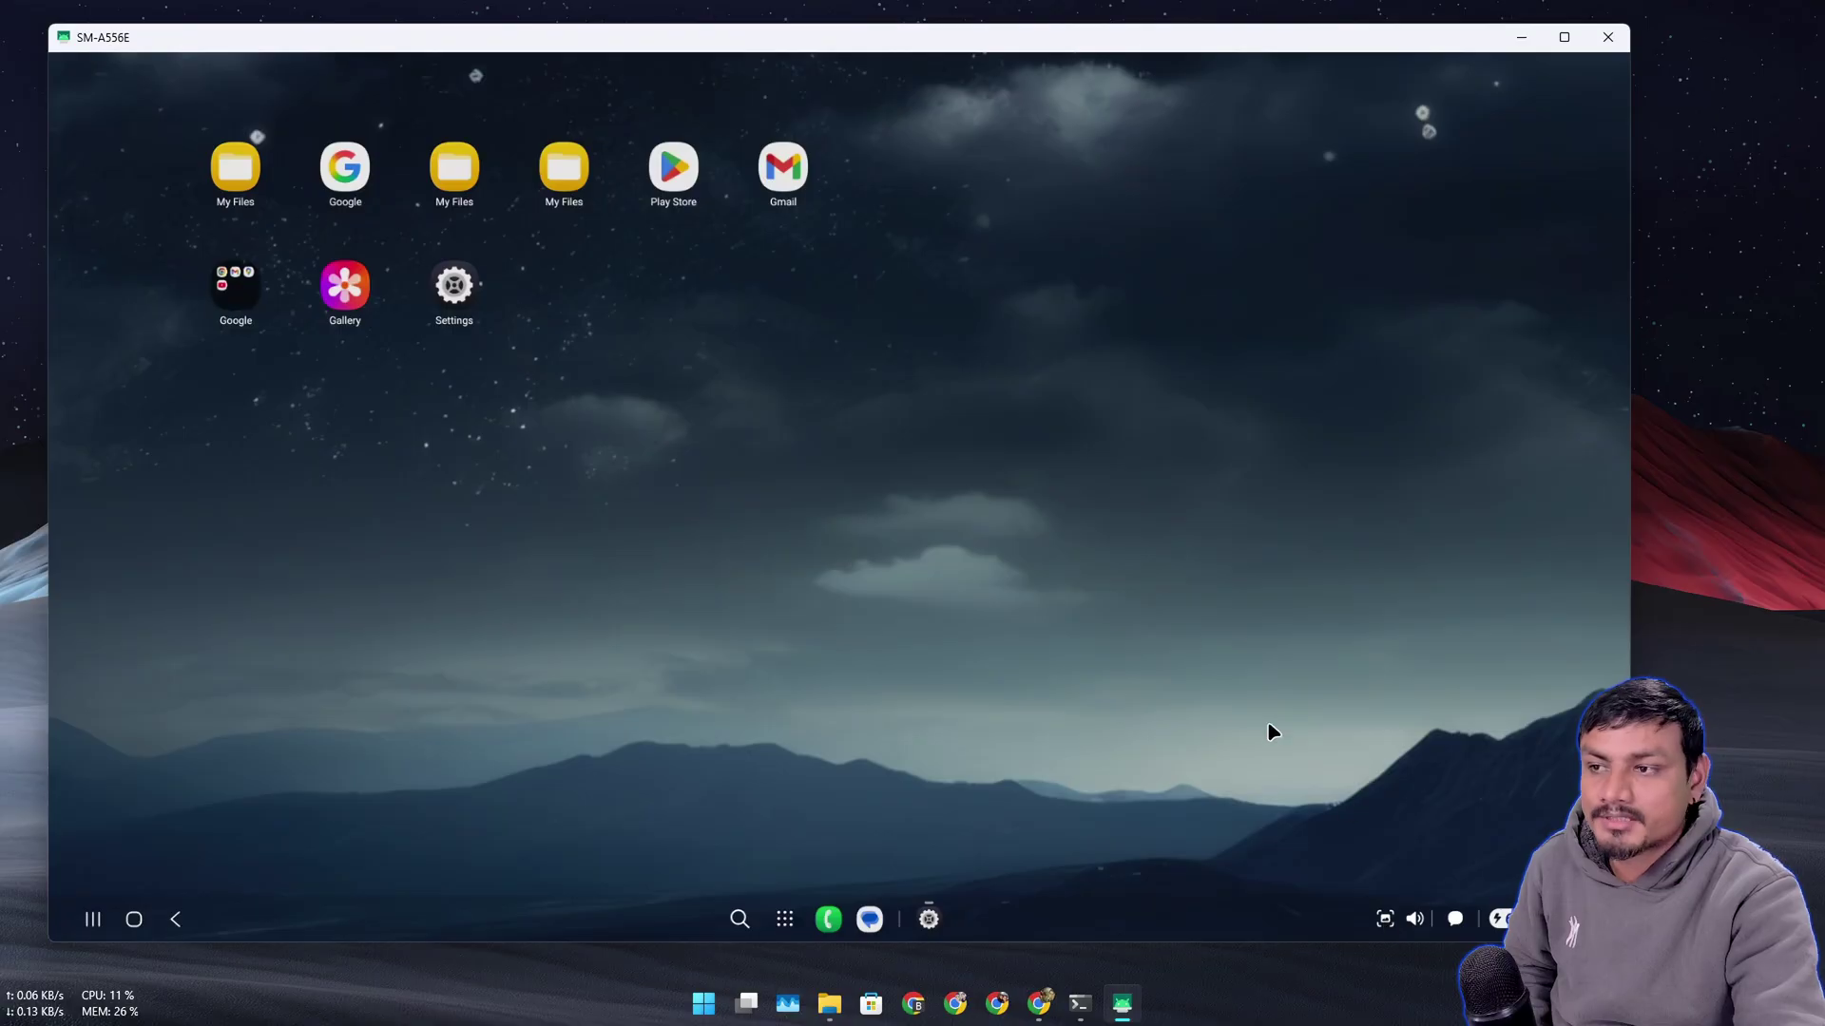
pyautogui.click(1416, 919)
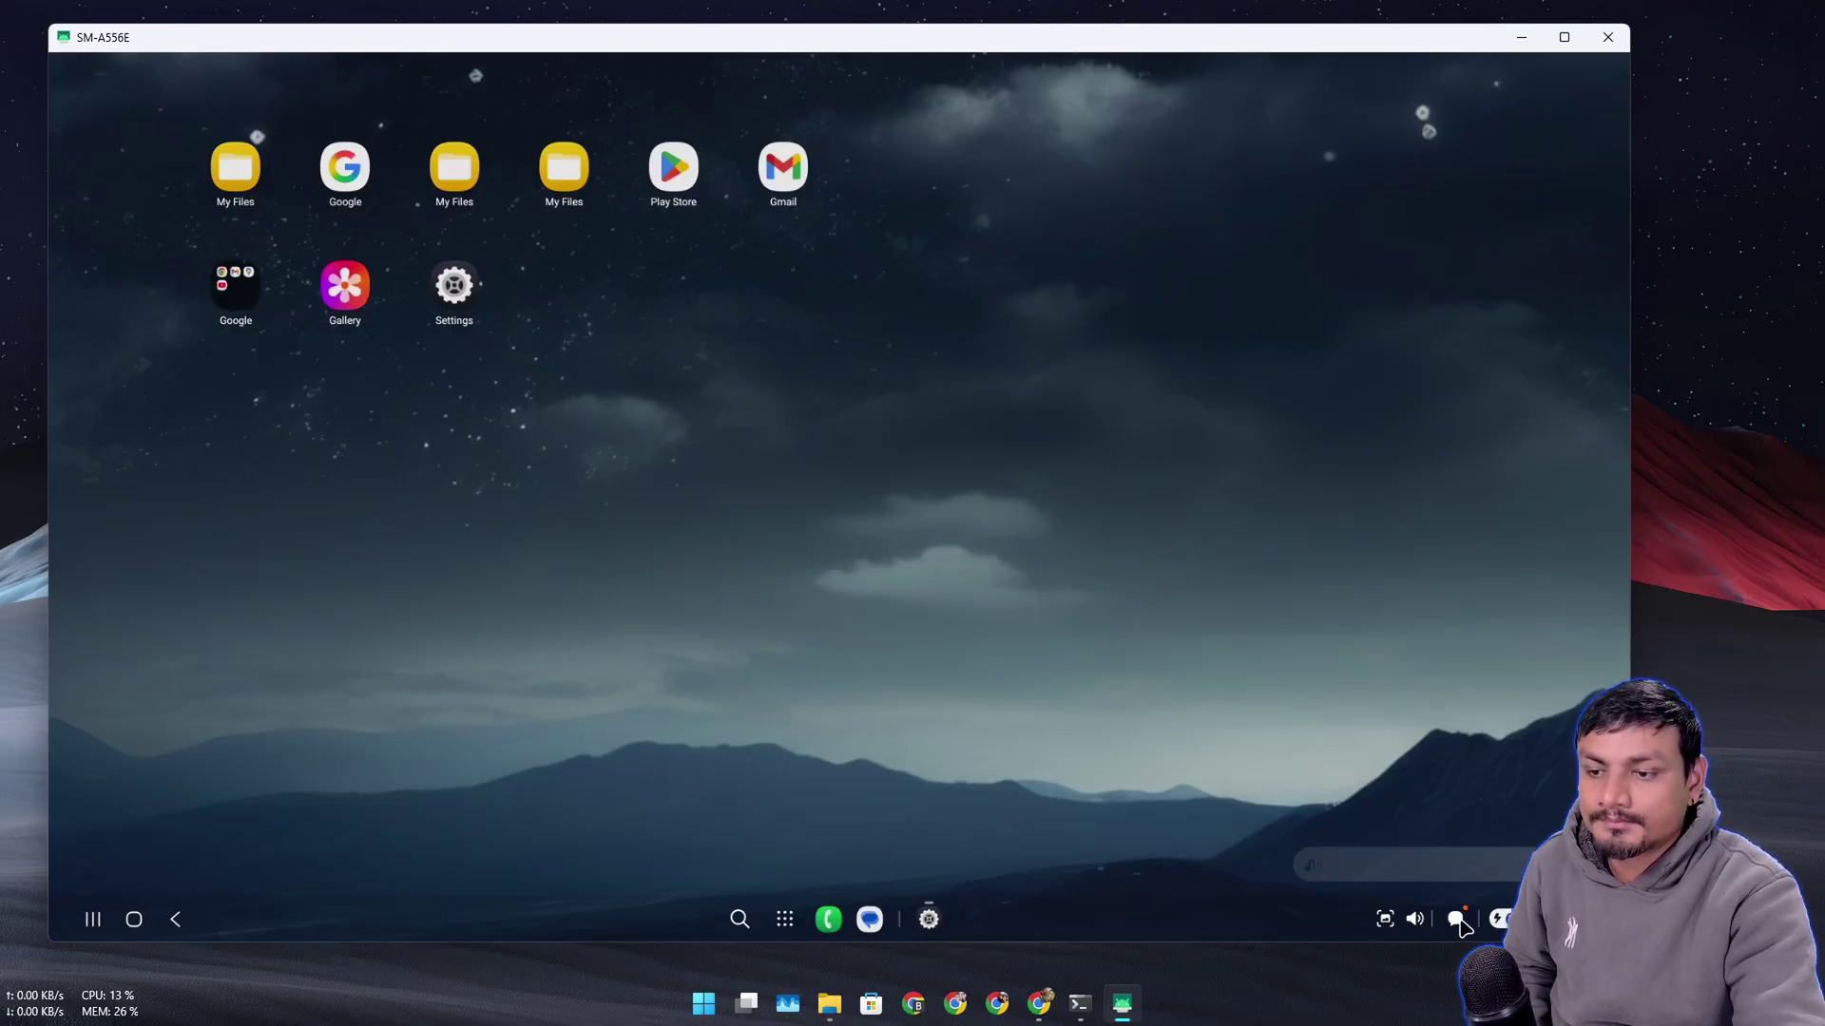
pyautogui.click(1455, 920)
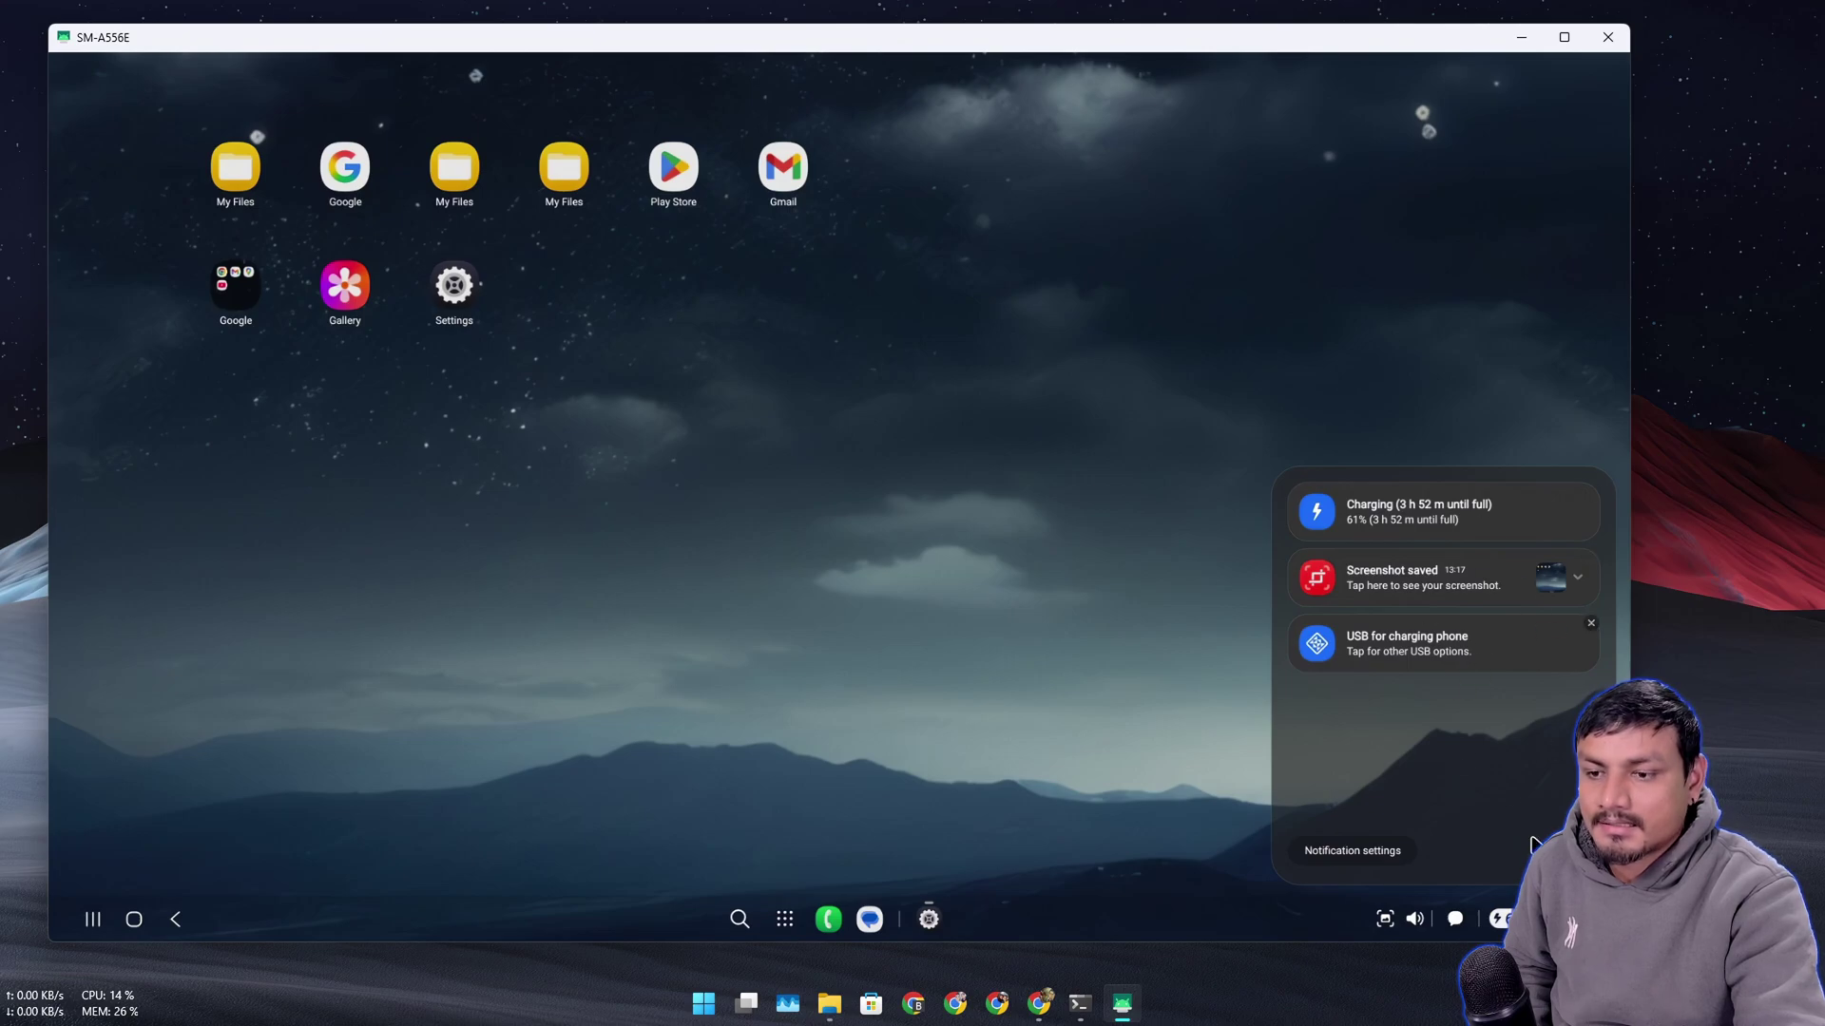
pyautogui.click(1073, 802)
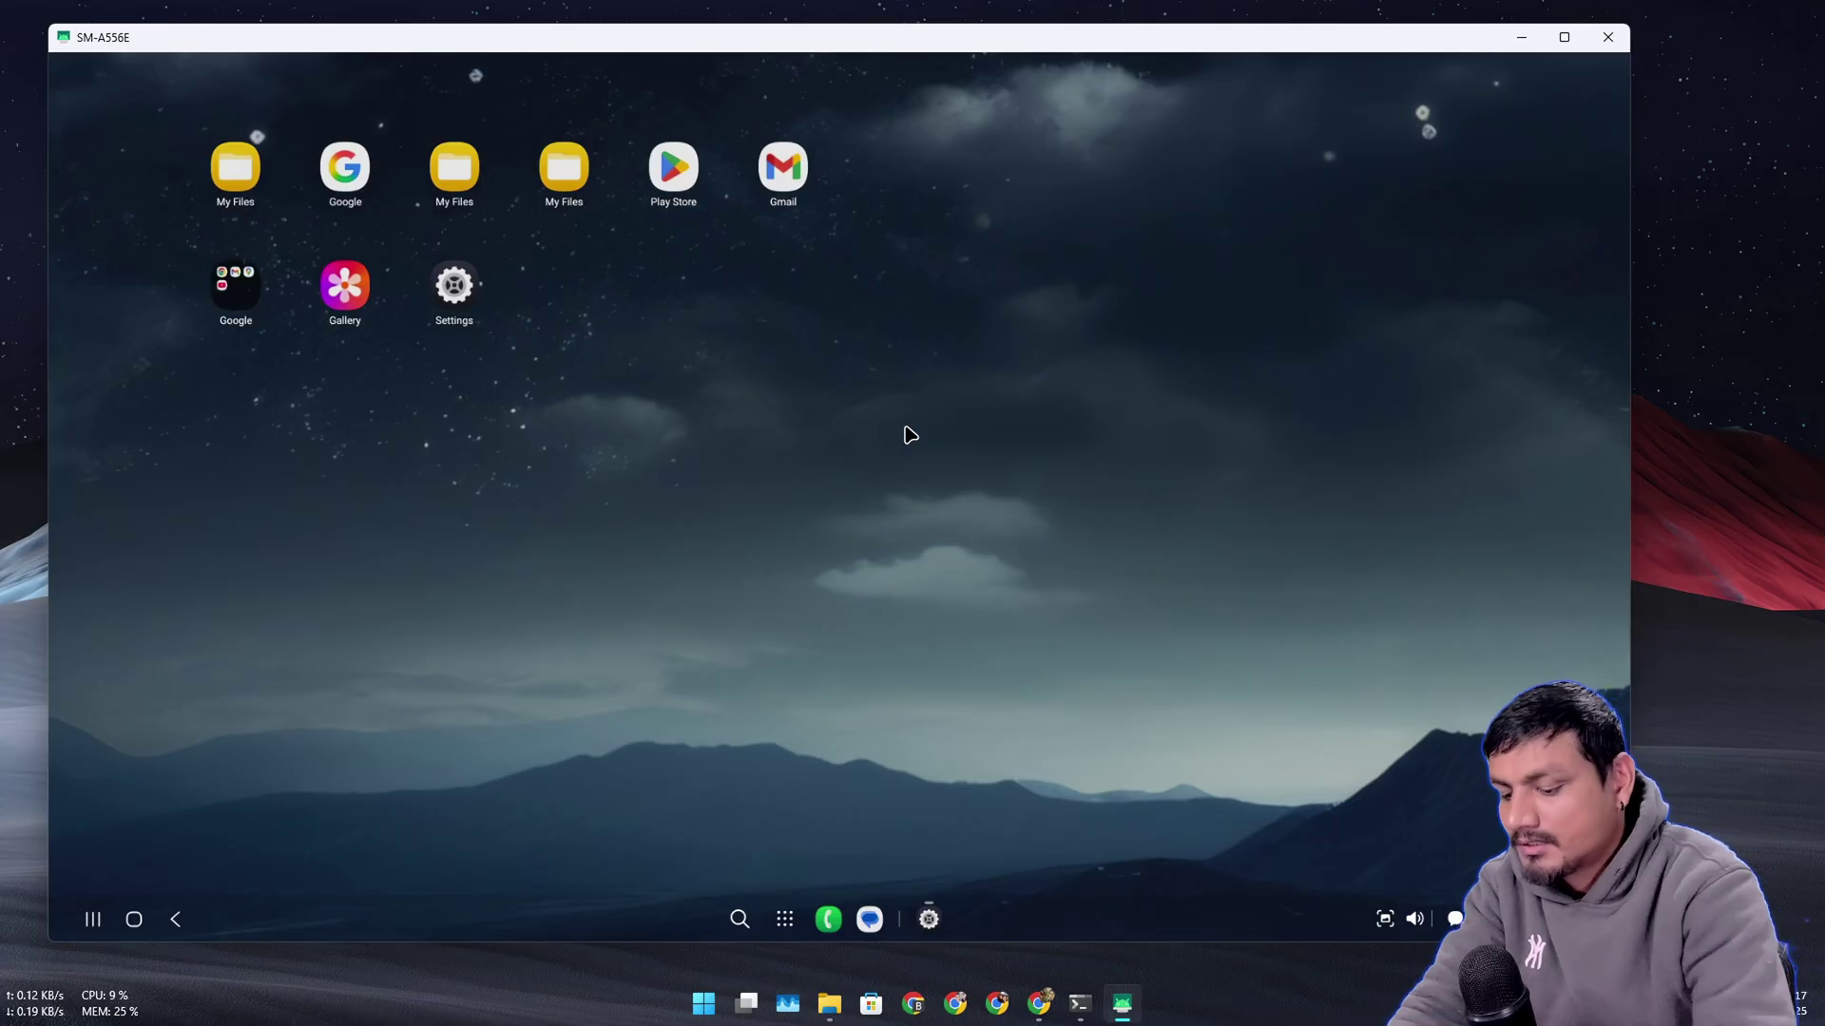
pyautogui.press('F11')
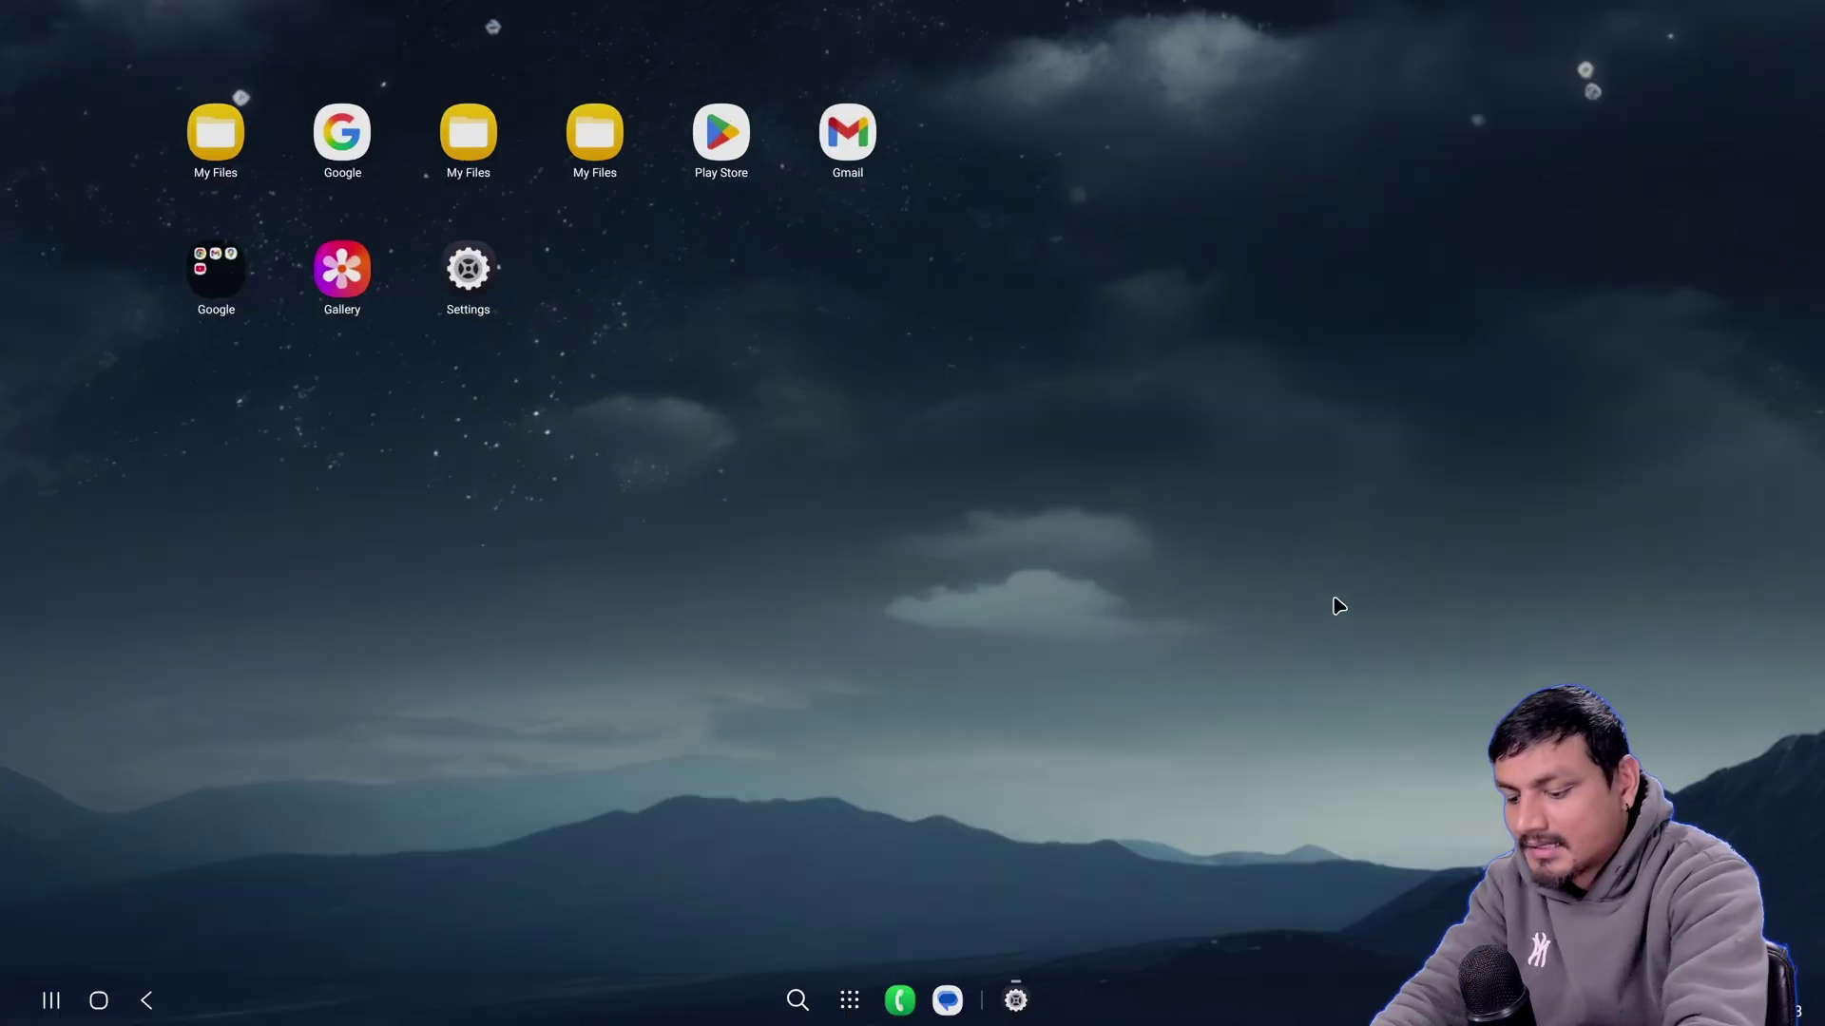
pyautogui.press('F11')
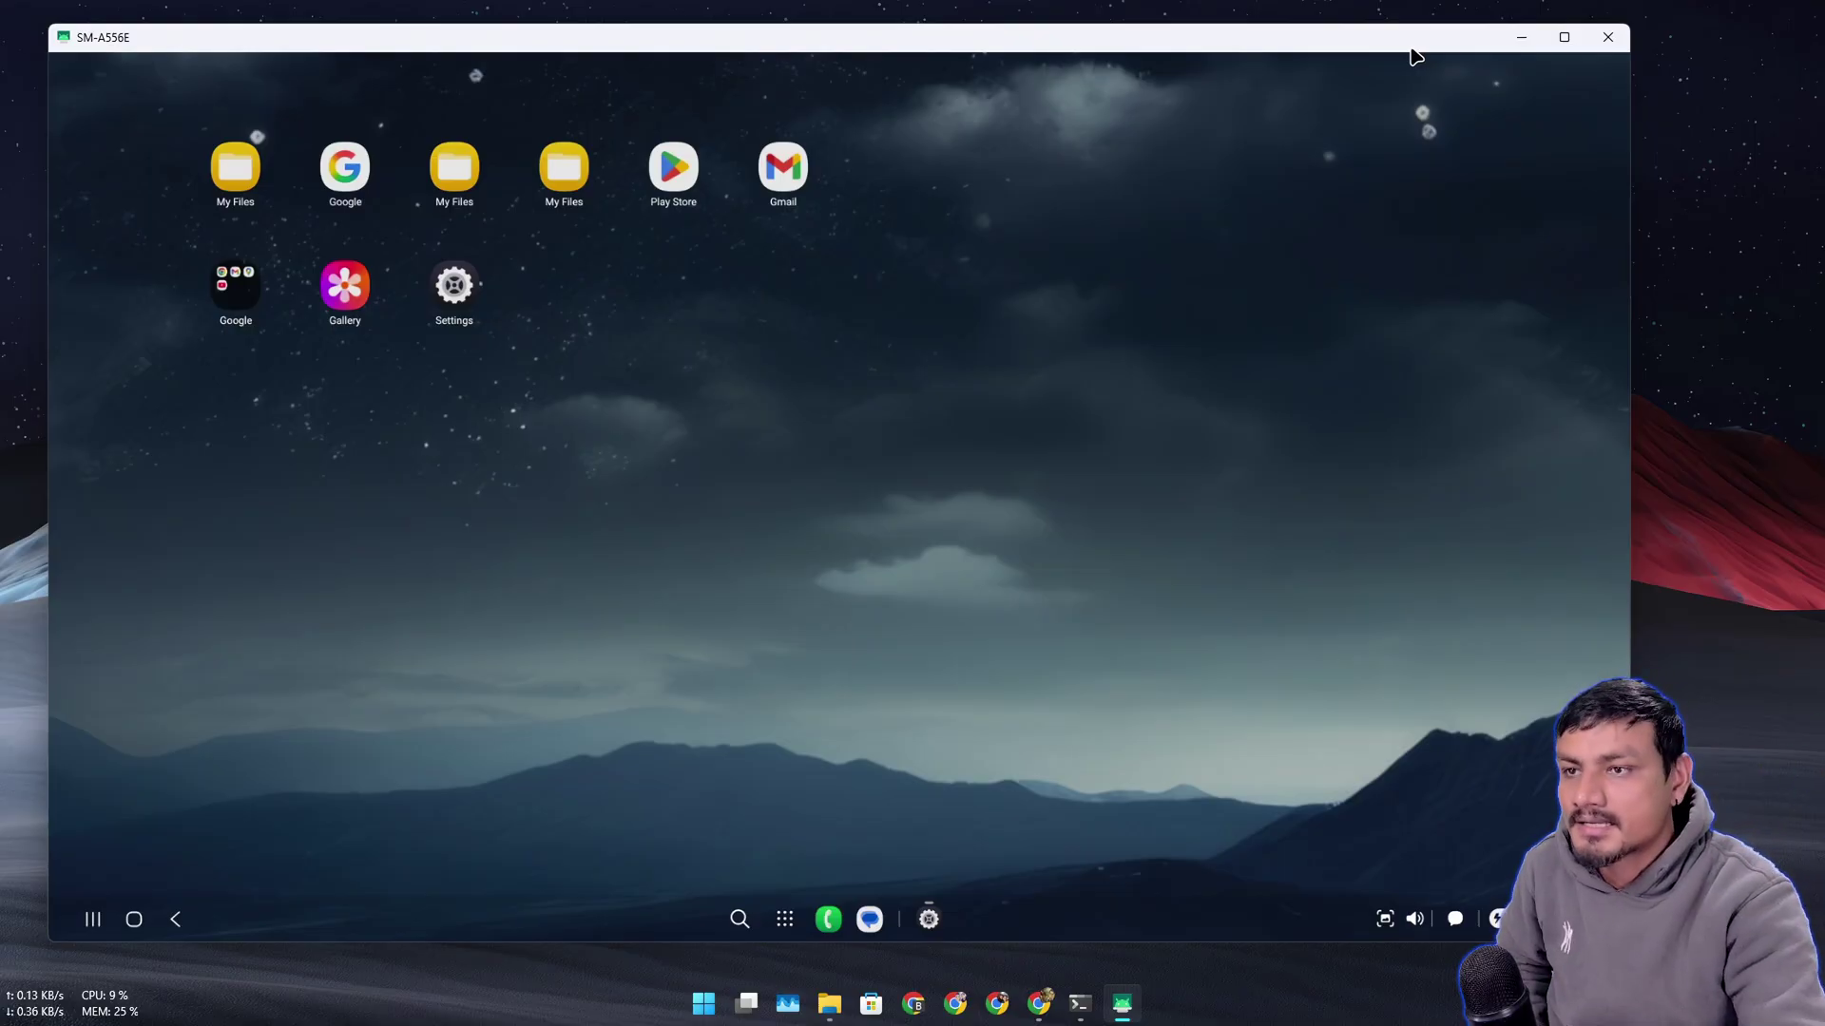
# - Close the SM-A556E scrcpy mirror window with Alt+F4
pyautogui.hotkey('alt', 'F4')
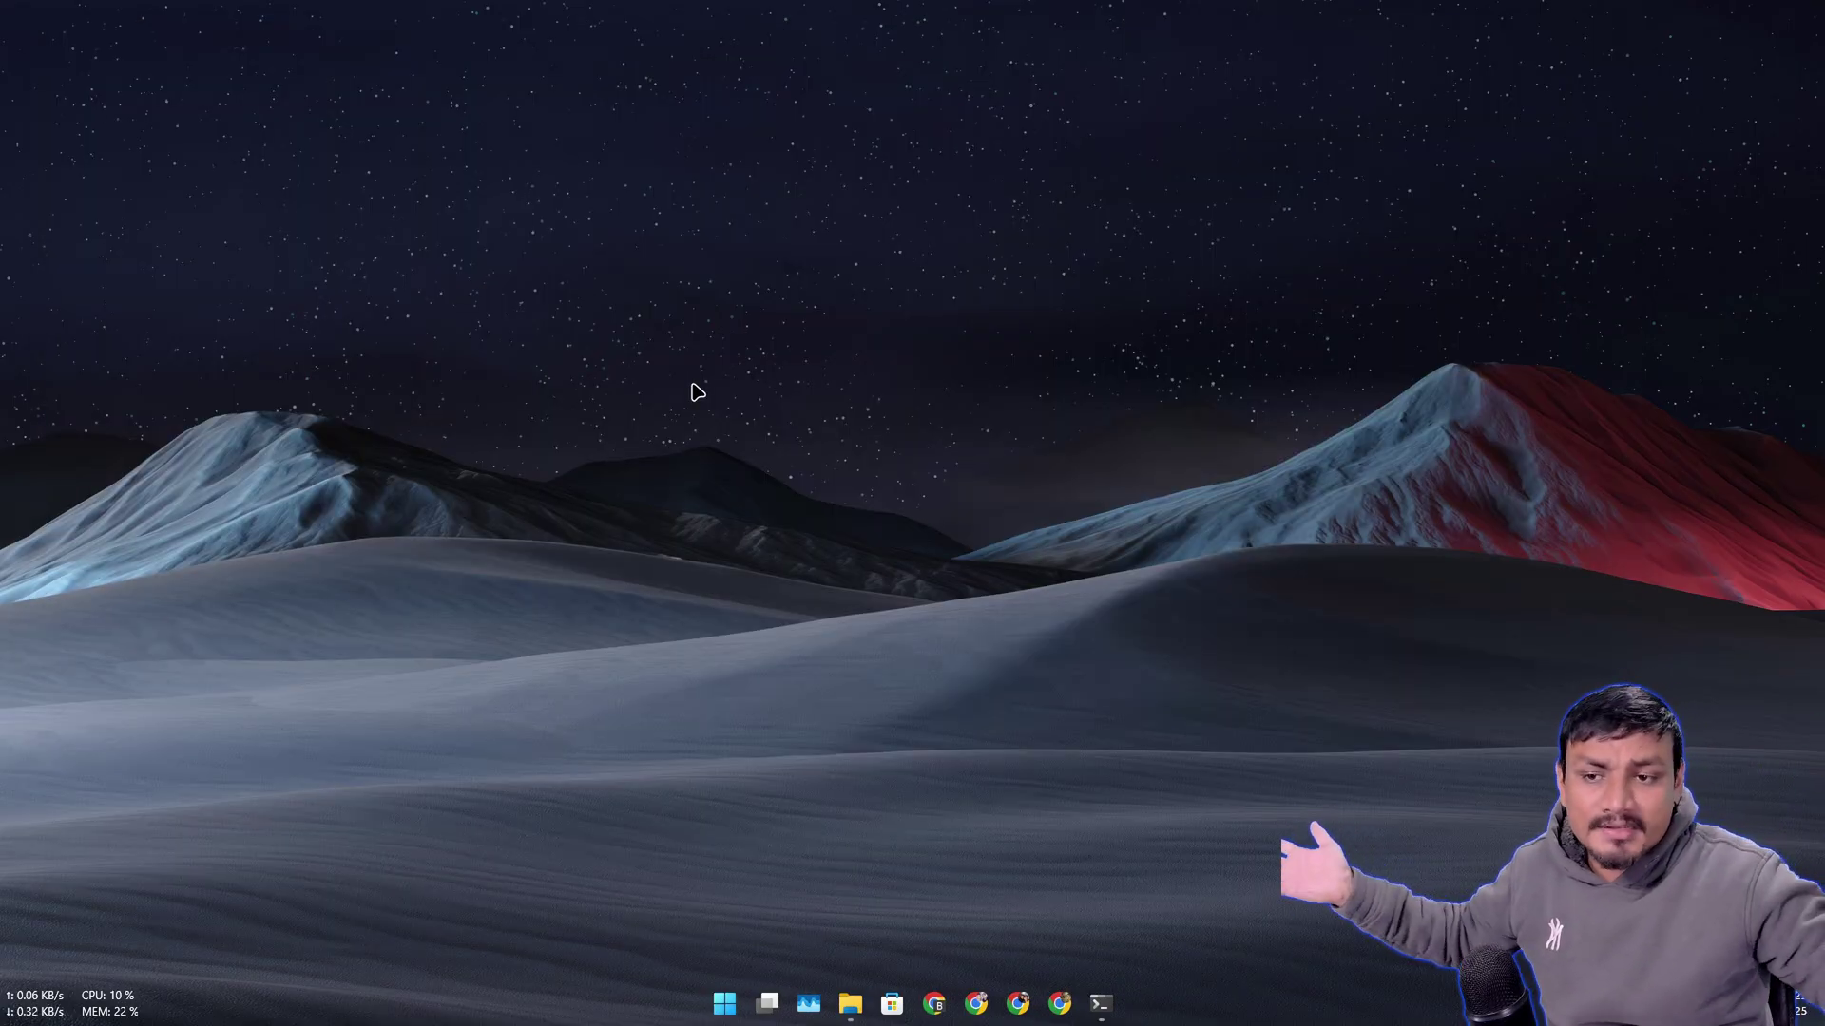